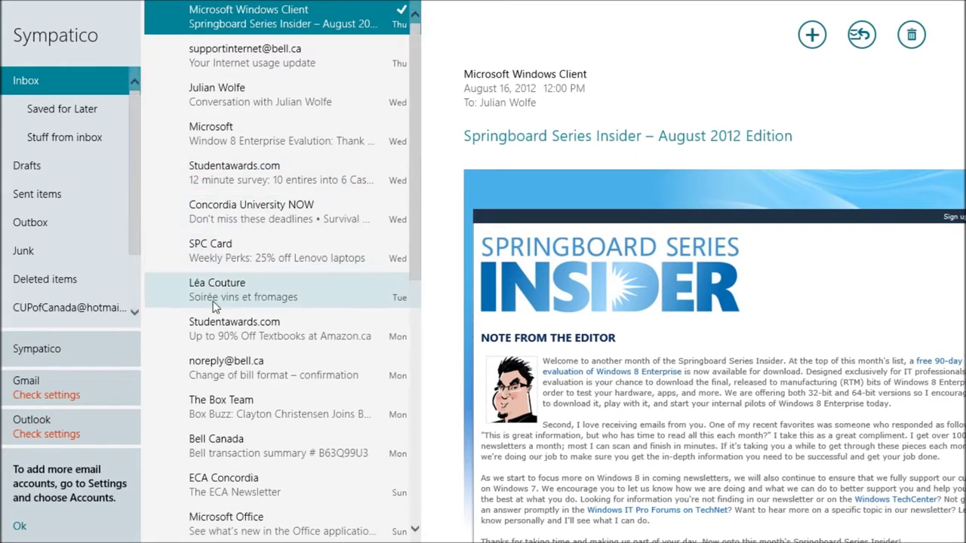
Step: Switch to the Gmail, then the Outlook account, dismissing each password update request
{"action": "mouse_move", "coordinate": [413, 216]}
{"action": "left_mouse_down"}
{"action": "mouse_move", "coordinate": [416, 404]}
{"action": "mouse_move", "coordinate": [416, 209]}
{"action": "left_mouse_up"}
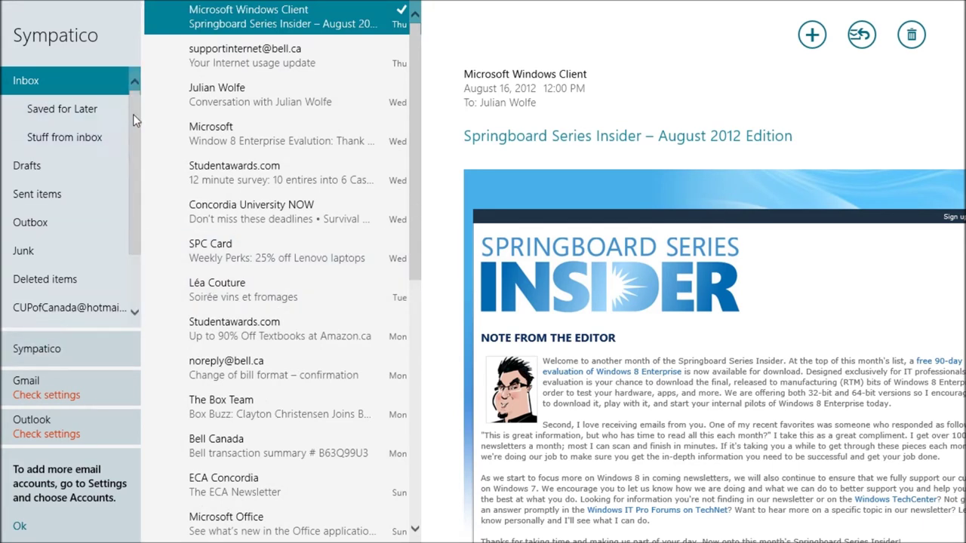
{"action": "left_click_drag", "start_coordinate": [133, 114], "coordinate": [132, 173]}
{"action": "scroll", "coordinate": [132, 178], "scroll_direction": "up", "scroll_amount": 2}
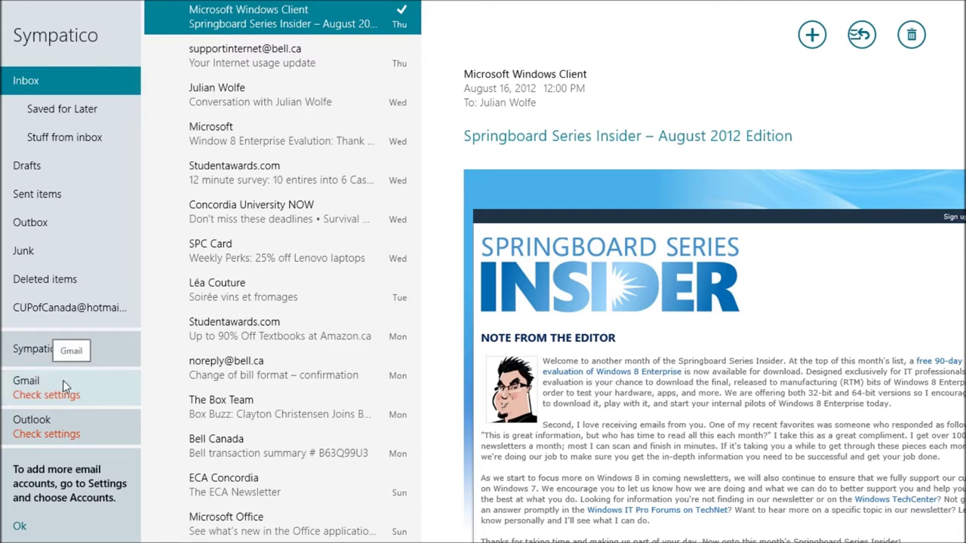
{"action": "left_click", "coordinate": [44, 382]}
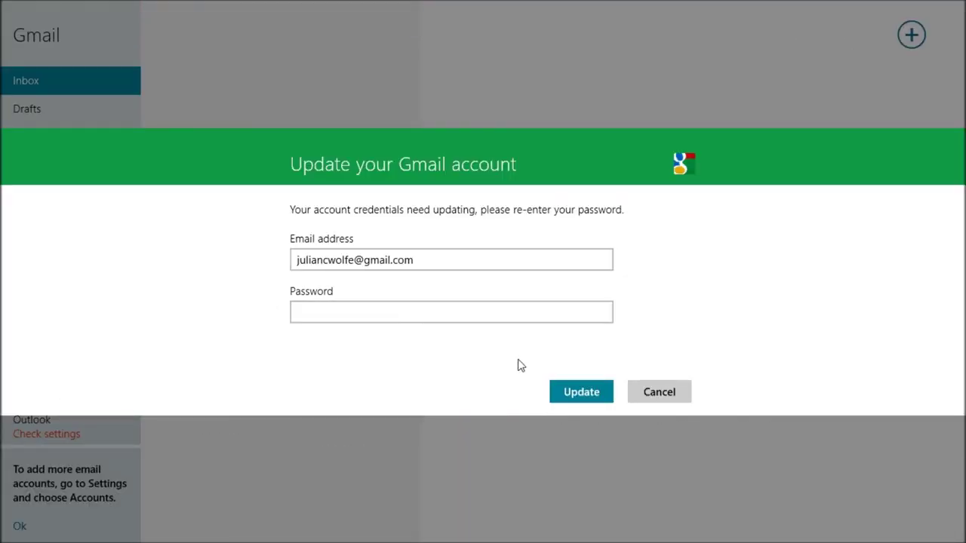
{"action": "left_click", "coordinate": [669, 394]}
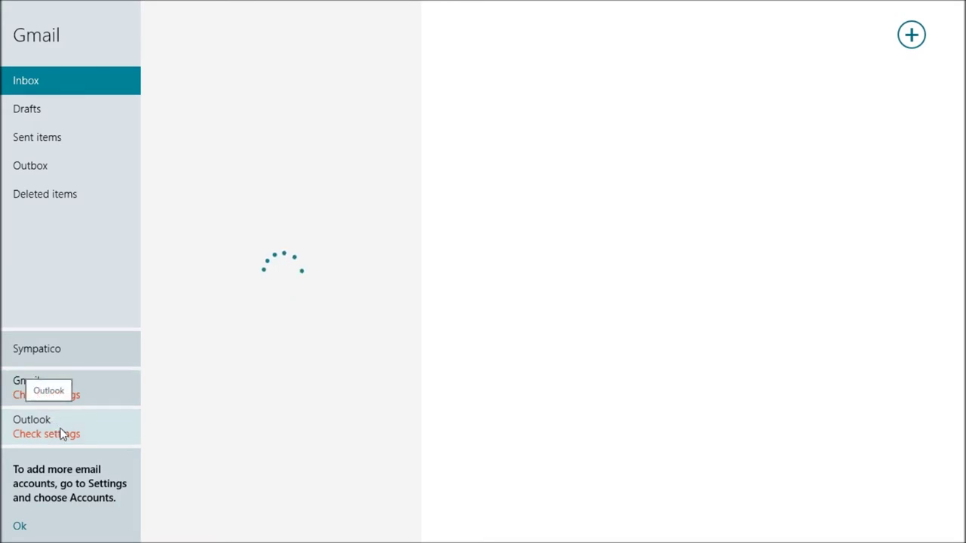
{"action": "left_click", "coordinate": [56, 427]}
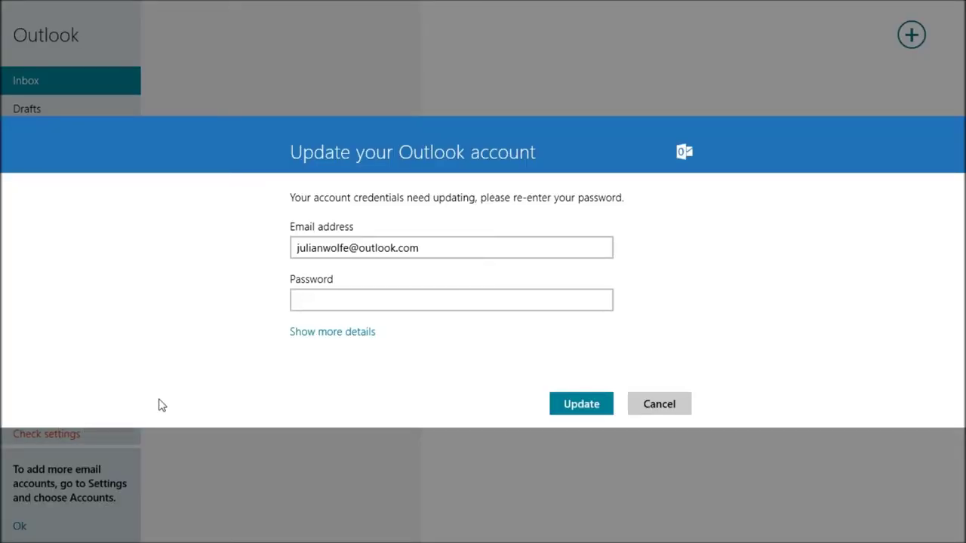
{"action": "left_click", "coordinate": [657, 405]}
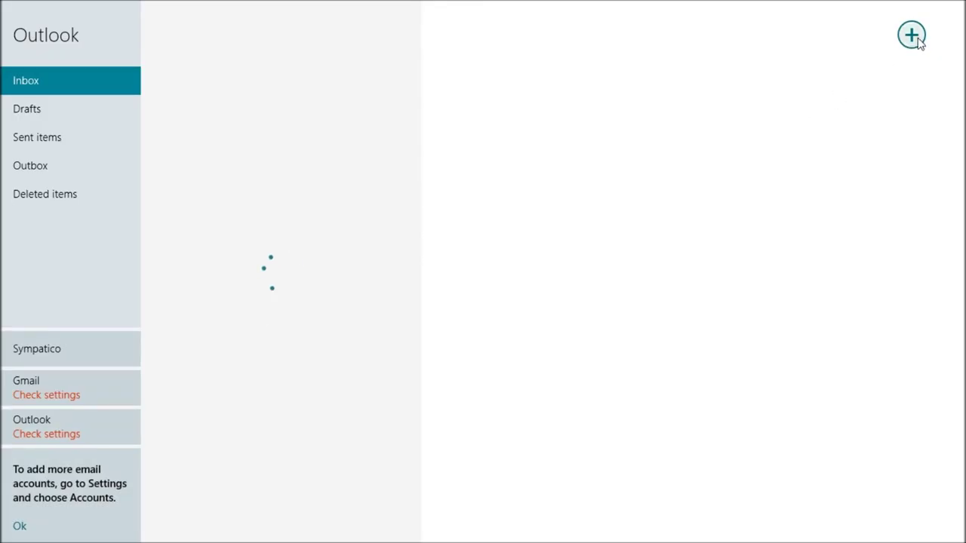
{"action": "mouse_move", "coordinate": [944, 227]}
{"action": "left_click", "coordinate": [962, 442]}
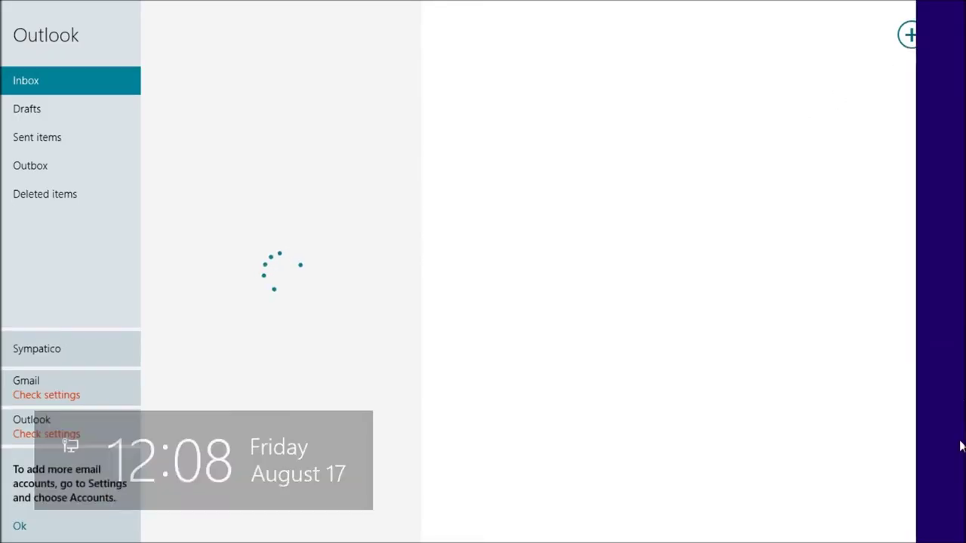
{"action": "left_click", "coordinate": [791, 117]}
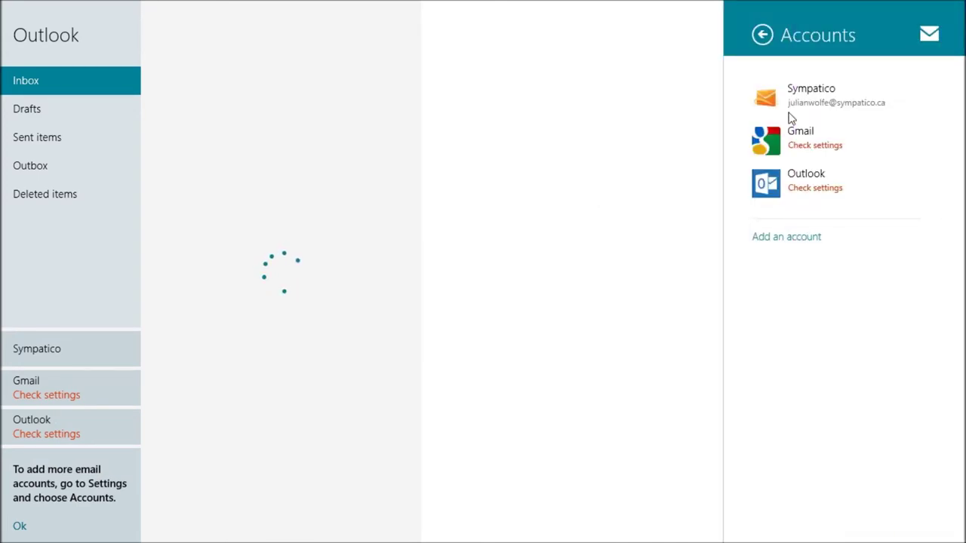
Step: Start adding an Other Account and expand its extra server details
{"action": "left_click", "coordinate": [791, 238]}
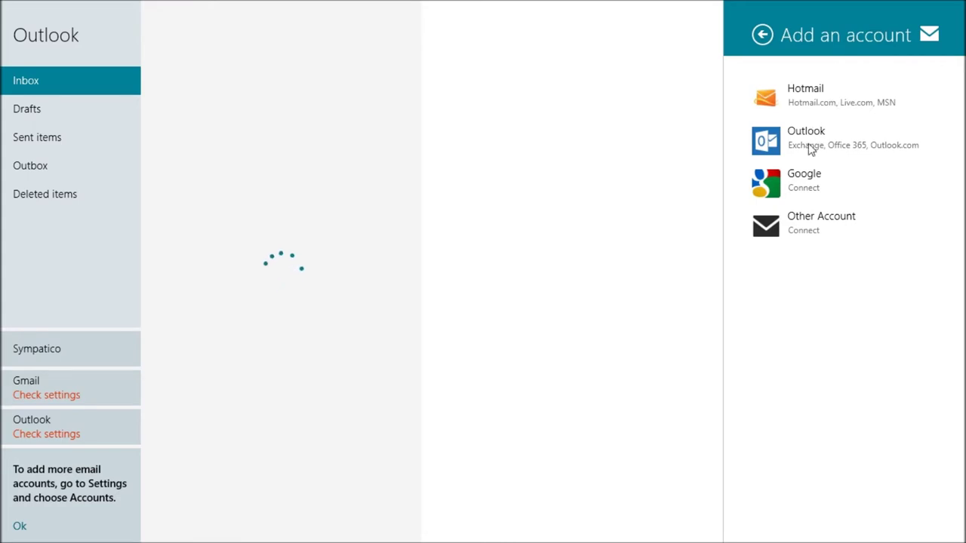
{"action": "left_click", "coordinate": [797, 235]}
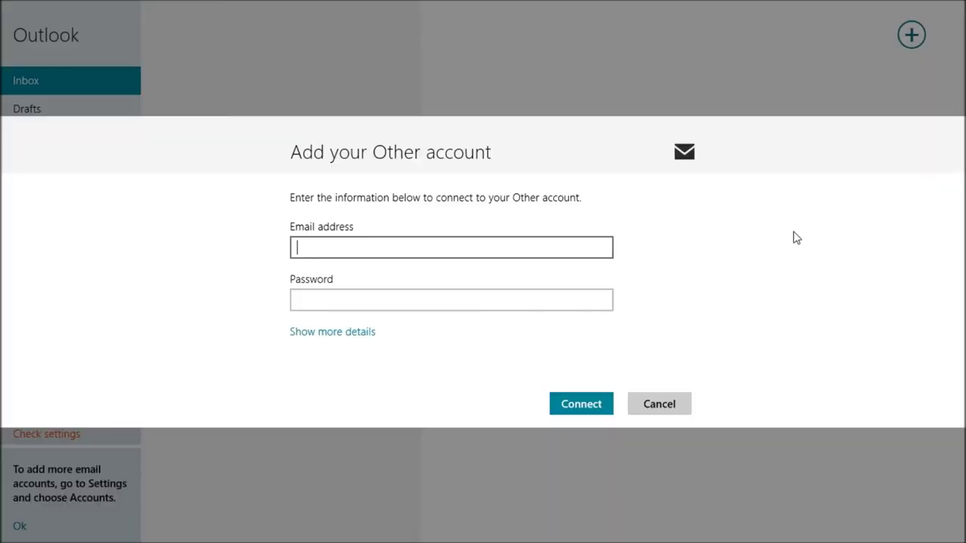
{"action": "left_click", "coordinate": [323, 335]}
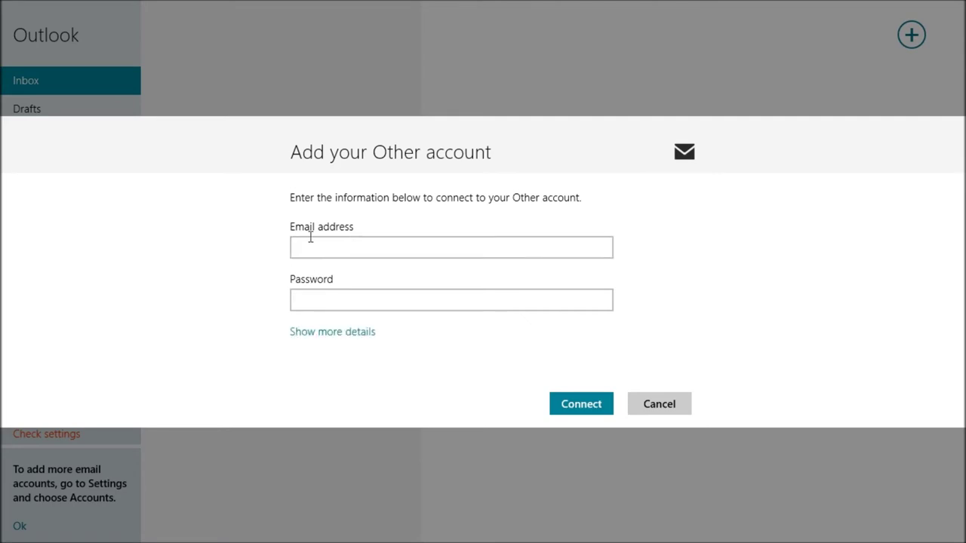
{"action": "left_click", "coordinate": [328, 337]}
Step: Look over the IMAP server and port fields, then cancel the new account
{"action": "scroll", "coordinate": [249, 264], "scroll_direction": "down", "scroll_amount": 1}
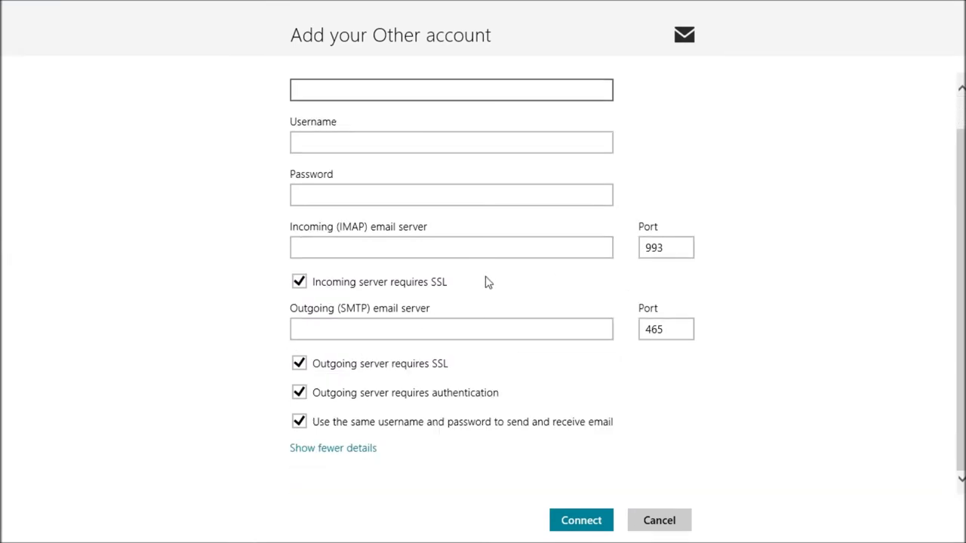
{"action": "left_click", "coordinate": [335, 247]}
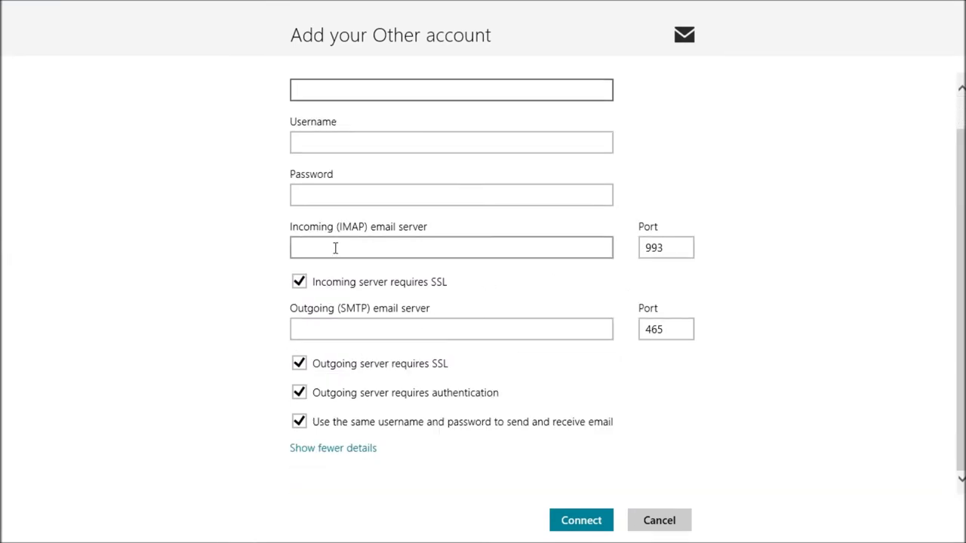
{"action": "left_click", "coordinate": [335, 247]}
{"action": "scroll", "coordinate": [335, 247], "scroll_direction": "up", "scroll_amount": 1}
{"action": "scroll", "coordinate": [335, 248], "scroll_direction": "down", "scroll_amount": 1}
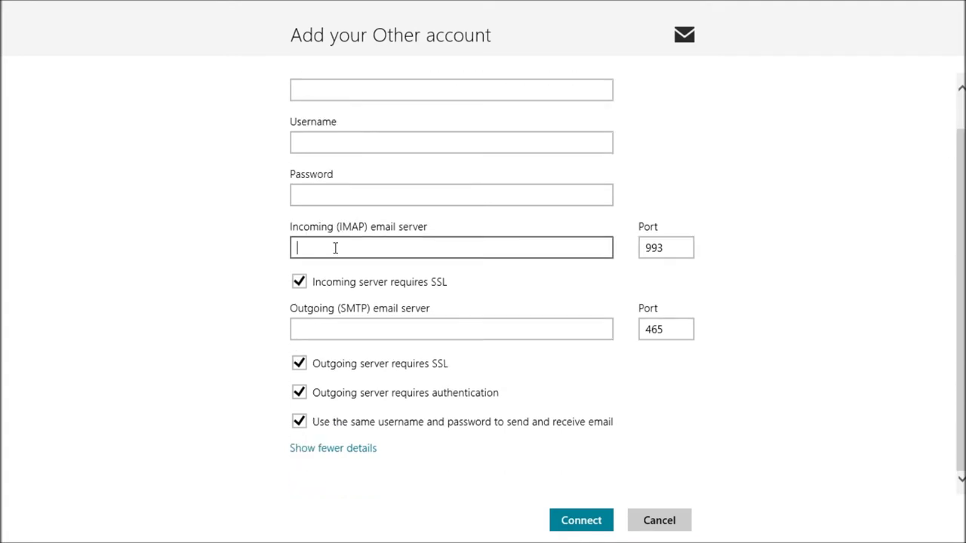
{"action": "scroll", "coordinate": [337, 253], "scroll_direction": "up", "scroll_amount": 1}
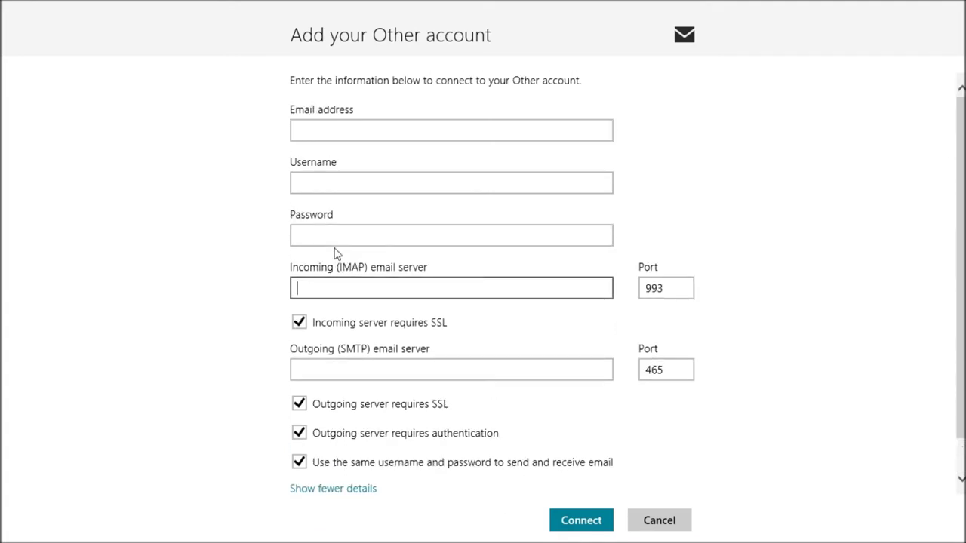
{"action": "scroll", "coordinate": [336, 253], "scroll_direction": "down", "scroll_amount": 1}
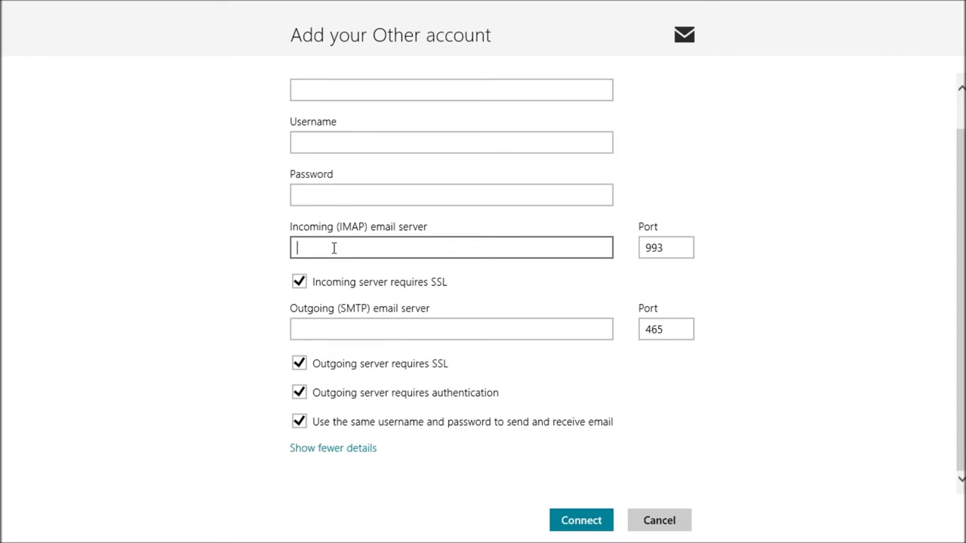
{"action": "scroll", "coordinate": [333, 247], "scroll_direction": "up", "scroll_amount": 1}
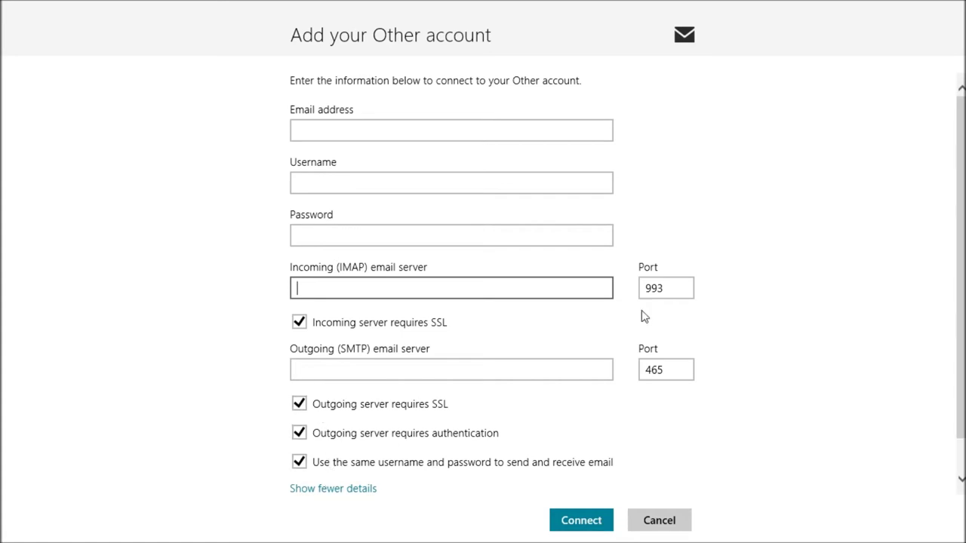
{"action": "scroll", "coordinate": [461, 286], "scroll_direction": "down", "scroll_amount": 1}
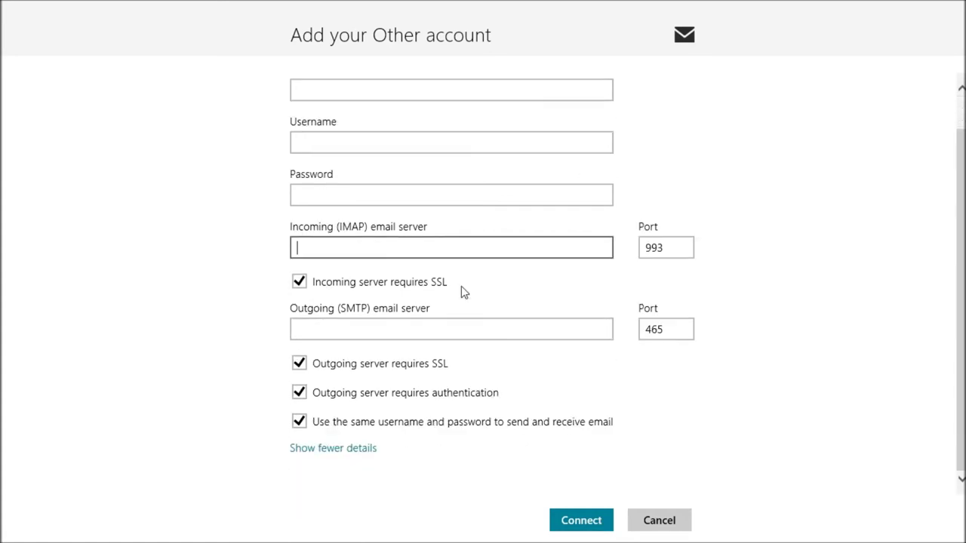
{"action": "scroll", "coordinate": [461, 286], "scroll_direction": "up", "scroll_amount": 1}
{"action": "left_click", "coordinate": [658, 522]}
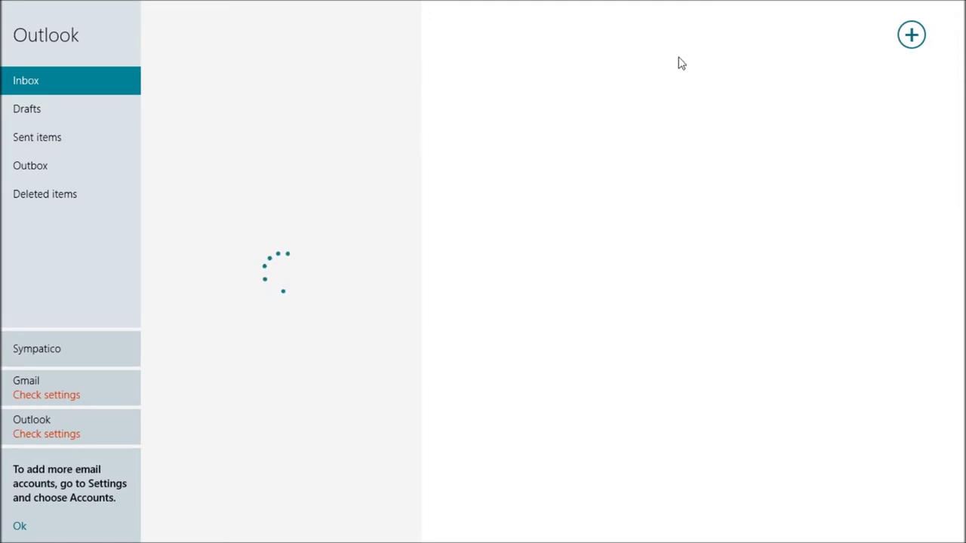
Step: Start a new Outlook message, then close it and delete the empty draft
{"action": "left_click", "coordinate": [911, 35]}
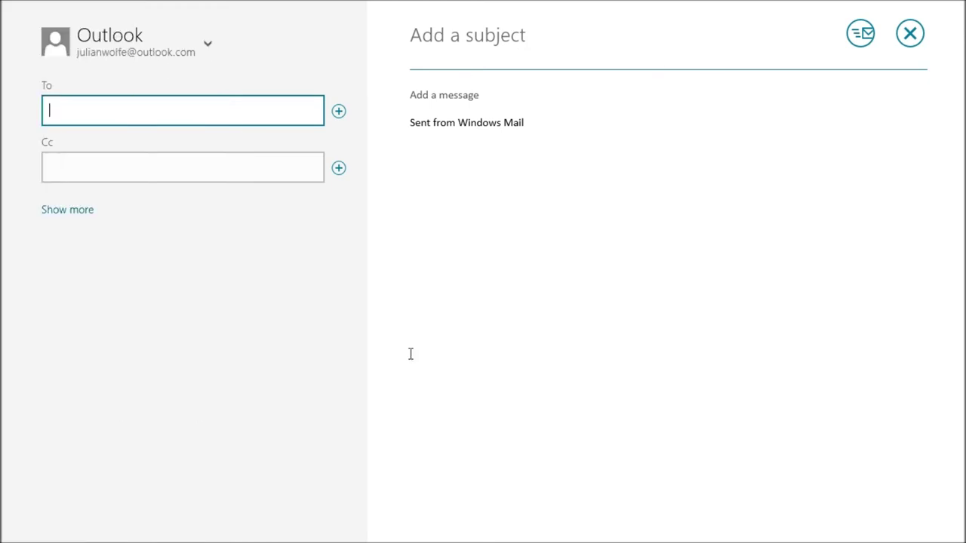
{"action": "left_click", "coordinate": [910, 33]}
{"action": "left_click", "coordinate": [896, 102]}
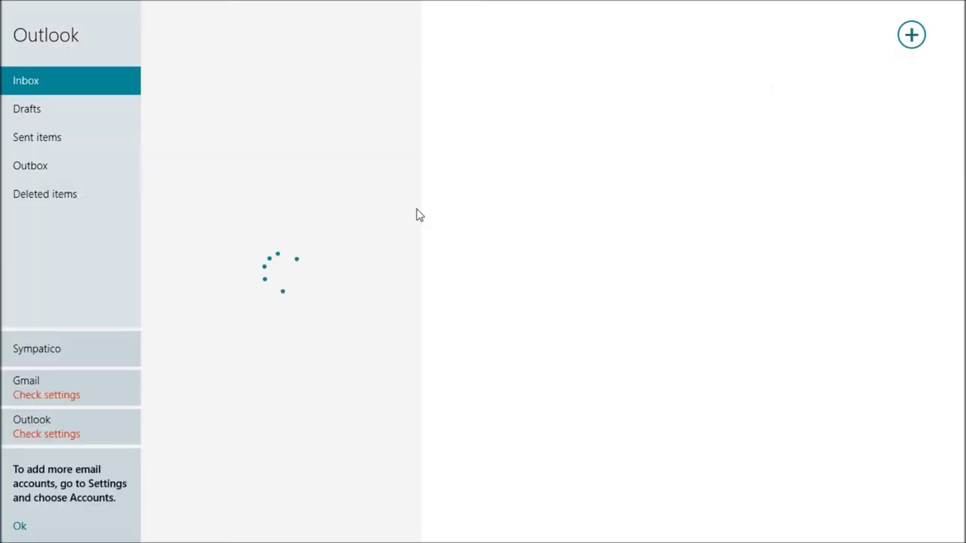
Step: Switch to Gmail, dismiss its password request, and compose a new message, checking the Cc and To fields
{"action": "left_click", "coordinate": [25, 391]}
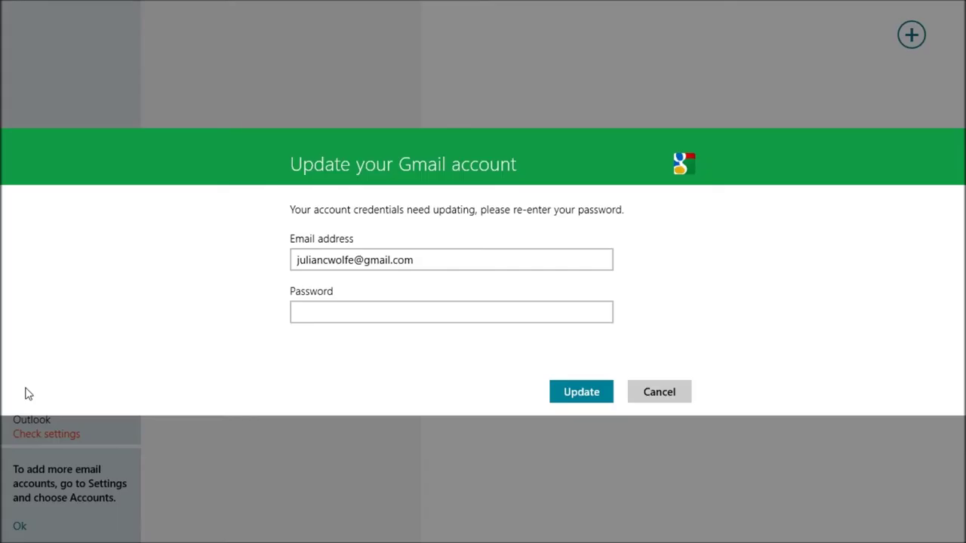
{"action": "left_click", "coordinate": [659, 393]}
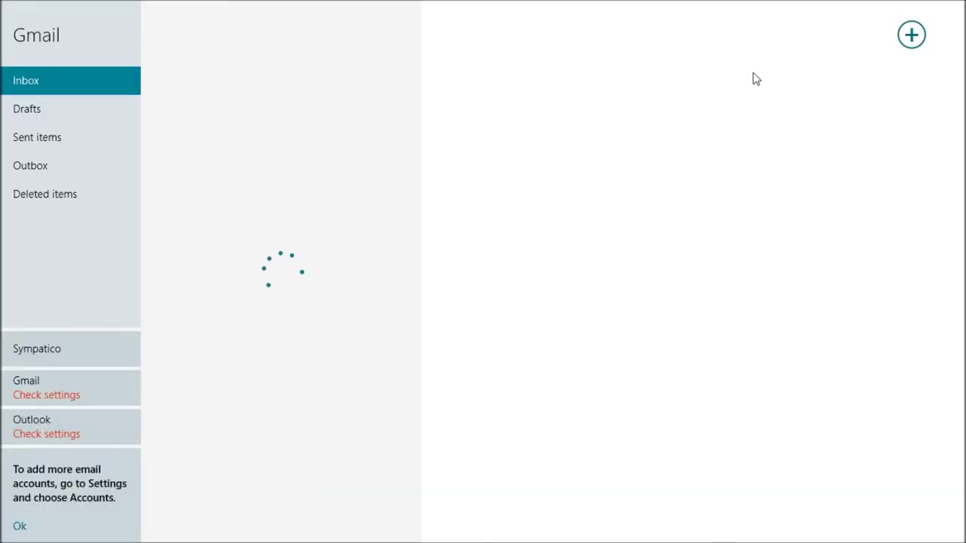
{"action": "left_click", "coordinate": [911, 35]}
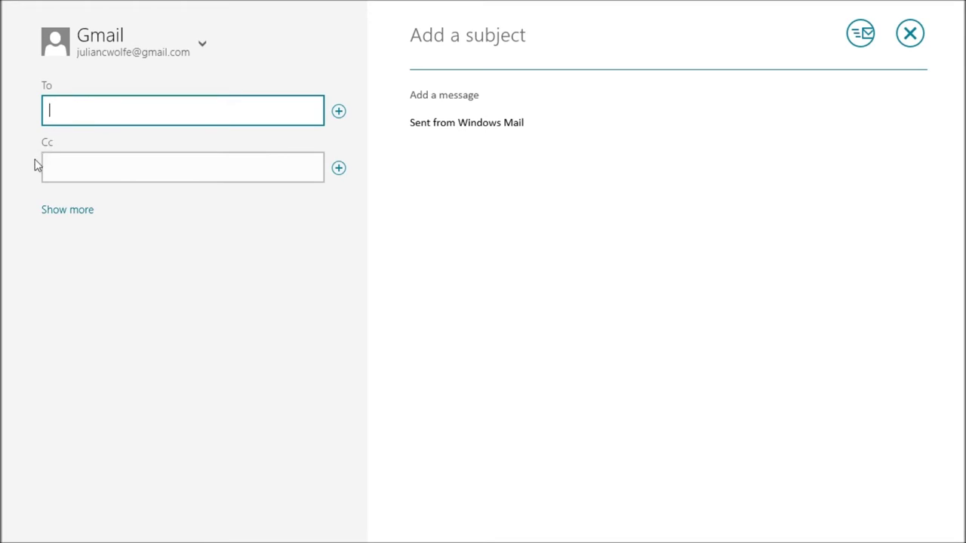
{"action": "left_click", "coordinate": [109, 169]}
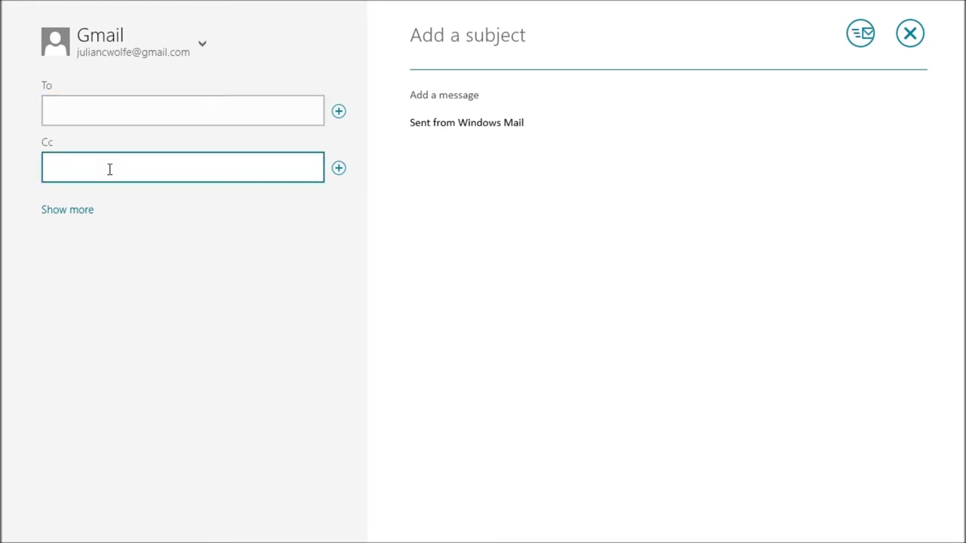
{"action": "left_click", "coordinate": [139, 120]}
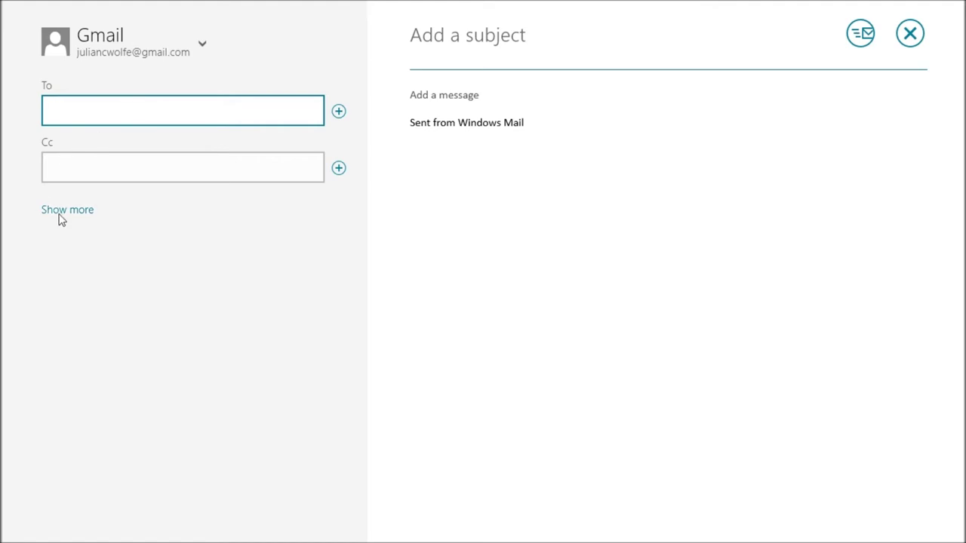
Step: Keep Normal priority and enter the subject 'bcvbcvb'
{"action": "left_click", "coordinate": [63, 215]}
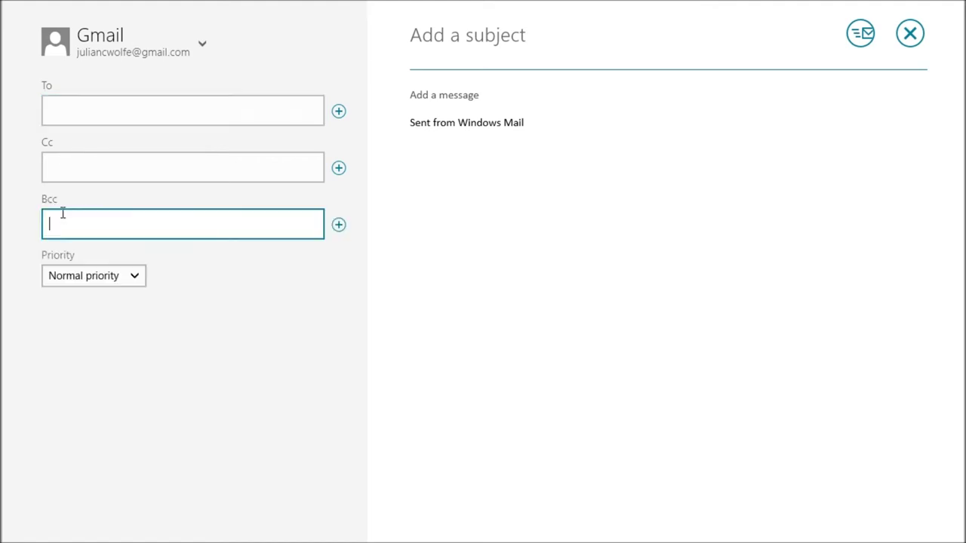
{"action": "left_click", "coordinate": [132, 277]}
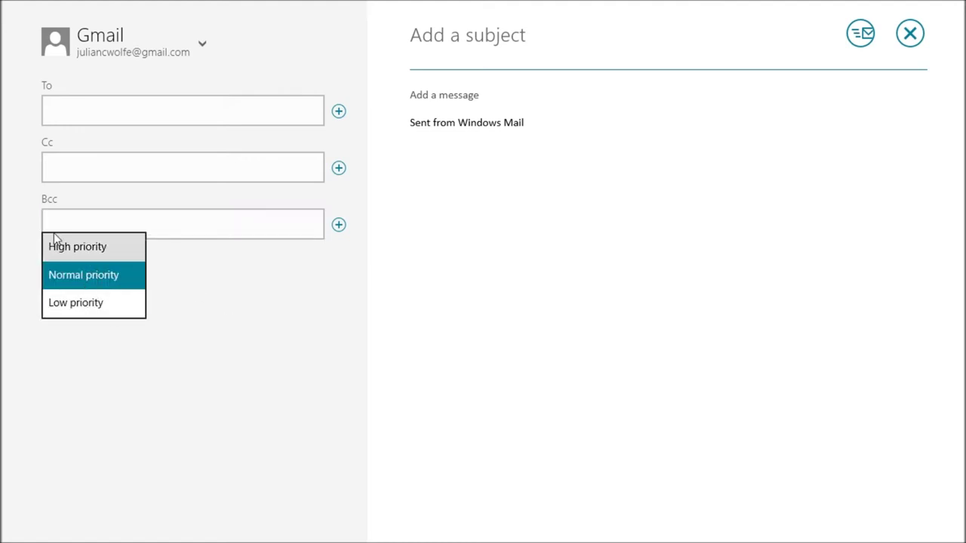
{"action": "left_click", "coordinate": [219, 333]}
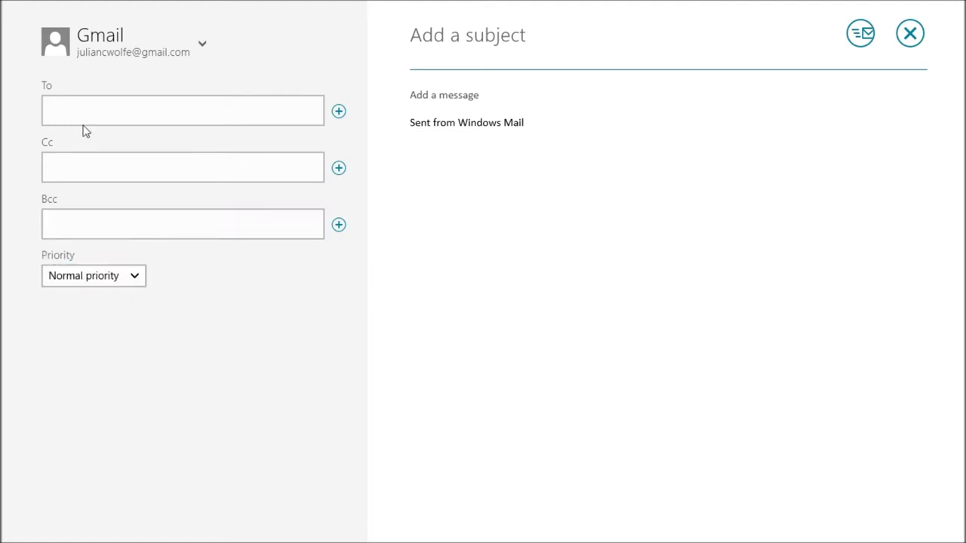
{"action": "left_click", "coordinate": [518, 28]}
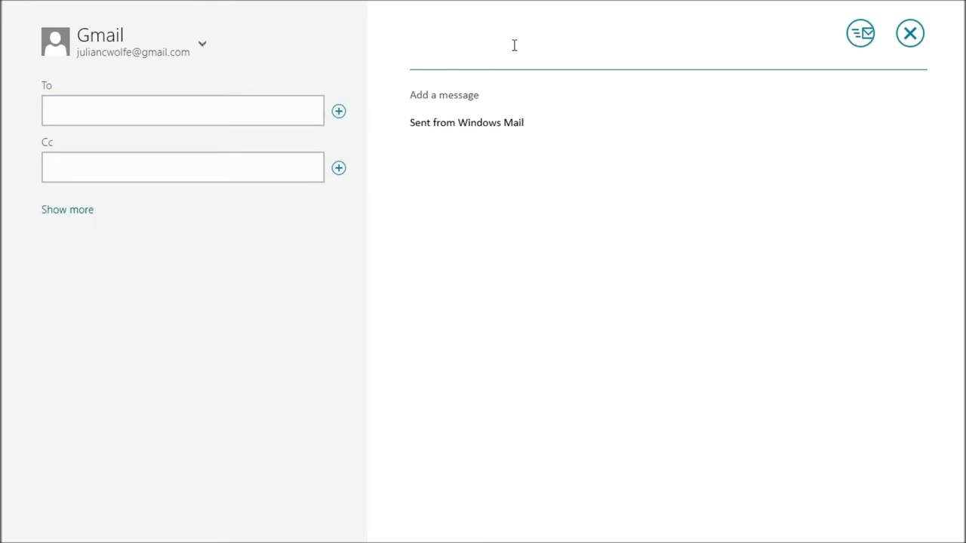
{"action": "type", "text": "bcvbcvb"}
Step: Type 'cvbcvbcvb' in the body above the signature
{"action": "left_click", "coordinate": [450, 107]}
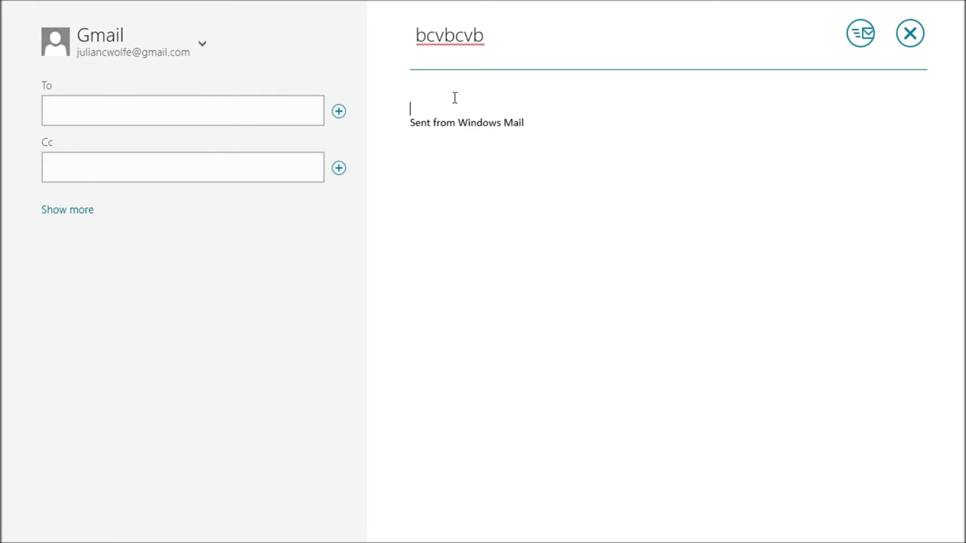
{"action": "type", "text": "cvbcvbcvbcb"}
{"action": "left_click", "coordinate": [413, 222]}
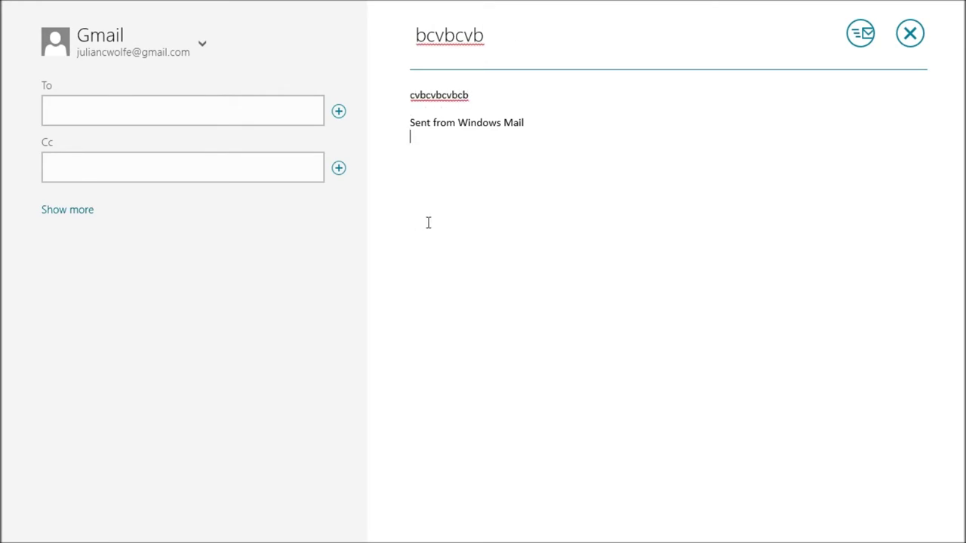
Step: Make the body word bold, italic, underlined and purple
{"action": "right_click", "coordinate": [425, 223]}
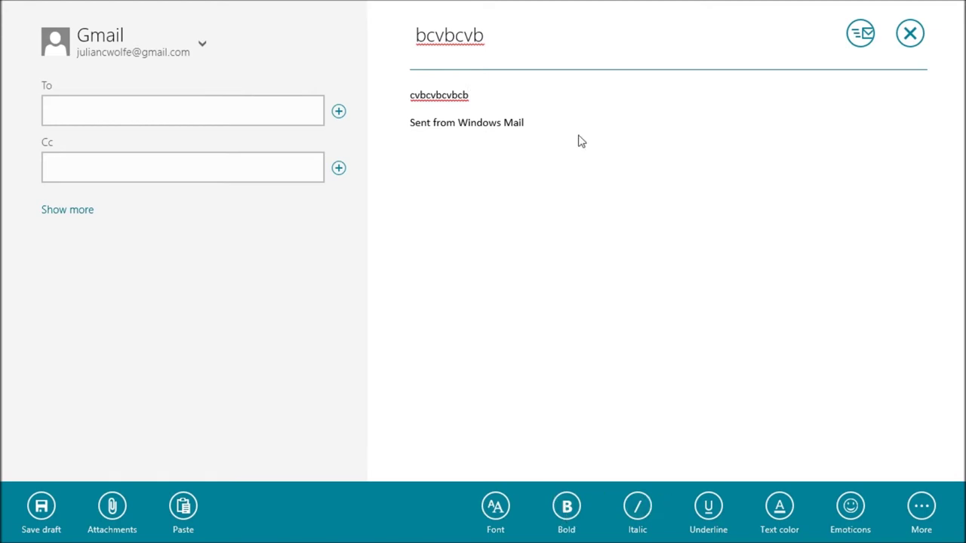
{"action": "double_click", "coordinate": [448, 99]}
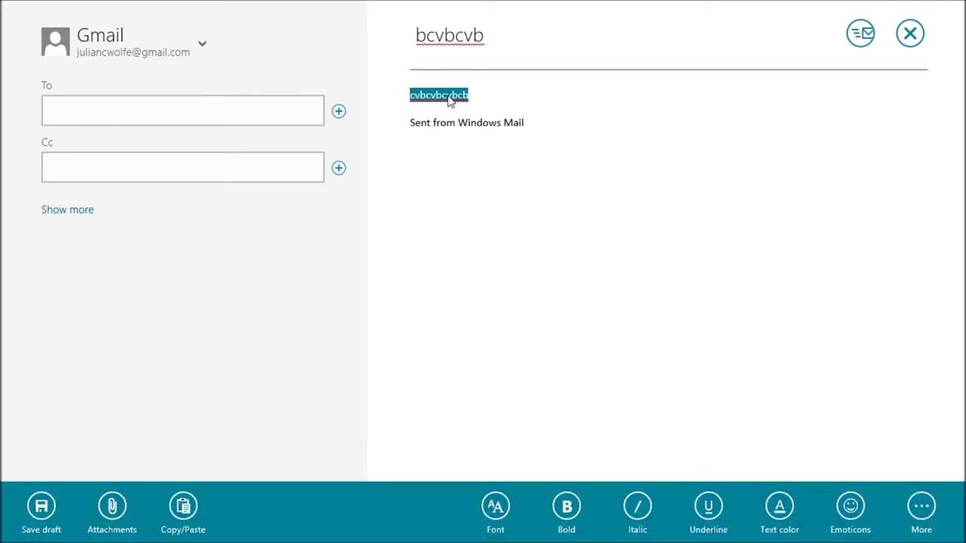
{"action": "left_click", "coordinate": [566, 506]}
{"action": "left_click", "coordinate": [637, 506]}
{"action": "left_click", "coordinate": [709, 508]}
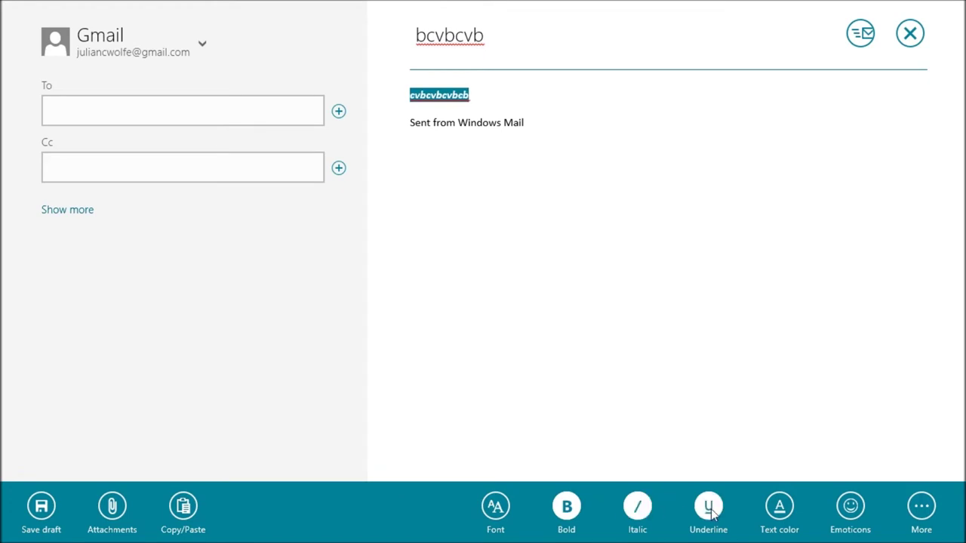
{"action": "left_click", "coordinate": [784, 510]}
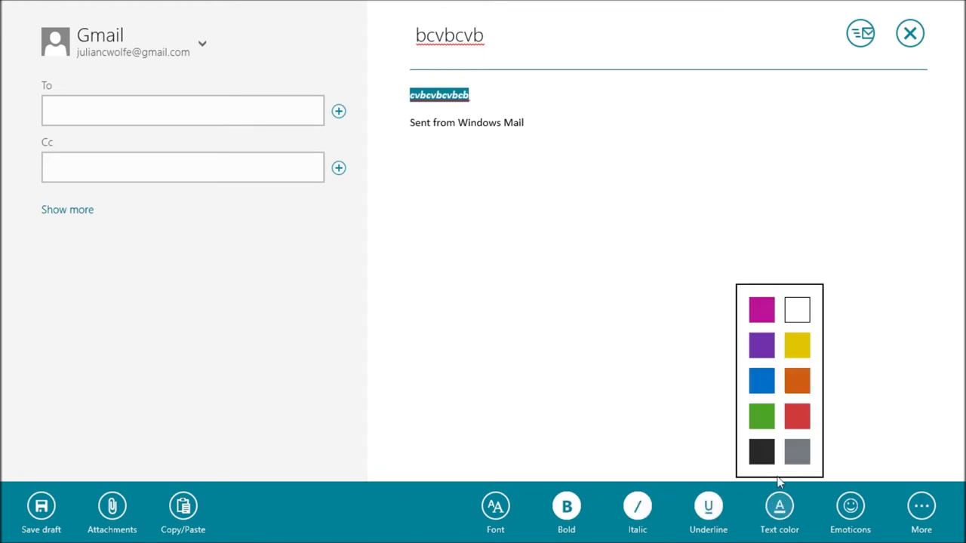
{"action": "left_click", "coordinate": [773, 345]}
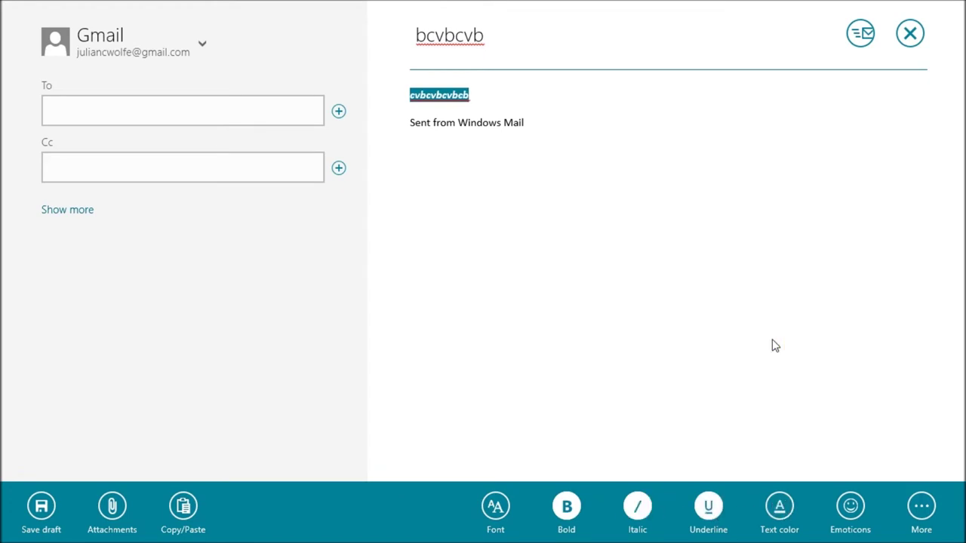
Step: Replace the word with a smiley emoji, then undo, redo and undo again to restore it
{"action": "left_click", "coordinate": [851, 517]}
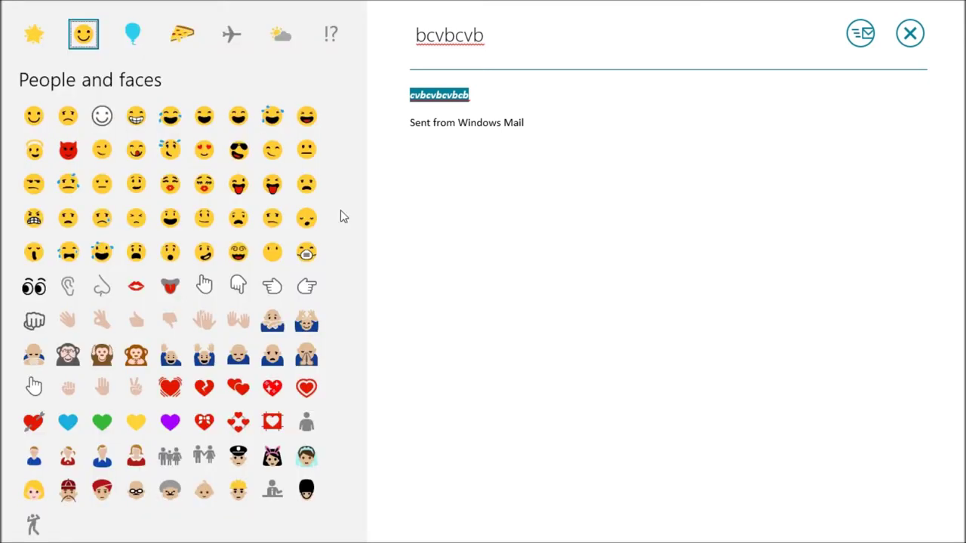
{"action": "left_click", "coordinate": [34, 115]}
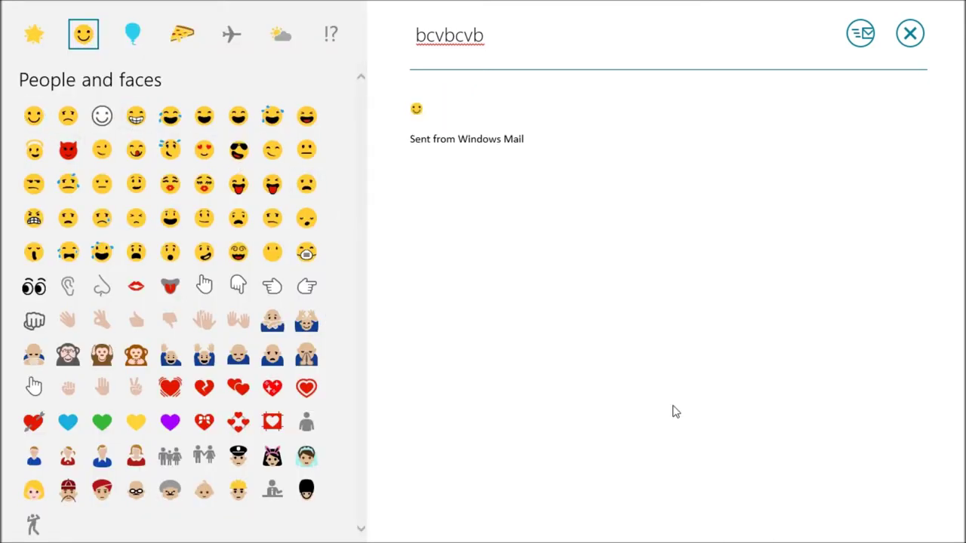
{"action": "left_click", "coordinate": [485, 295]}
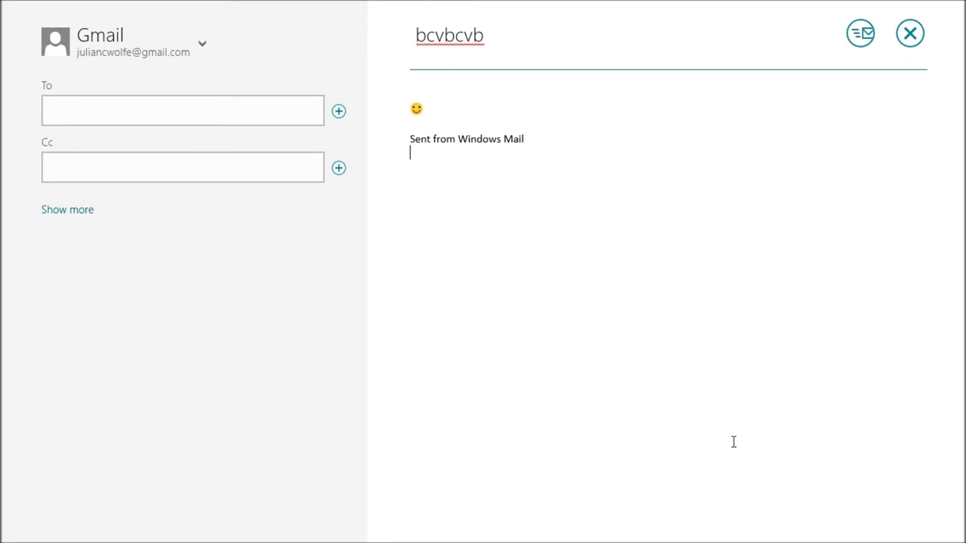
{"action": "right_click", "coordinate": [699, 397]}
{"action": "left_click", "coordinate": [922, 506]}
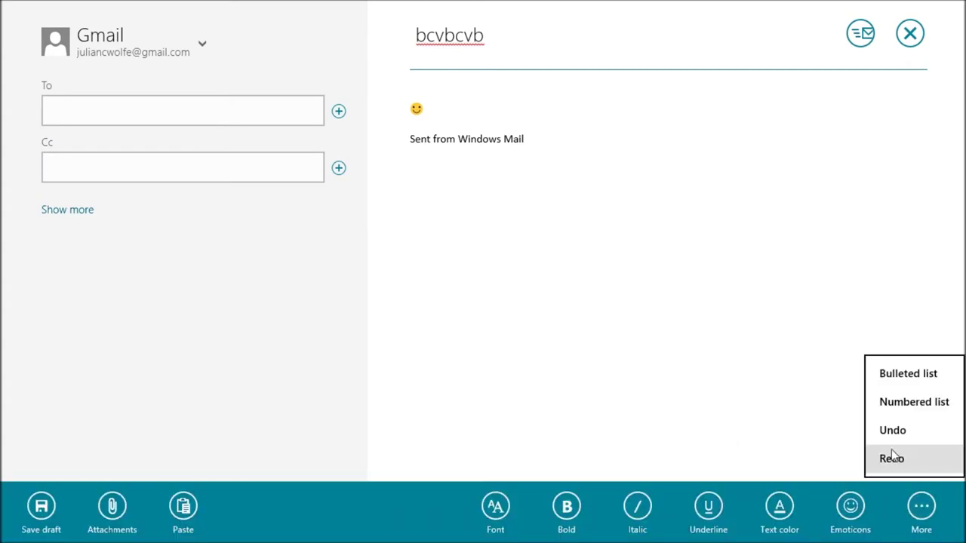
{"action": "left_click", "coordinate": [893, 430]}
{"action": "left_click", "coordinate": [922, 506]}
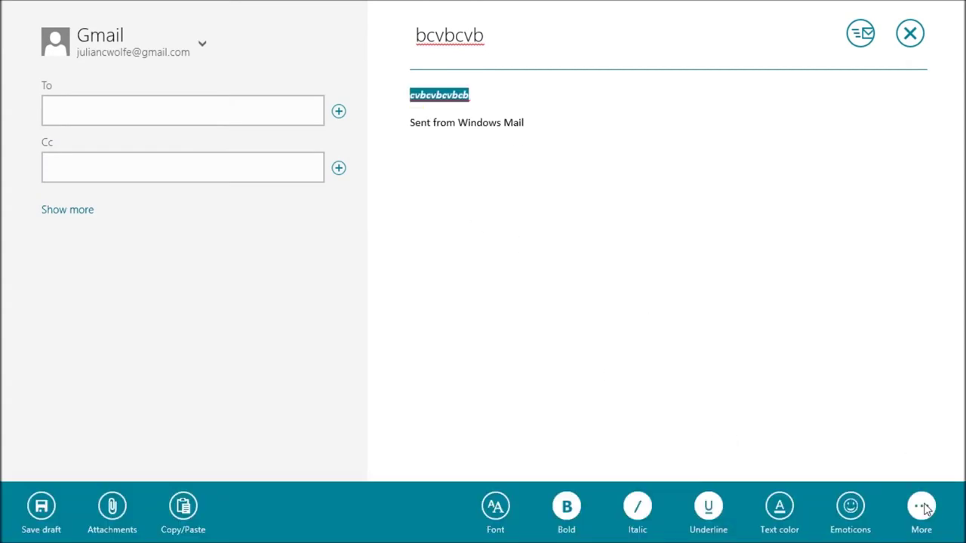
{"action": "left_click", "coordinate": [896, 459]}
{"action": "right_click", "coordinate": [868, 483]}
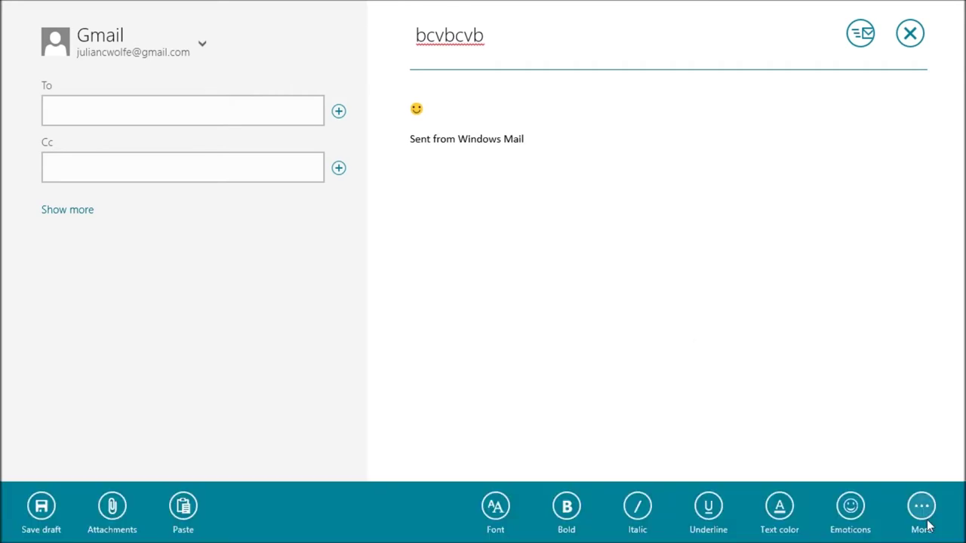
{"action": "left_click", "coordinate": [921, 507]}
{"action": "left_click", "coordinate": [868, 428]}
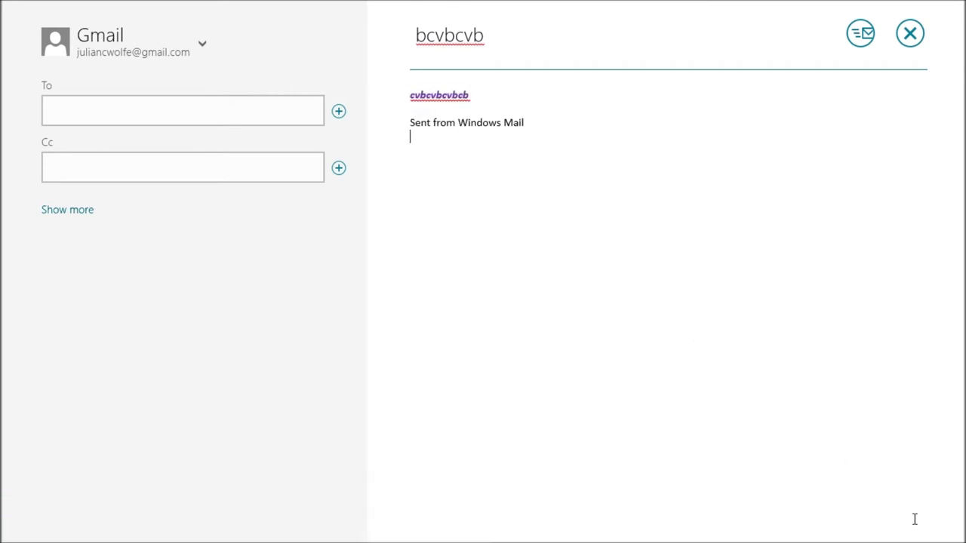
Step: Start a bulleted list under the signature and change it to a numbered list
{"action": "right_click", "coordinate": [840, 432]}
{"action": "left_click", "coordinate": [922, 505]}
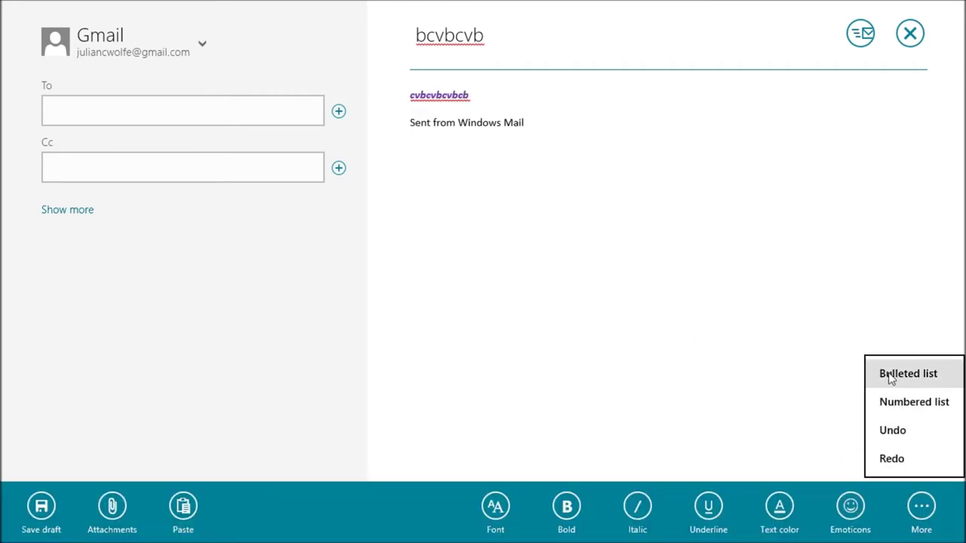
{"action": "left_click", "coordinate": [891, 372]}
{"action": "right_click", "coordinate": [891, 494]}
{"action": "left_click", "coordinate": [917, 513]}
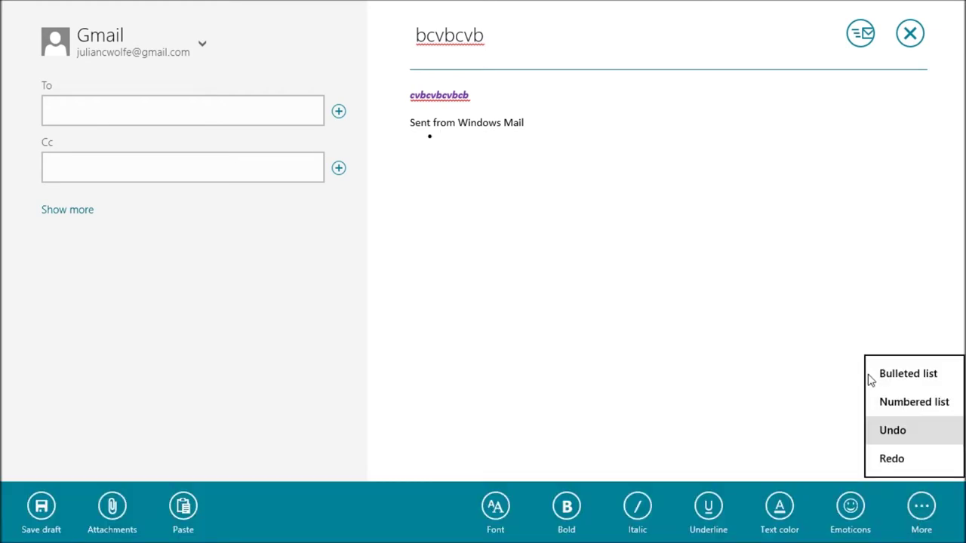
{"action": "left_click", "coordinate": [868, 398]}
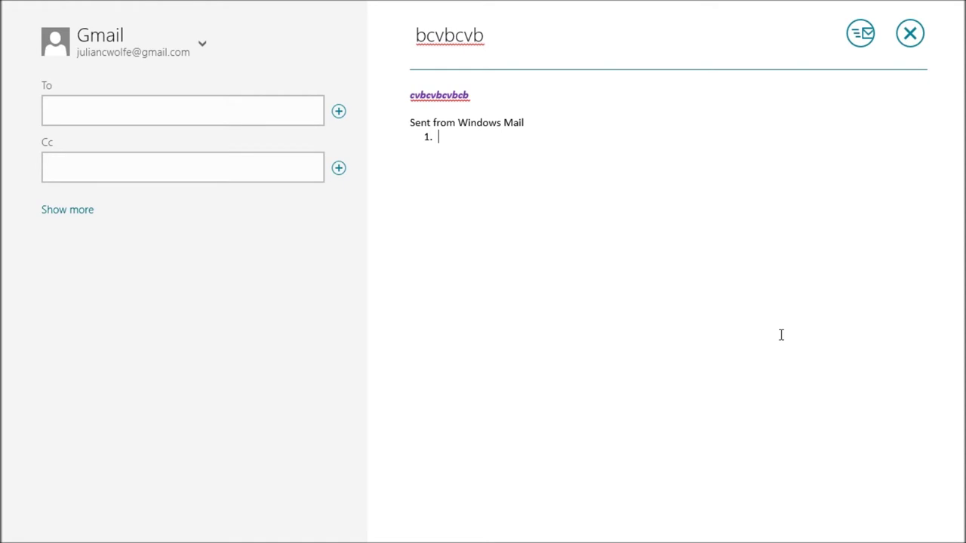
{"action": "right_click", "coordinate": [873, 460]}
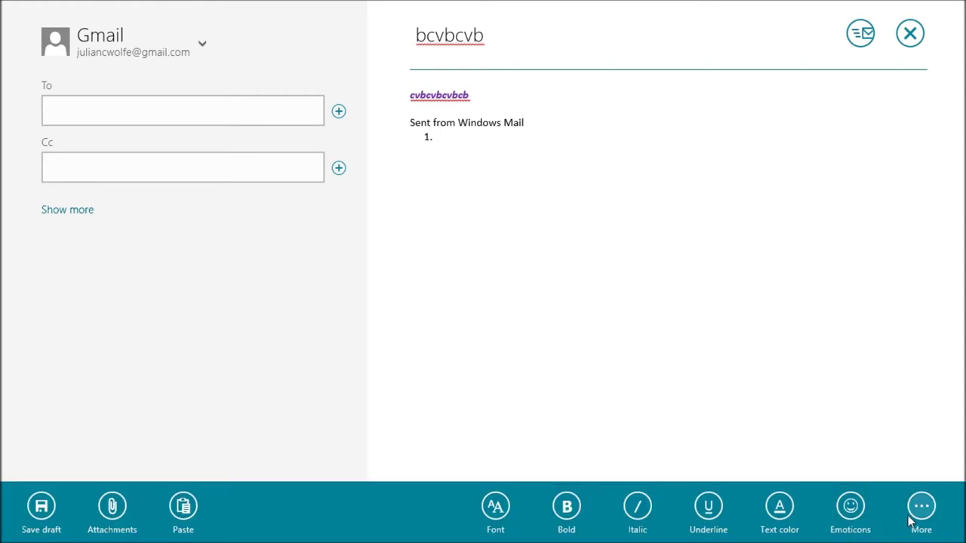
Step: Review Mail's notification and lock-screen permissions in Settings, then close the panel
{"action": "left_click", "coordinate": [740, 307]}
{"action": "mouse_move", "coordinate": [965, 540]}
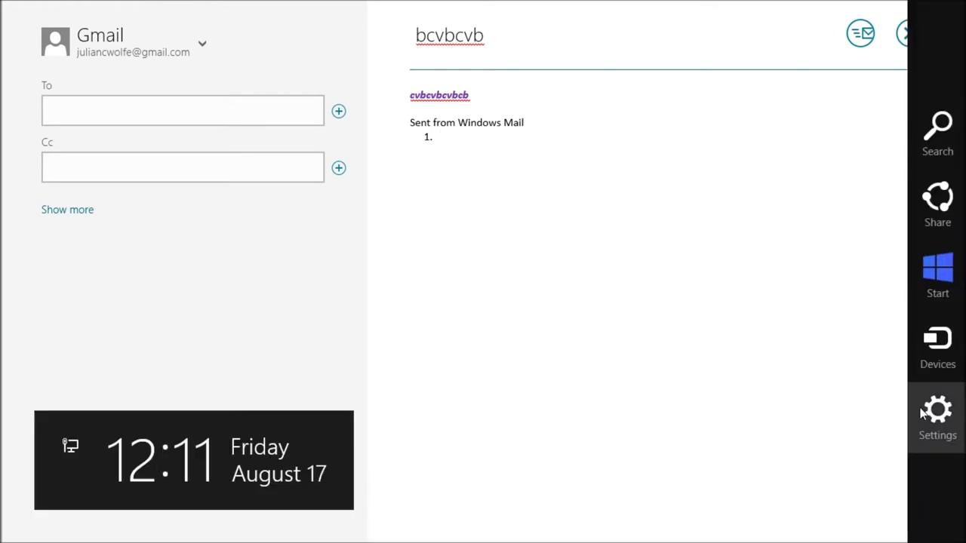
{"action": "left_click", "coordinate": [923, 412]}
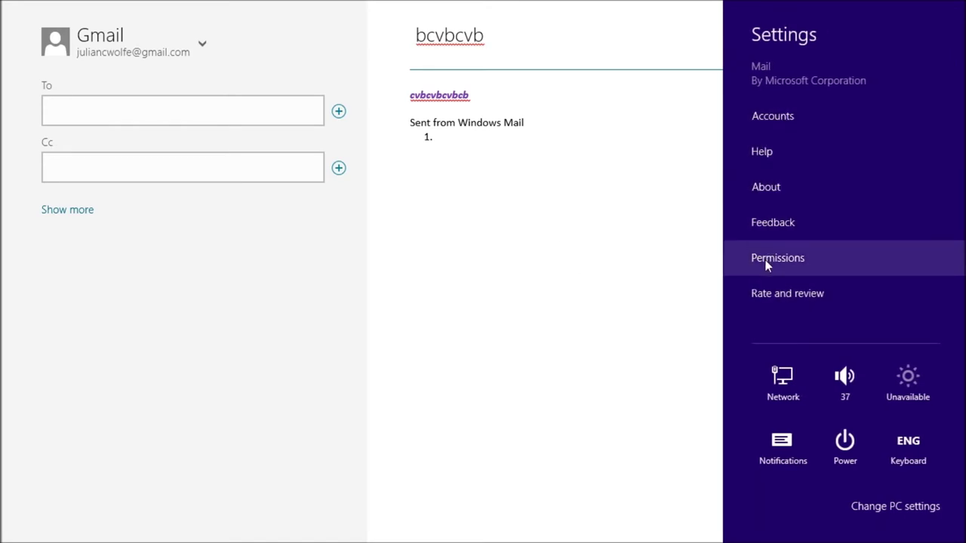
{"action": "left_click", "coordinate": [741, 259]}
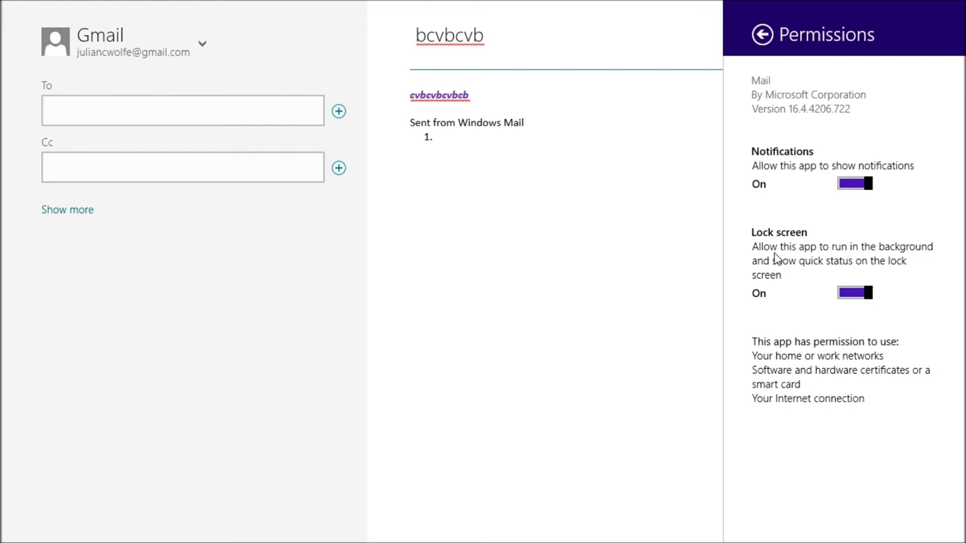
{"action": "left_click", "coordinate": [471, 211]}
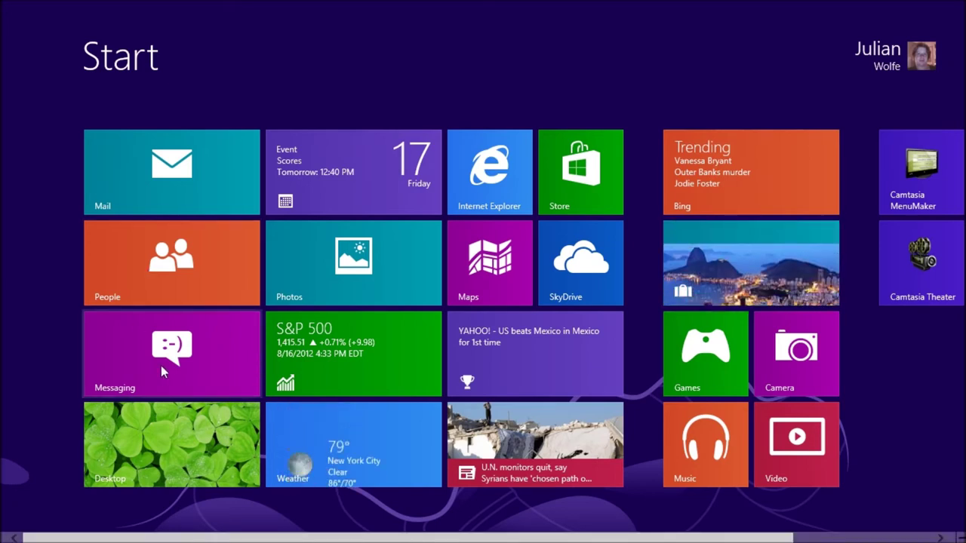
Step: Open Messaging and try inviting a friend, then dismiss the prompt
{"action": "left_click", "coordinate": [161, 365]}
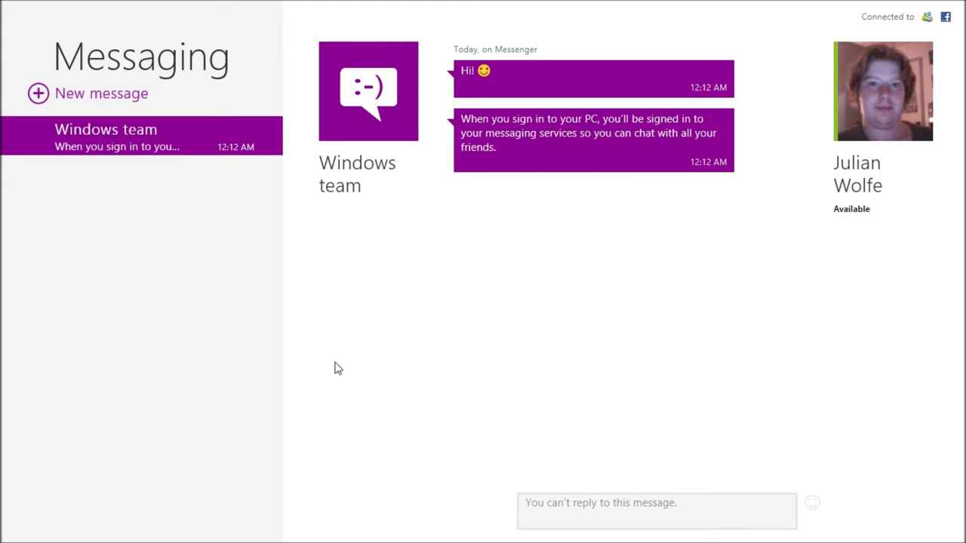
{"action": "right_click", "coordinate": [688, 385]}
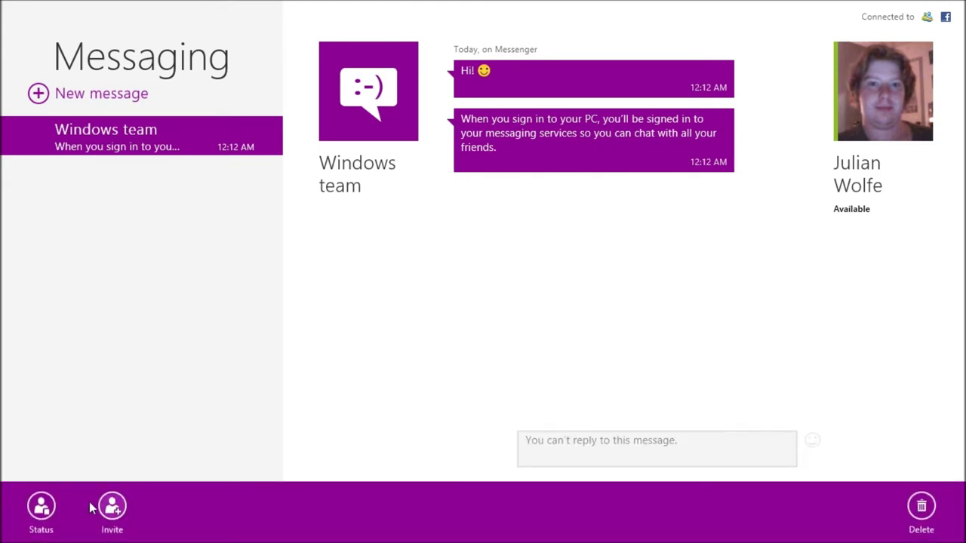
{"action": "left_click", "coordinate": [112, 506]}
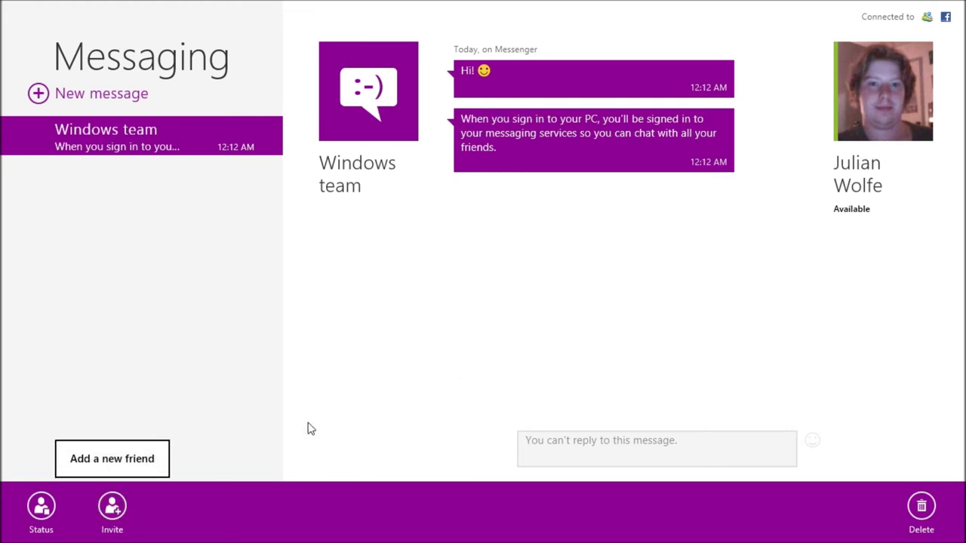
{"action": "left_click", "coordinate": [40, 517]}
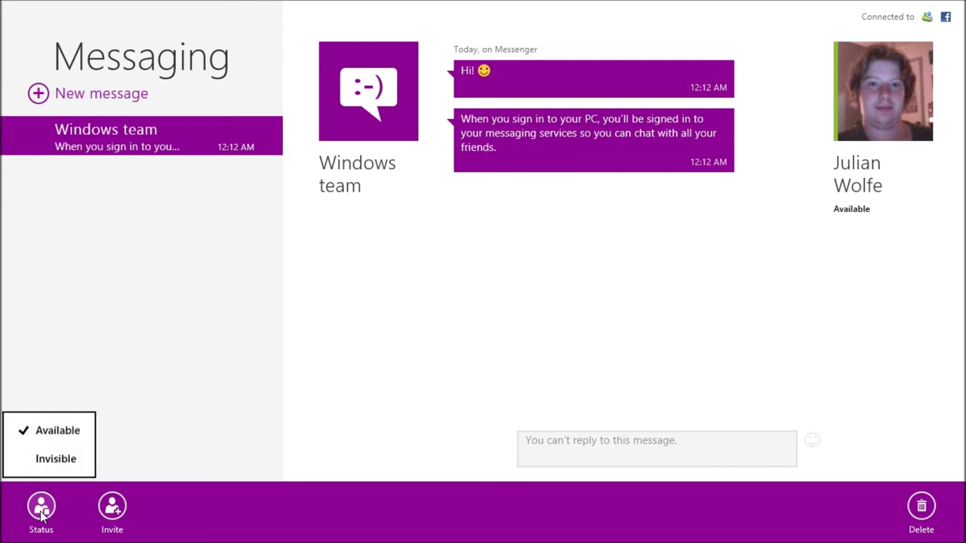
Step: View the status choices without changing them, then open the Windows team conversation
{"action": "left_click", "coordinate": [346, 405]}
{"action": "left_click", "coordinate": [499, 320]}
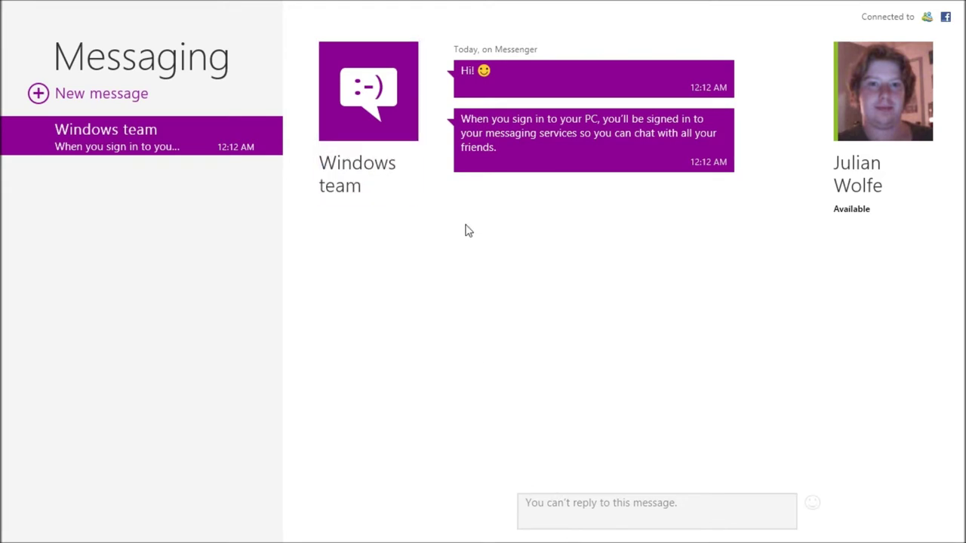
{"action": "left_click", "coordinate": [380, 175]}
Step: Snap Messaging beside the desktop, then drag the divider to remove the Messaging pane
{"action": "left_click_drag", "start_coordinate": [673, 4], "coordinate": [4, 219]}
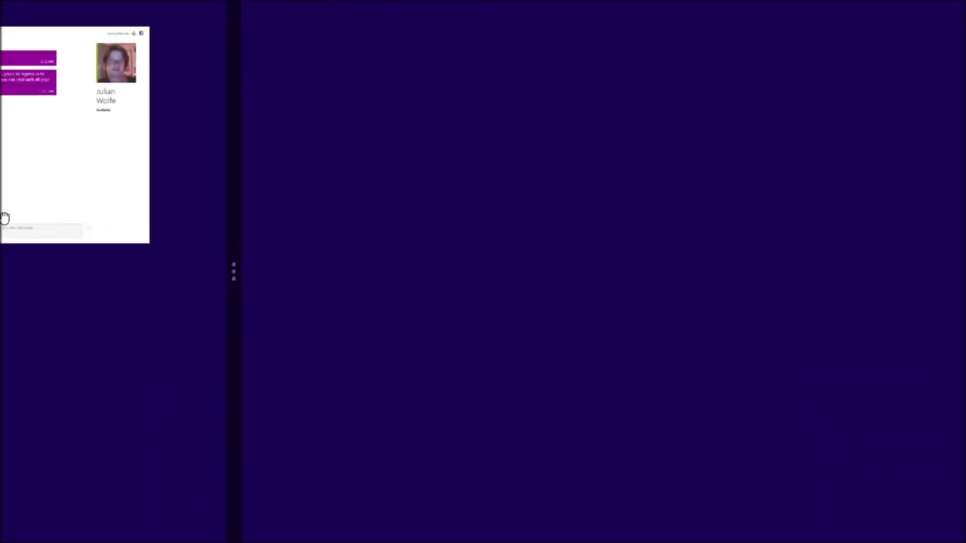
{"action": "mouse_move", "coordinate": [3, 422]}
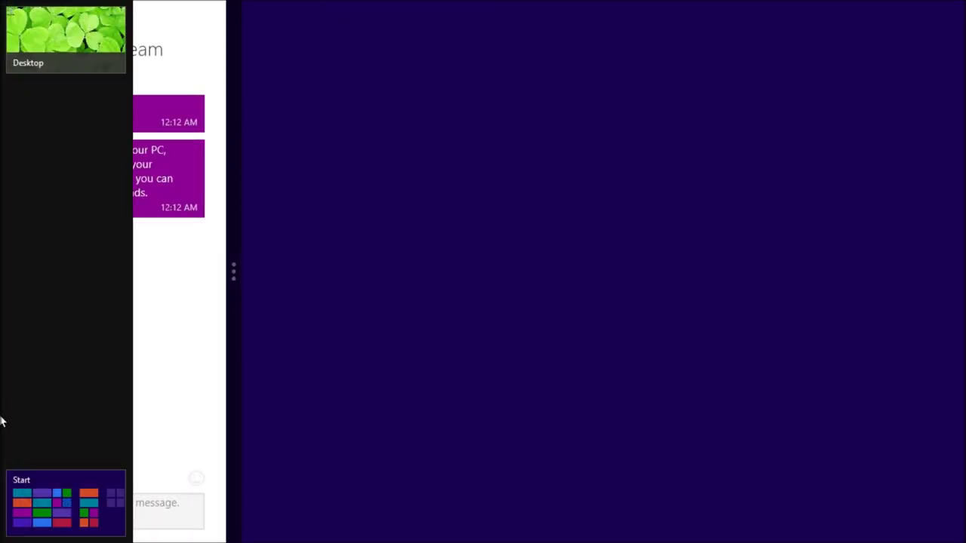
{"action": "left_click", "coordinate": [53, 60]}
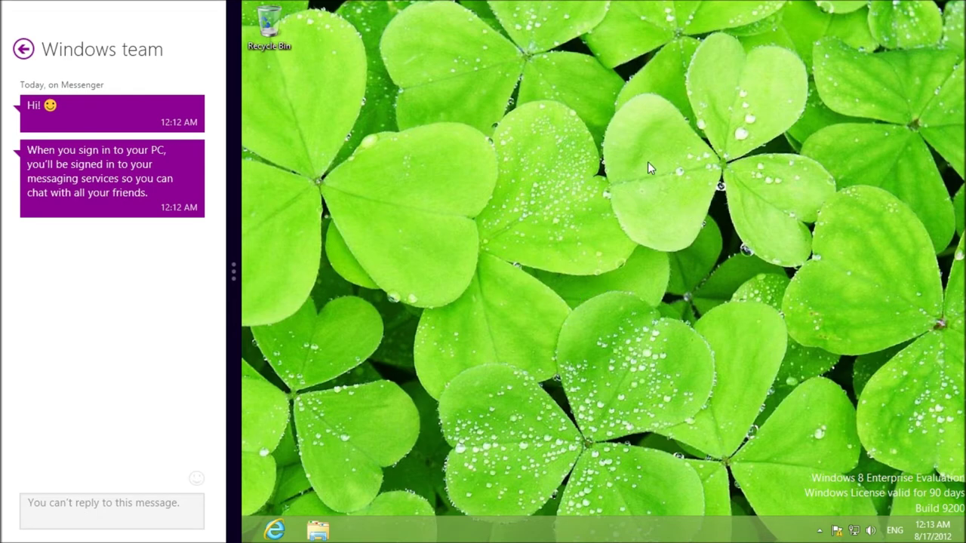
{"action": "left_click_drag", "start_coordinate": [234, 159], "coordinate": [575, 157]}
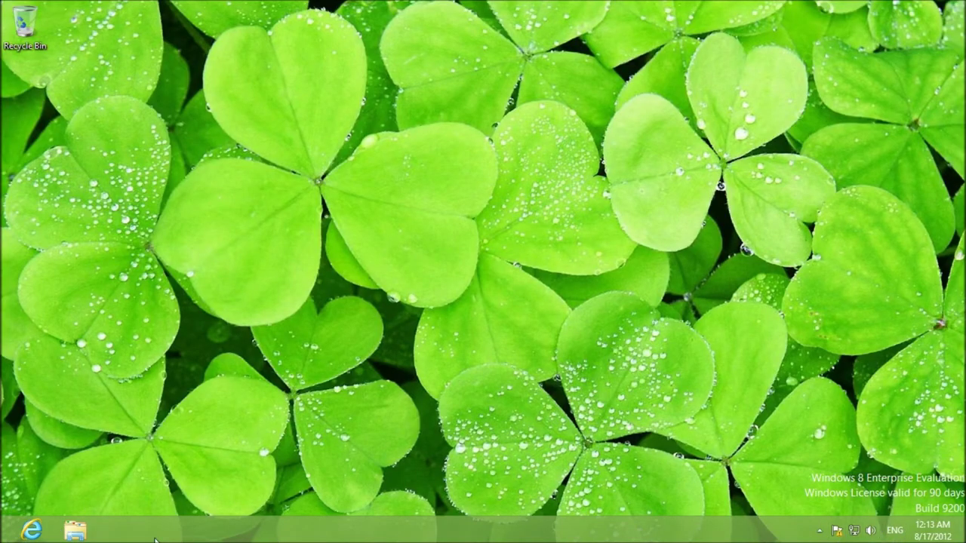
Step: Open File Explorer at Libraries and view its frequent places list
{"action": "left_click", "coordinate": [76, 531]}
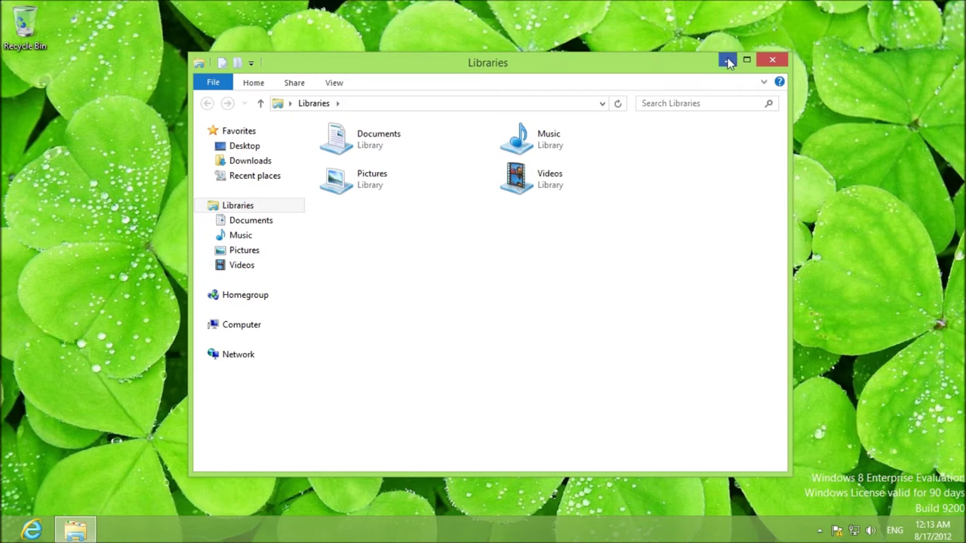
{"action": "right_click", "coordinate": [77, 532]}
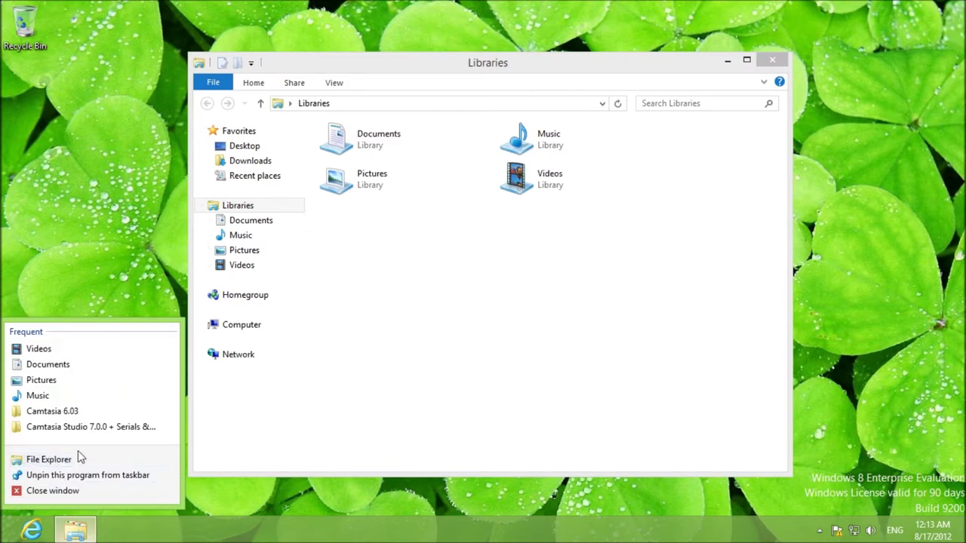
{"action": "left_click", "coordinate": [414, 318]}
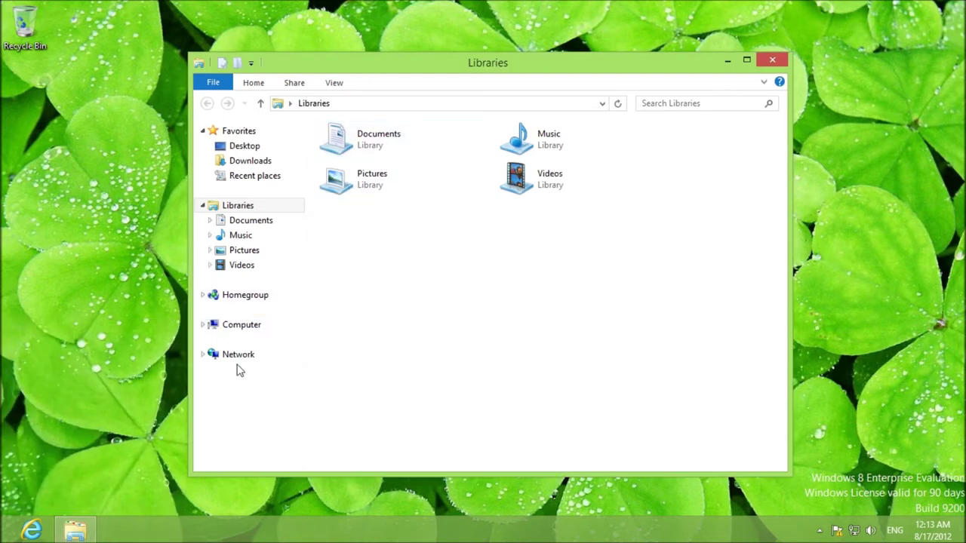
Step: Browse the Home, Share, View tabs and File menu, then close the Libraries window
{"action": "left_click", "coordinate": [261, 86]}
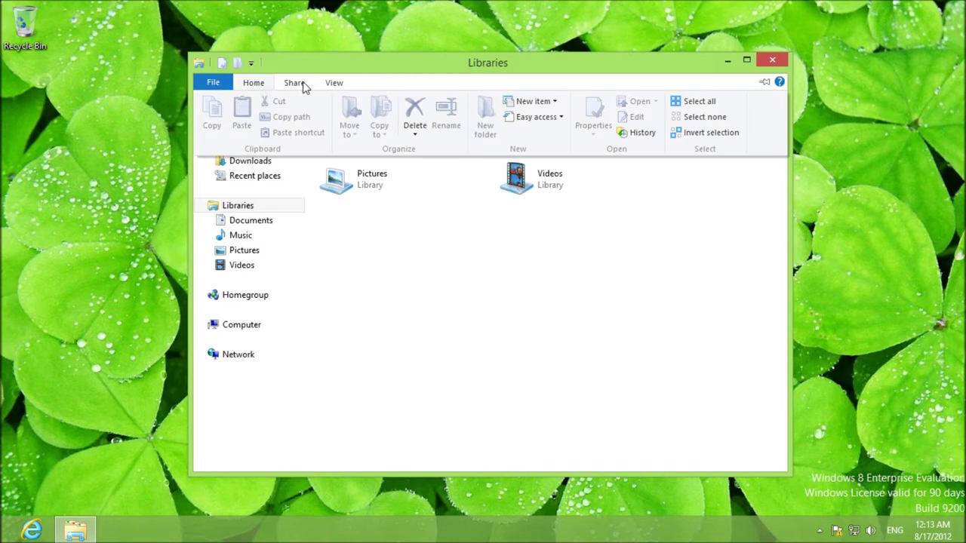
{"action": "left_click", "coordinate": [300, 84]}
{"action": "left_click", "coordinate": [332, 83]}
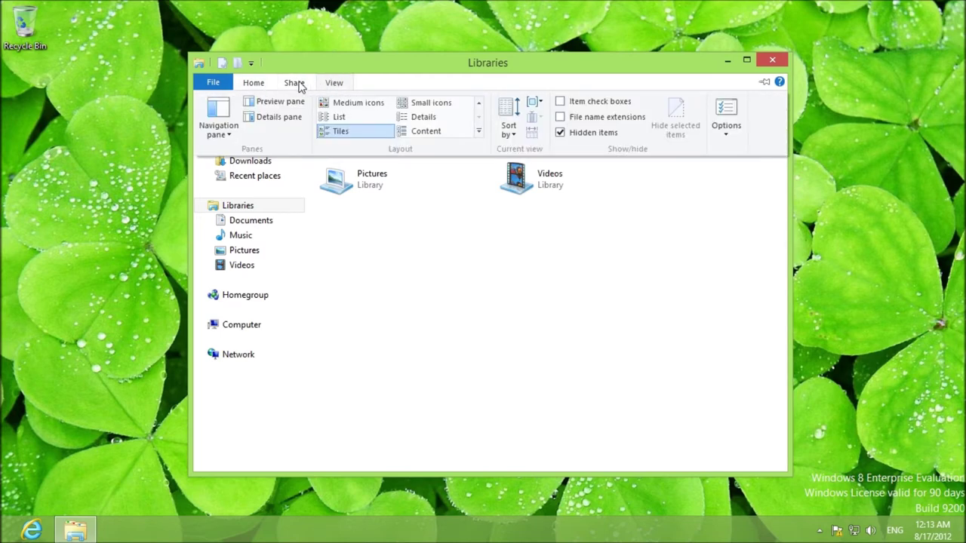
{"action": "left_click", "coordinate": [249, 84]}
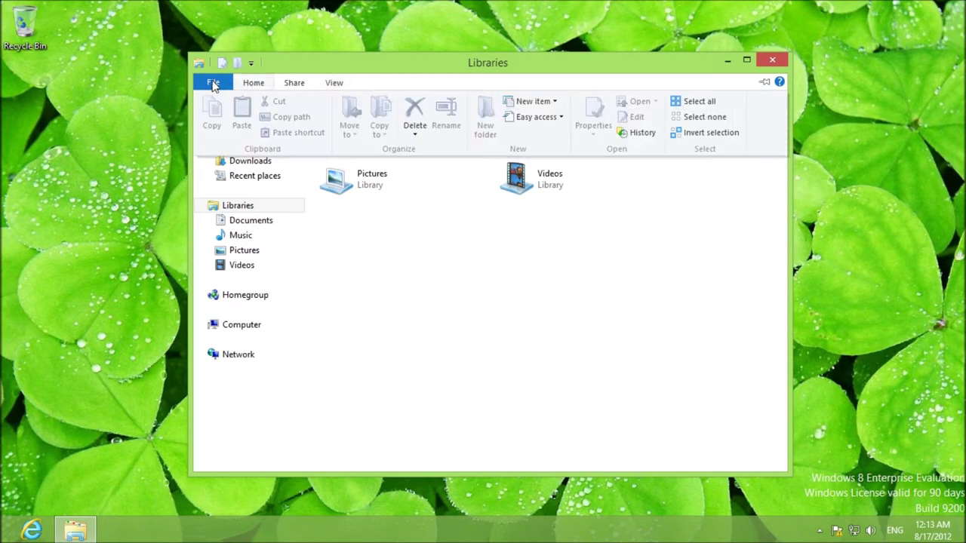
{"action": "left_click", "coordinate": [214, 82]}
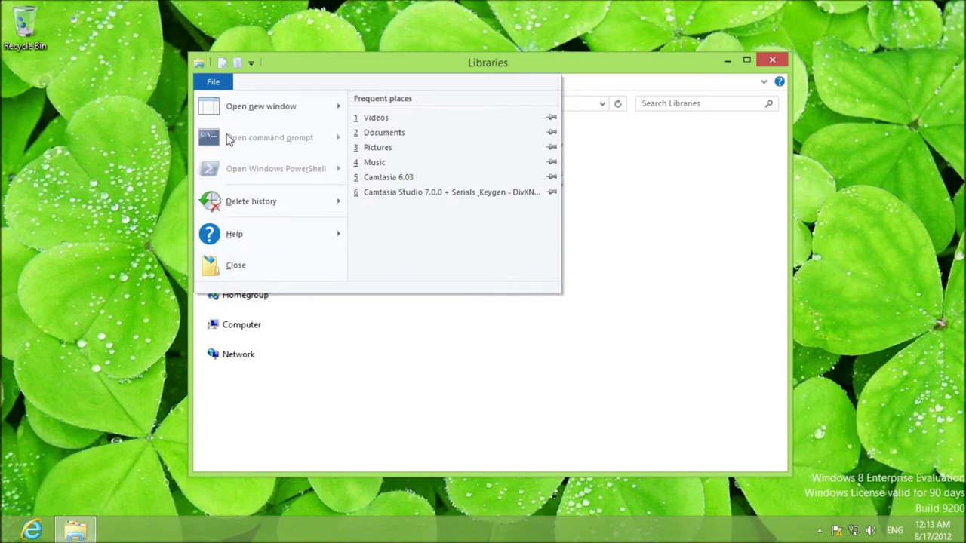
{"action": "left_click", "coordinate": [215, 83]}
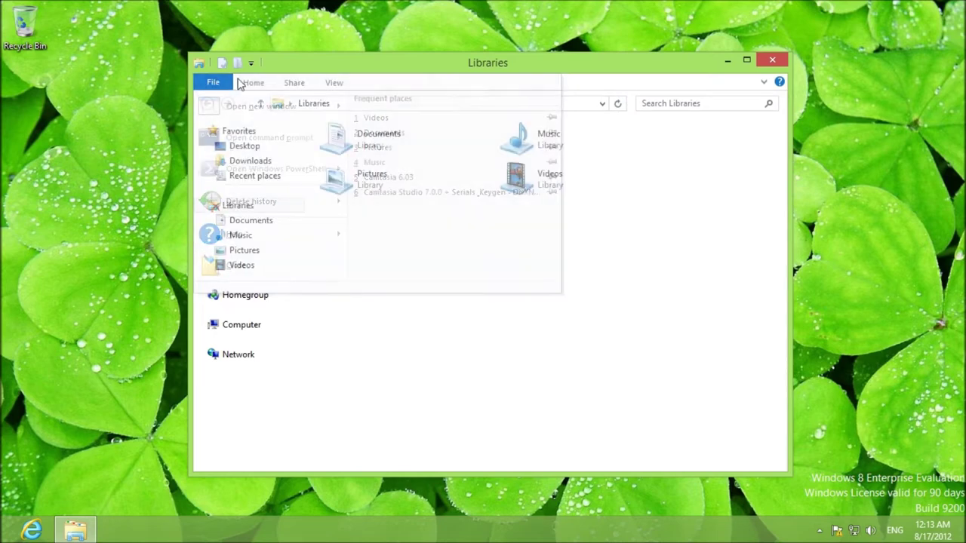
{"action": "left_click", "coordinate": [770, 61]}
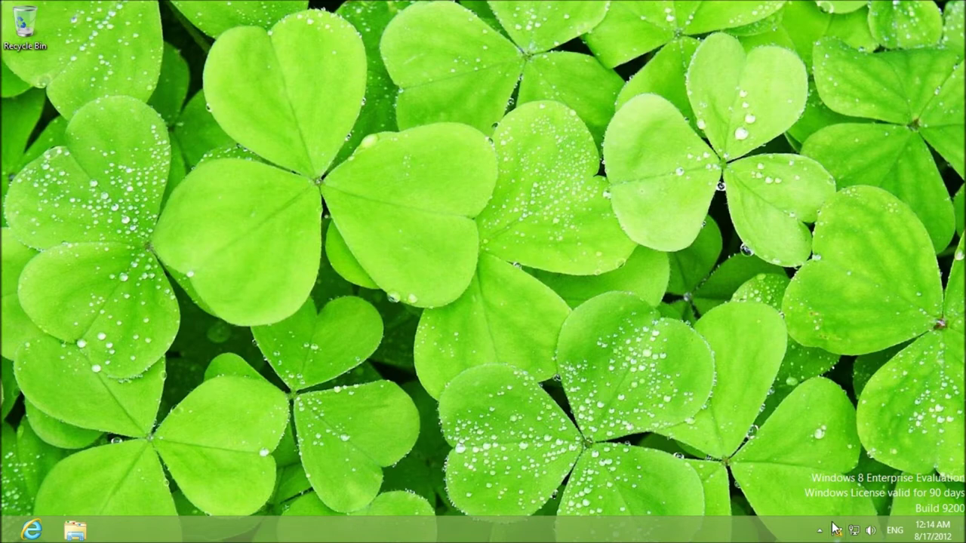
Step: Show the taskbar calendar and clock, then return to Start from the hot corner
{"action": "left_click", "coordinate": [936, 529]}
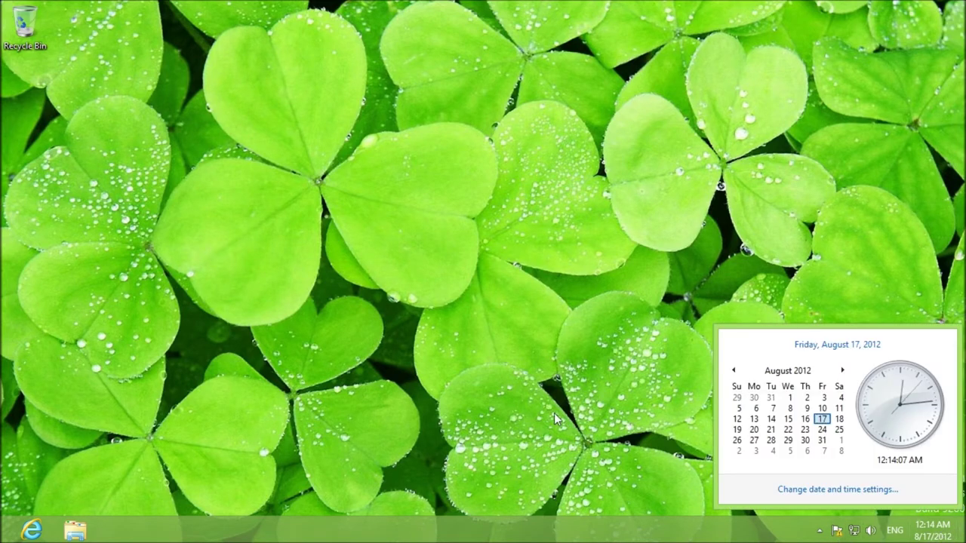
{"action": "left_click", "coordinate": [614, 438]}
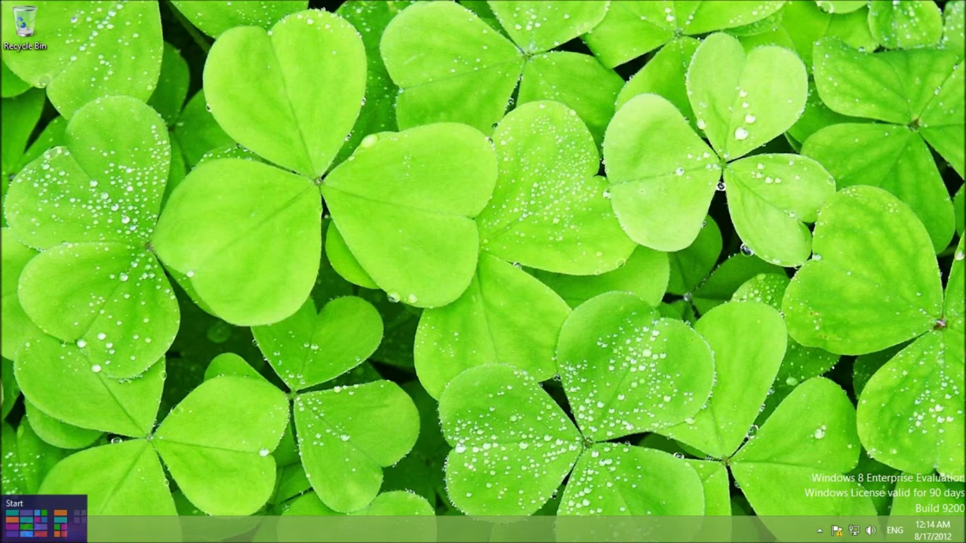
{"action": "mouse_move", "coordinate": [1, 542]}
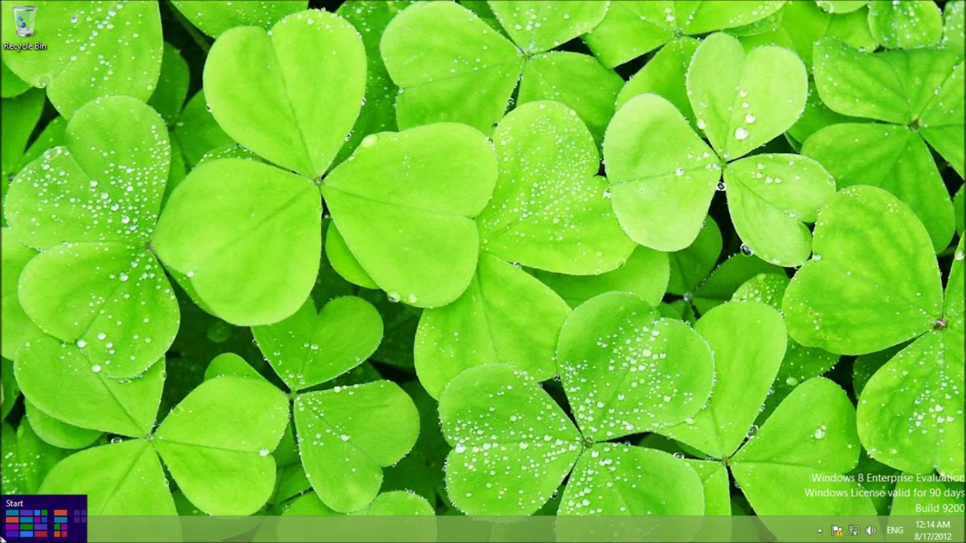
{"action": "mouse_move", "coordinate": [9, 516]}
{"action": "left_click", "coordinate": [12, 521]}
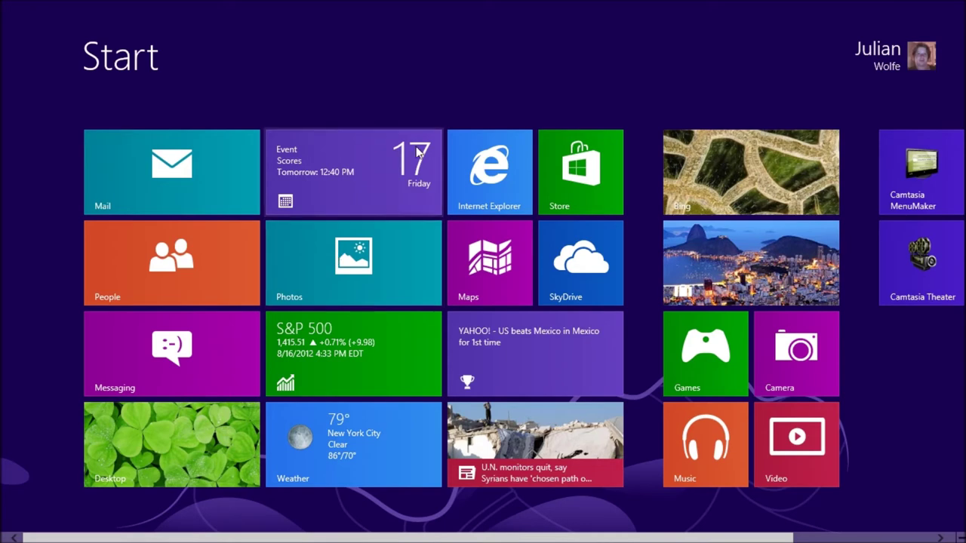
{"action": "scroll", "coordinate": [337, 257], "scroll_direction": "down", "scroll_amount": 2}
{"action": "mouse_move", "coordinate": [960, 537]}
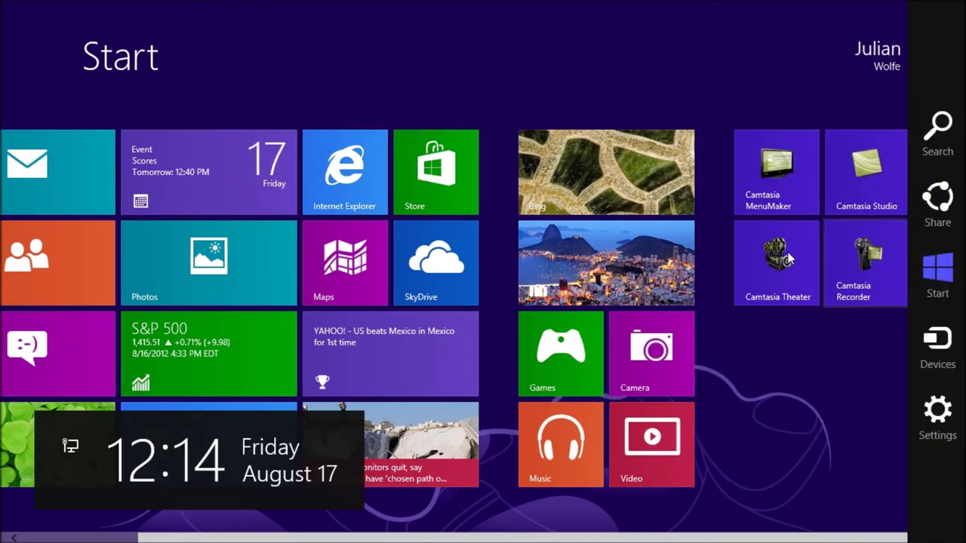
{"action": "scroll", "coordinate": [251, 332], "scroll_direction": "up", "scroll_amount": 2}
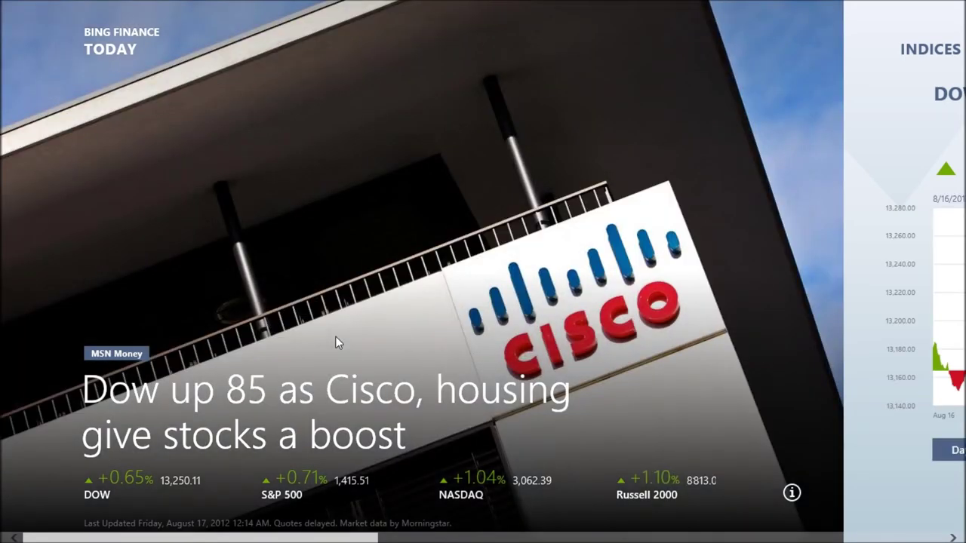
Step: Compare the S&P 500, NASDAQ and Russell 2000 index charts, then return to the DOW
{"action": "scroll", "coordinate": [270, 264], "scroll_direction": "down", "scroll_amount": 5}
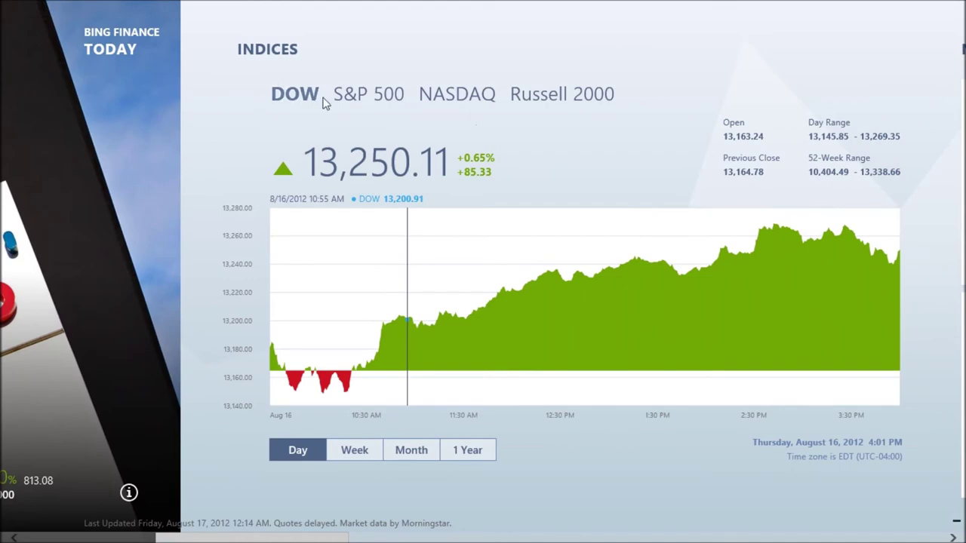
{"action": "left_click", "coordinate": [369, 94]}
{"action": "left_click", "coordinate": [457, 95]}
{"action": "left_click", "coordinate": [538, 98]}
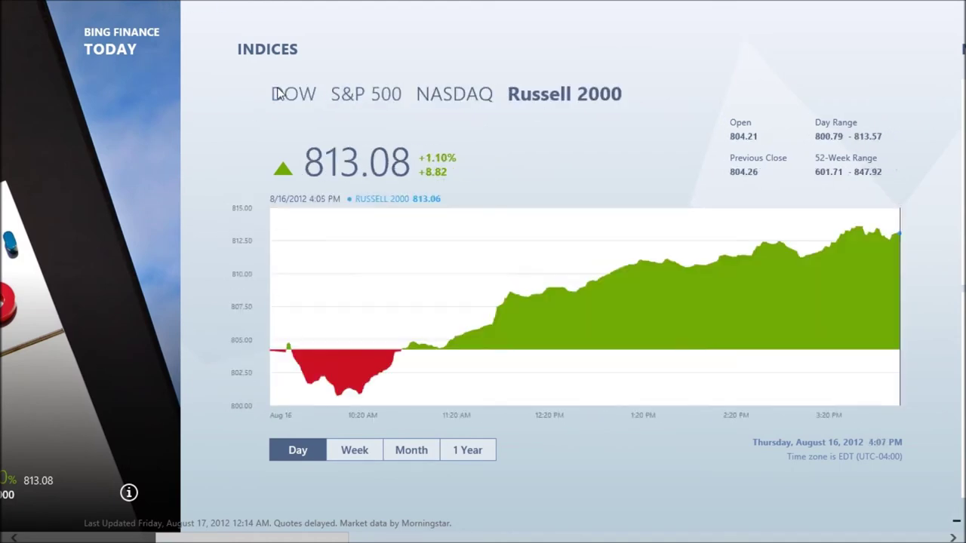
{"action": "left_click", "coordinate": [277, 94]}
Step: Scroll through the day's finance sections toward the Magazine Articles
{"action": "scroll", "coordinate": [273, 288], "scroll_direction": "down", "scroll_amount": 5}
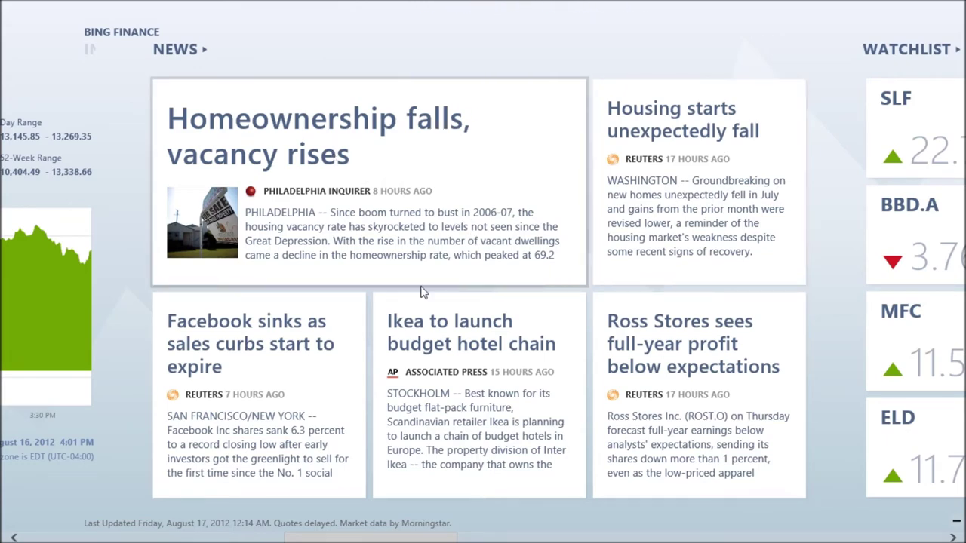
{"action": "scroll", "coordinate": [420, 291], "scroll_direction": "down", "scroll_amount": 5}
{"action": "scroll", "coordinate": [461, 297], "scroll_direction": "down", "scroll_amount": 8}
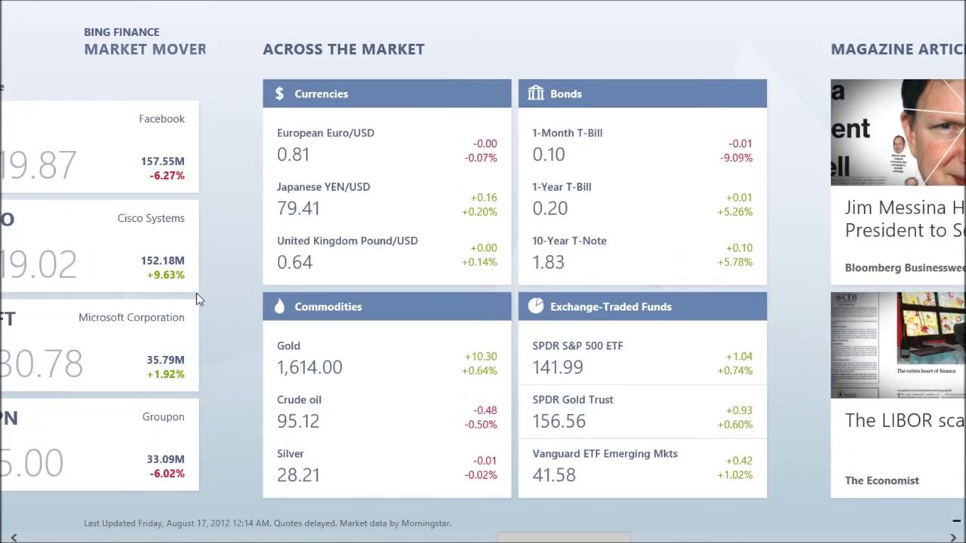
{"action": "scroll", "coordinate": [196, 298], "scroll_direction": "down", "scroll_amount": 5}
{"action": "scroll", "coordinate": [195, 293], "scroll_direction": "down", "scroll_amount": 8}
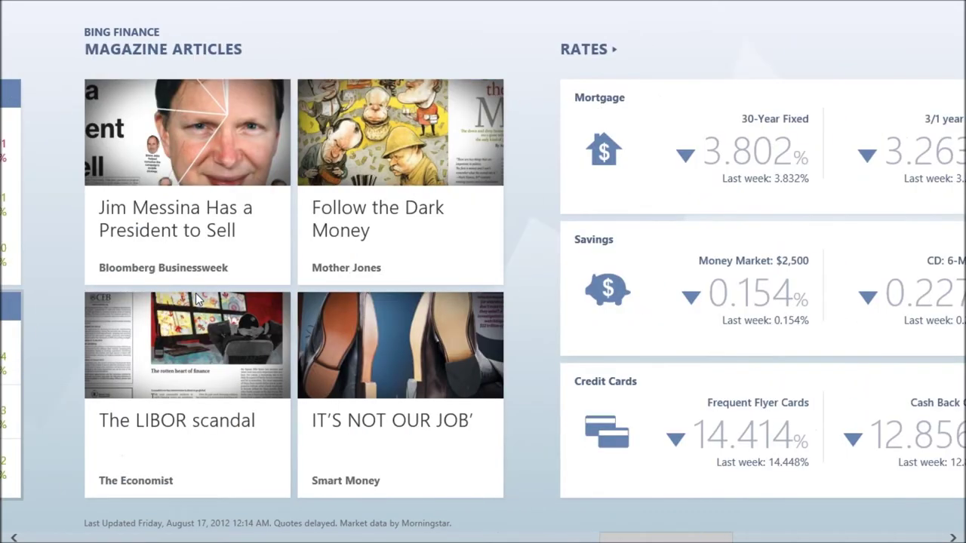
{"action": "scroll", "coordinate": [194, 299], "scroll_direction": "down", "scroll_amount": 3}
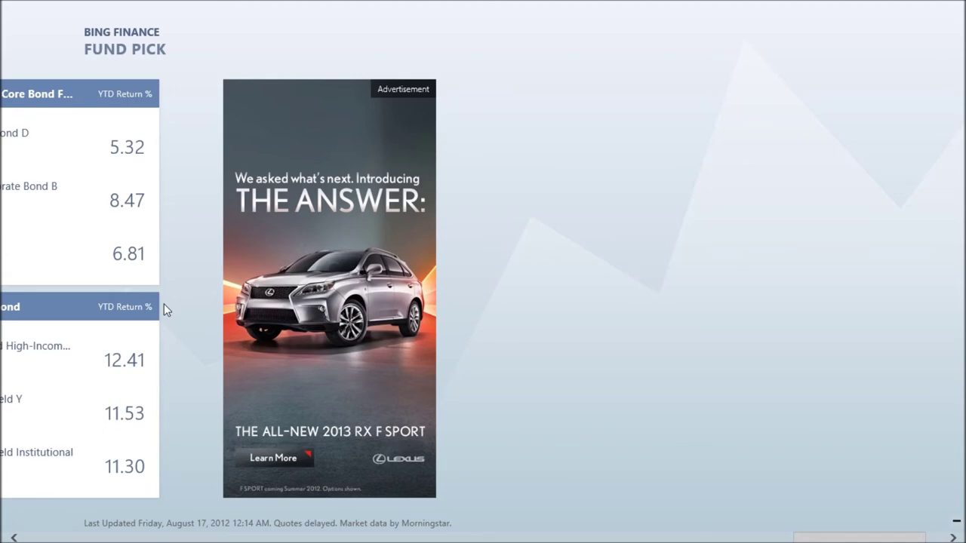
{"action": "scroll", "coordinate": [164, 304], "scroll_direction": "up", "scroll_amount": 5}
{"action": "scroll", "coordinate": [164, 304], "scroll_direction": "up", "scroll_amount": 4}
{"action": "scroll", "coordinate": [367, 233], "scroll_direction": "down", "scroll_amount": 5}
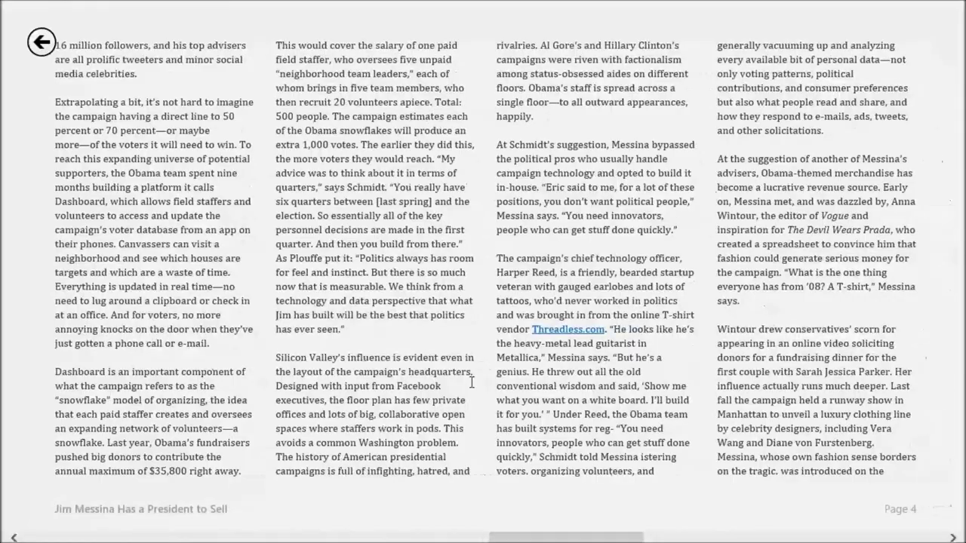
{"action": "scroll", "coordinate": [472, 382], "scroll_direction": "down", "scroll_amount": 10}
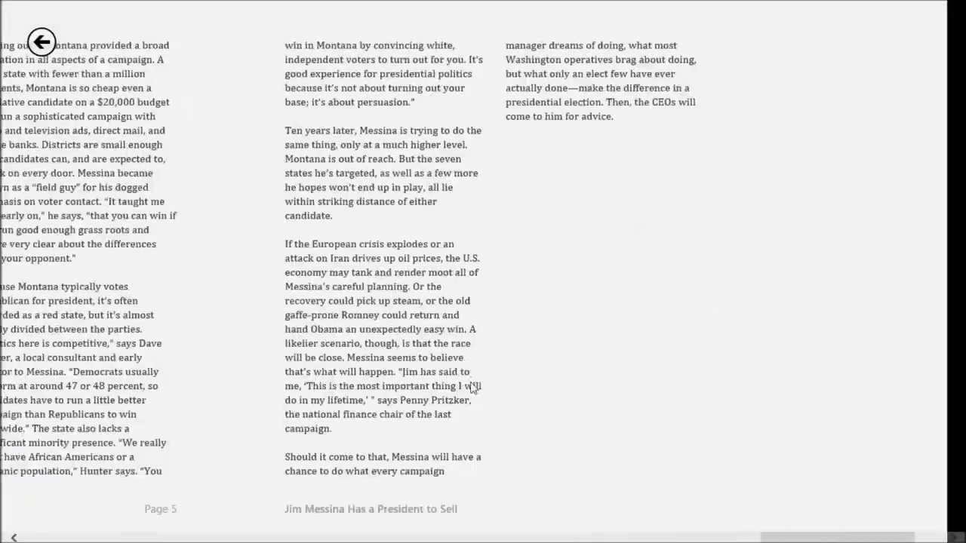
Step: Scroll through the Jim Messina article, then drag Finance off the screen to close it
{"action": "scroll", "coordinate": [470, 388], "scroll_direction": "up", "scroll_amount": 15}
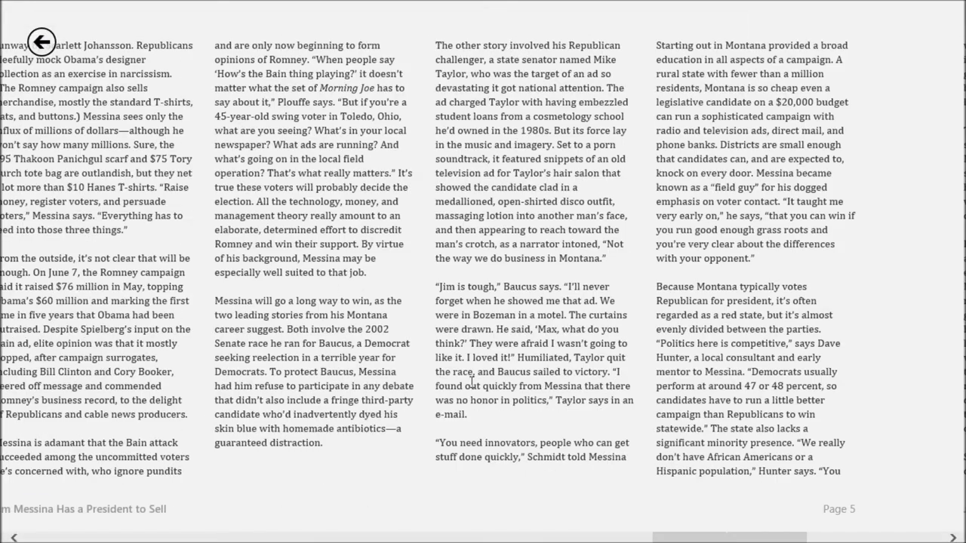
{"action": "scroll", "coordinate": [467, 383], "scroll_direction": "up", "scroll_amount": 5}
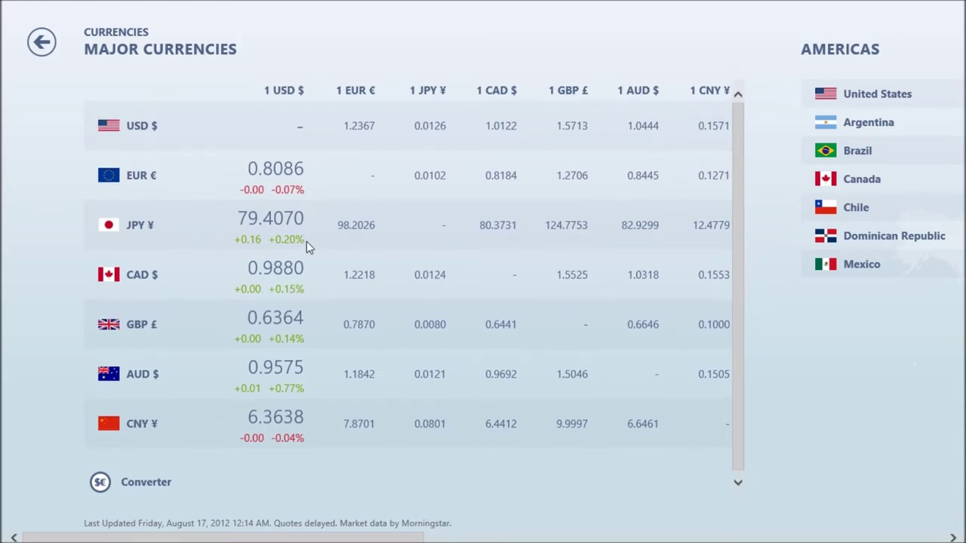
{"action": "left_click_drag", "start_coordinate": [450, 6], "coordinate": [451, 536]}
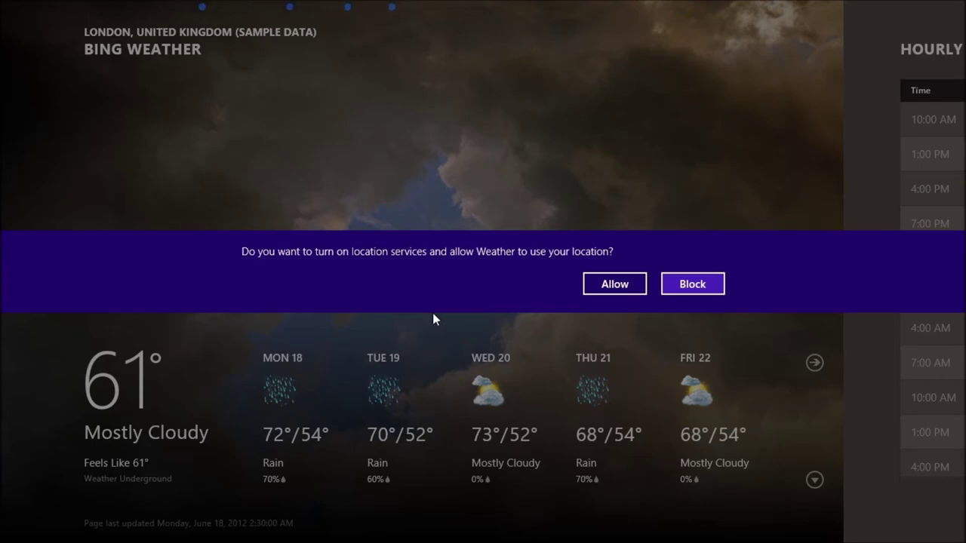
Step: Block Weather's location access and search for Edmonton as the location
{"action": "left_click", "coordinate": [713, 291]}
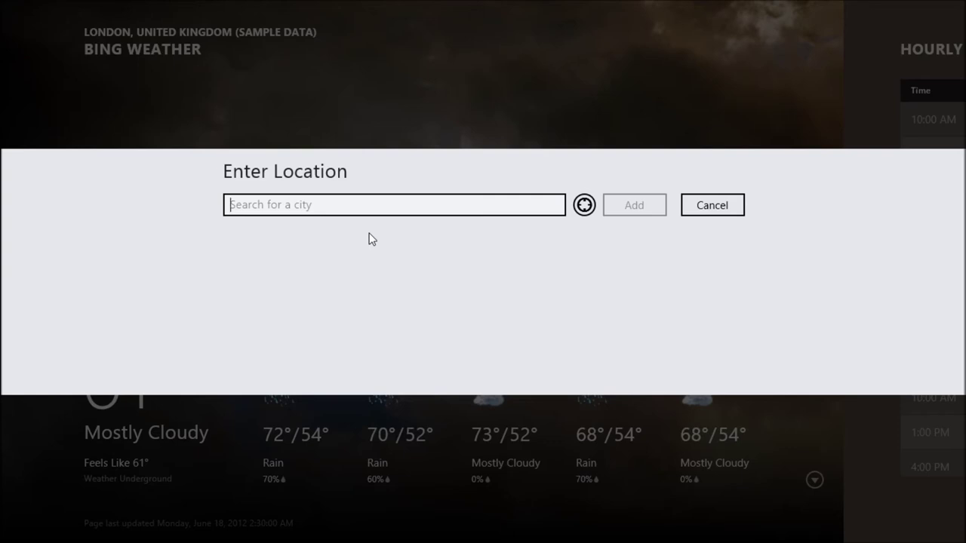
{"action": "type", "text": "Edm"}
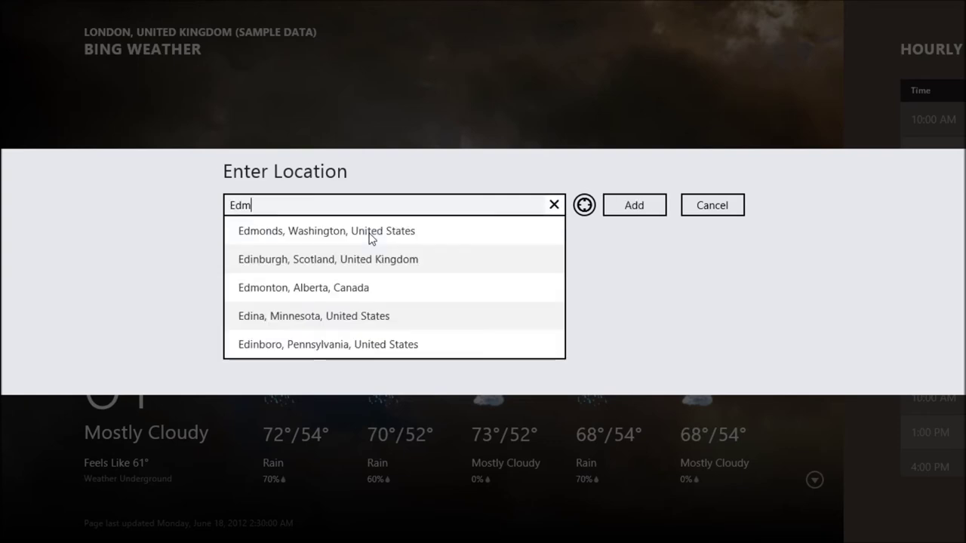
{"action": "type", "text": "onton"}
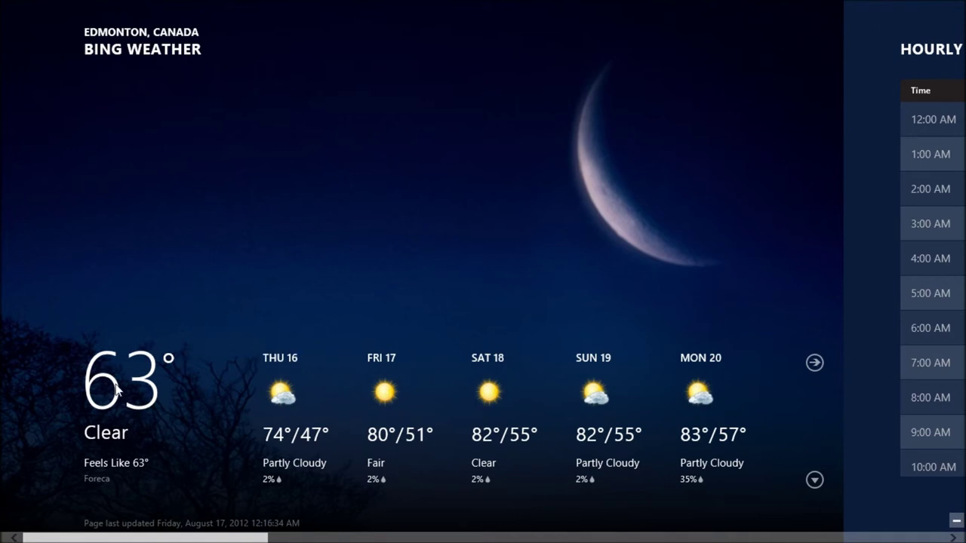
Step: Switch Weather to Celsius and scroll through Edmonton's forecast page
{"action": "right_click", "coordinate": [560, 267]}
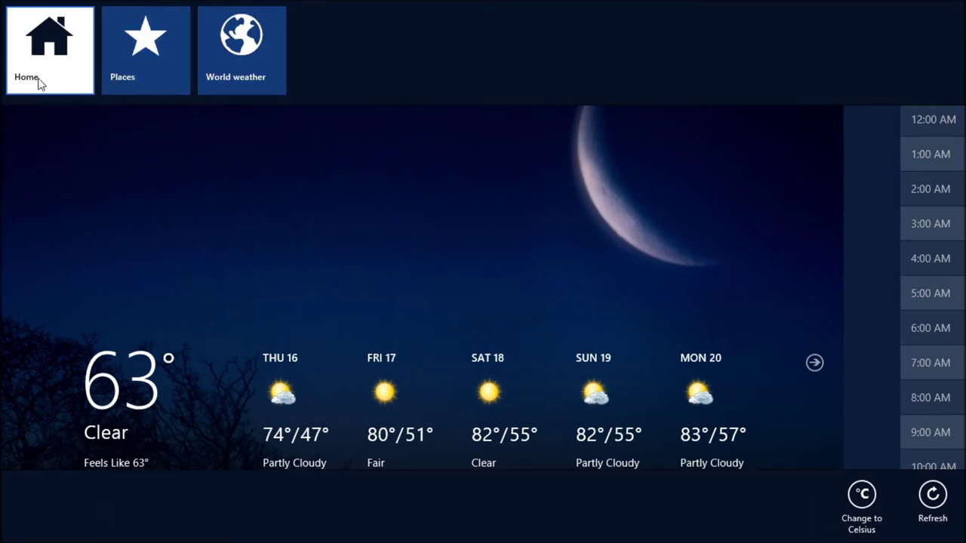
{"action": "left_click", "coordinate": [867, 498]}
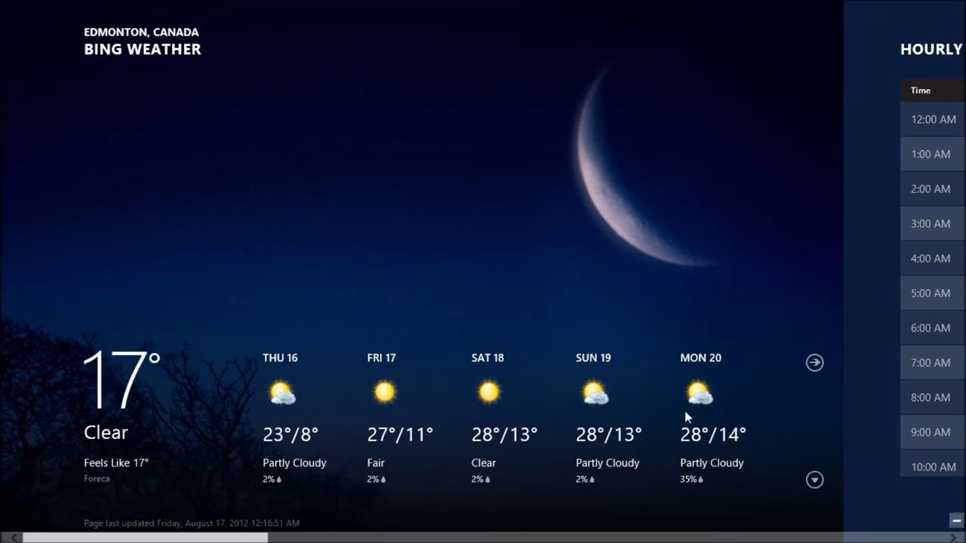
{"action": "scroll", "coordinate": [641, 427], "scroll_direction": "down", "scroll_amount": 5}
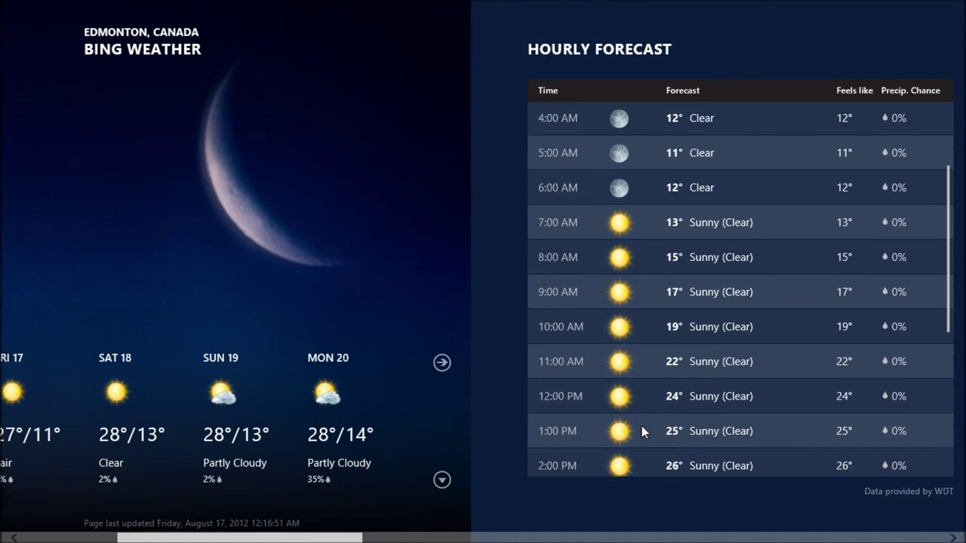
{"action": "scroll", "coordinate": [292, 408], "scroll_direction": "up", "scroll_amount": 5}
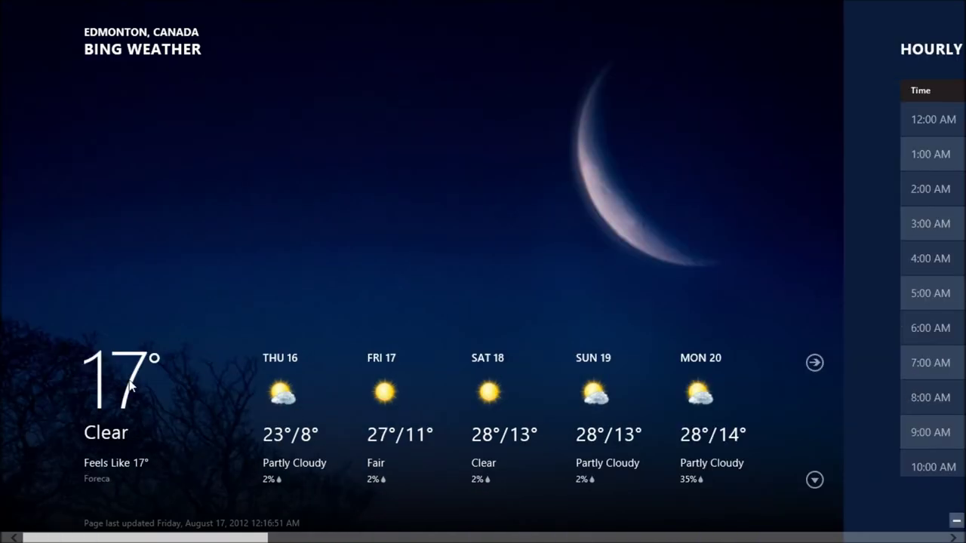
{"action": "scroll", "coordinate": [190, 392], "scroll_direction": "down", "scroll_amount": 5}
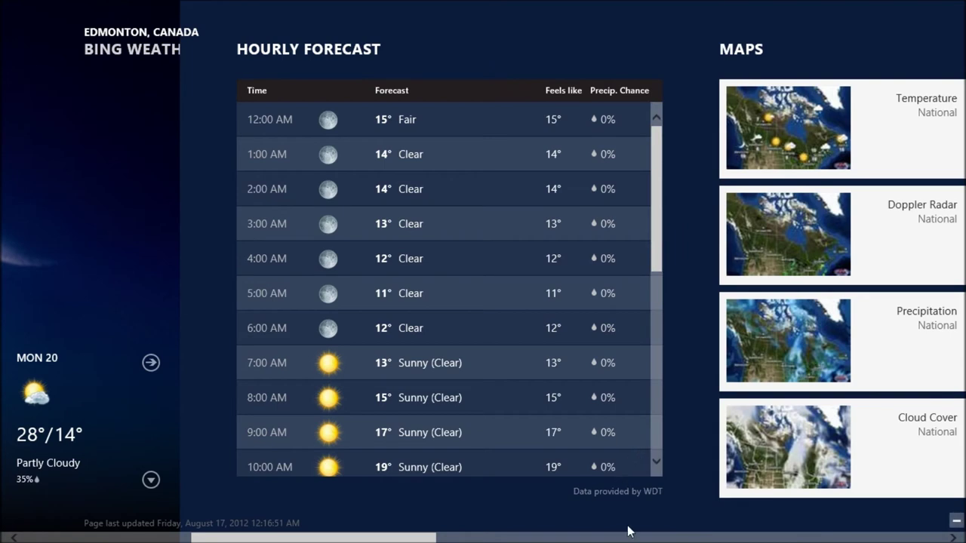
{"action": "scroll", "coordinate": [647, 512], "scroll_direction": "down", "scroll_amount": 10}
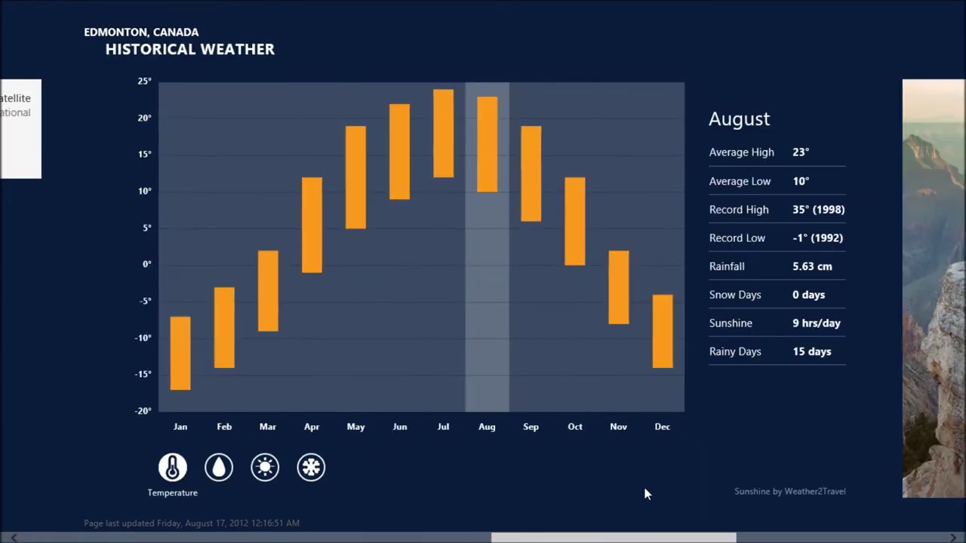
{"action": "scroll", "coordinate": [644, 488], "scroll_direction": "up", "scroll_amount": 8}
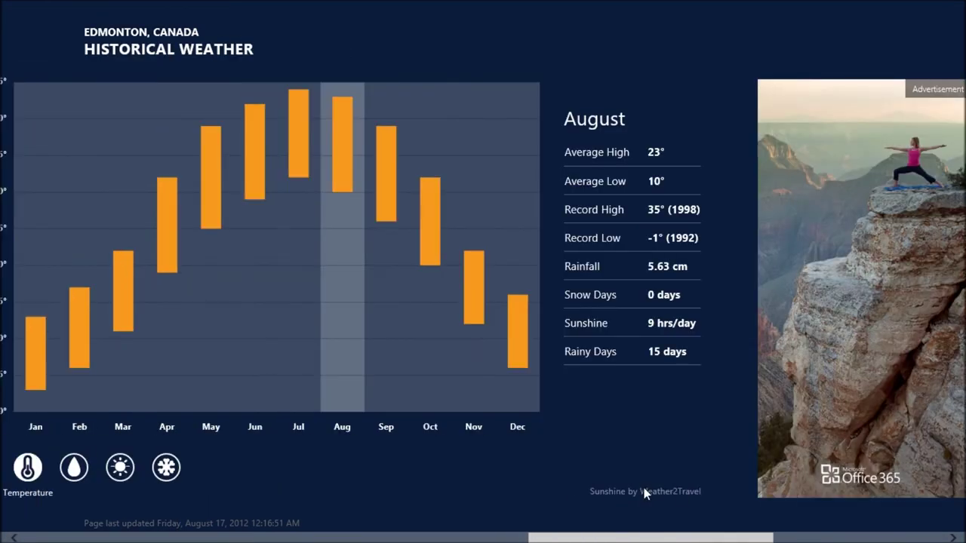
{"action": "scroll", "coordinate": [643, 489], "scroll_direction": "up", "scroll_amount": 8}
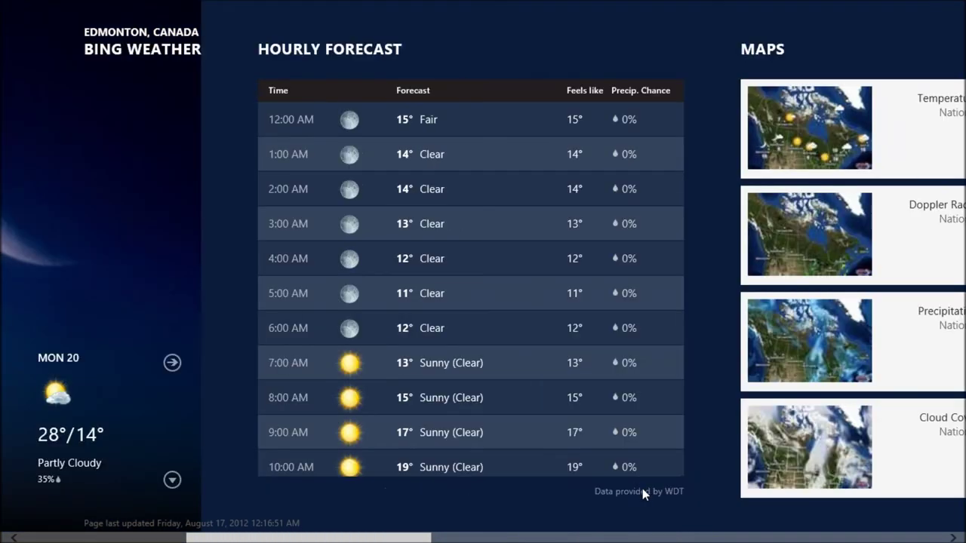
{"action": "scroll", "coordinate": [642, 489], "scroll_direction": "up", "scroll_amount": 5}
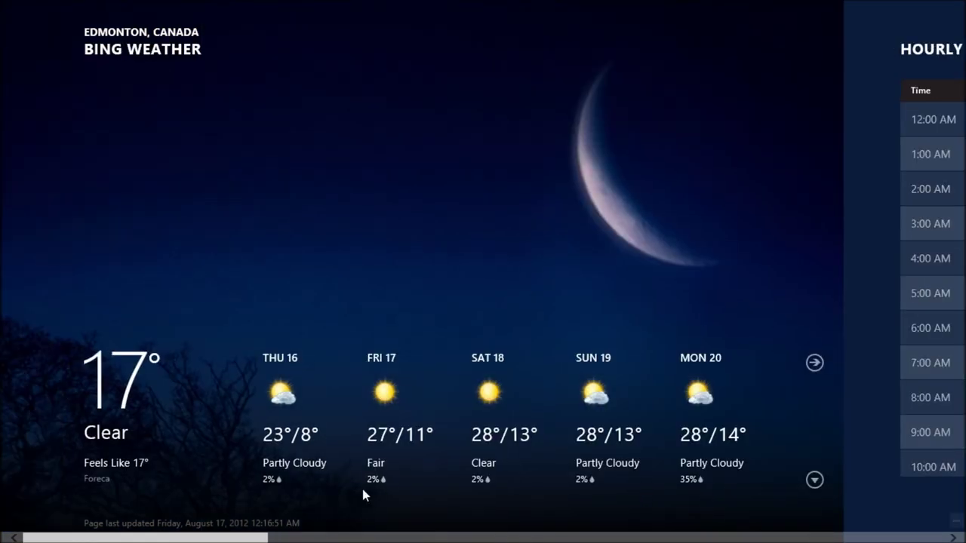
Step: Expand Edmonton's forecast to show wind, humidity and other providers' temperatures
{"action": "right_click", "coordinate": [257, 324]}
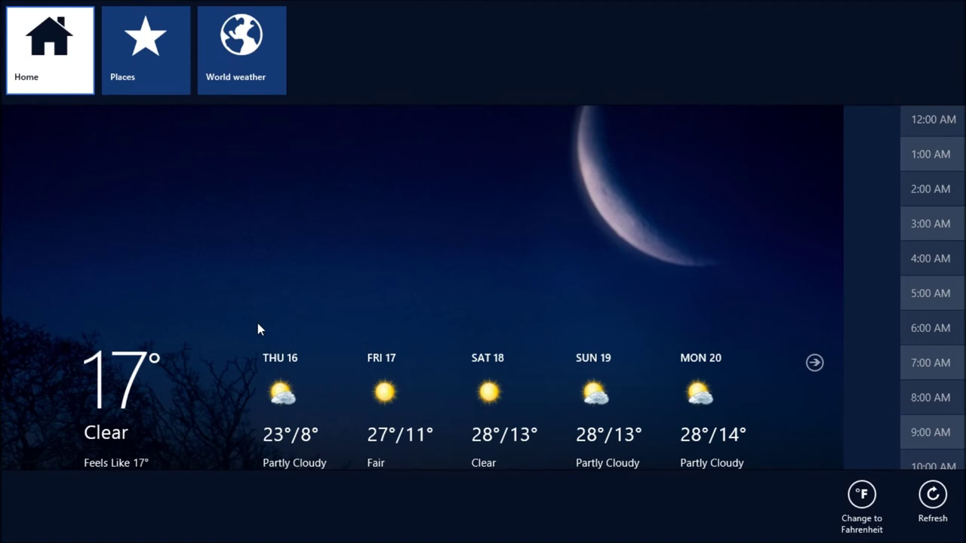
{"action": "left_click", "coordinate": [468, 364]}
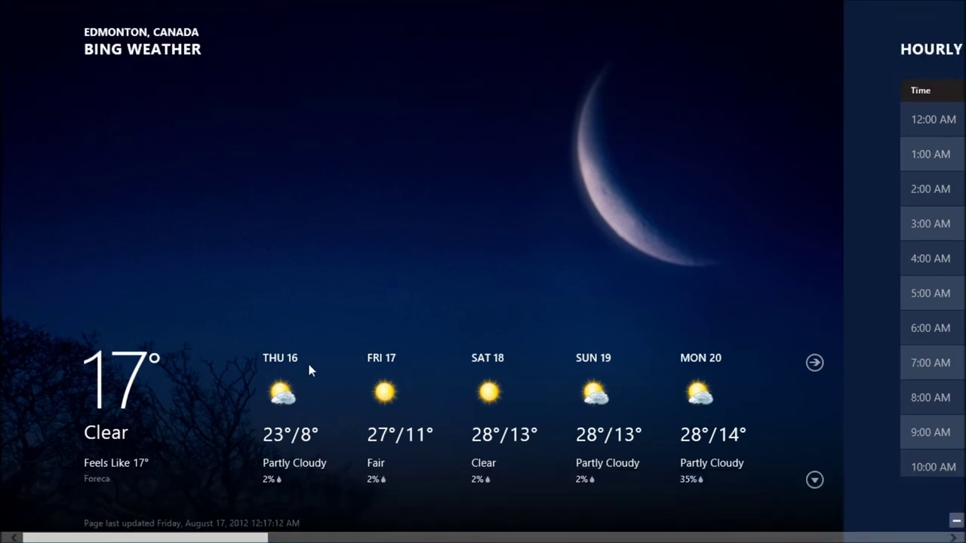
{"action": "left_click", "coordinate": [815, 487]}
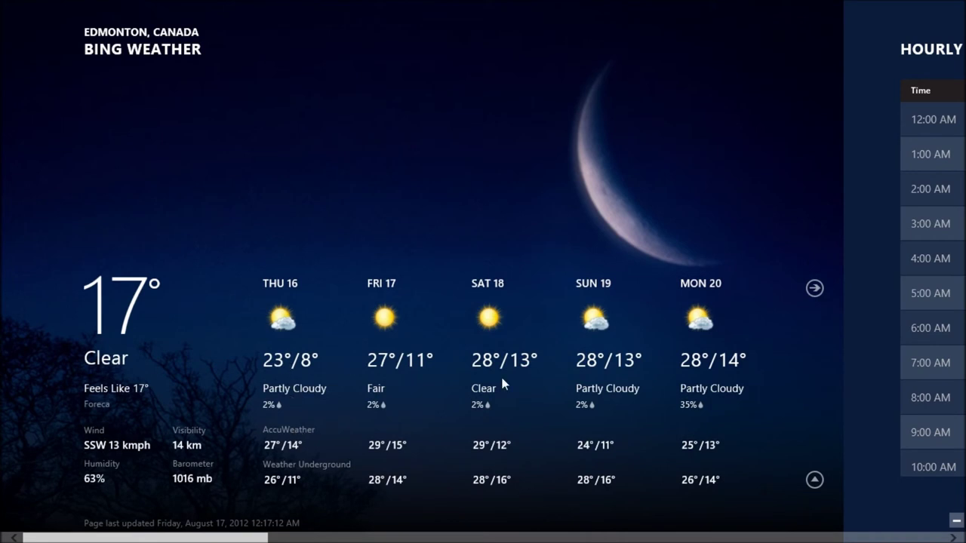
{"action": "right_click", "coordinate": [388, 2]}
Step: View the world weather map and Places, cancel adding a location, and reopen Edmonton's forecast
{"action": "left_click", "coordinate": [262, 47]}
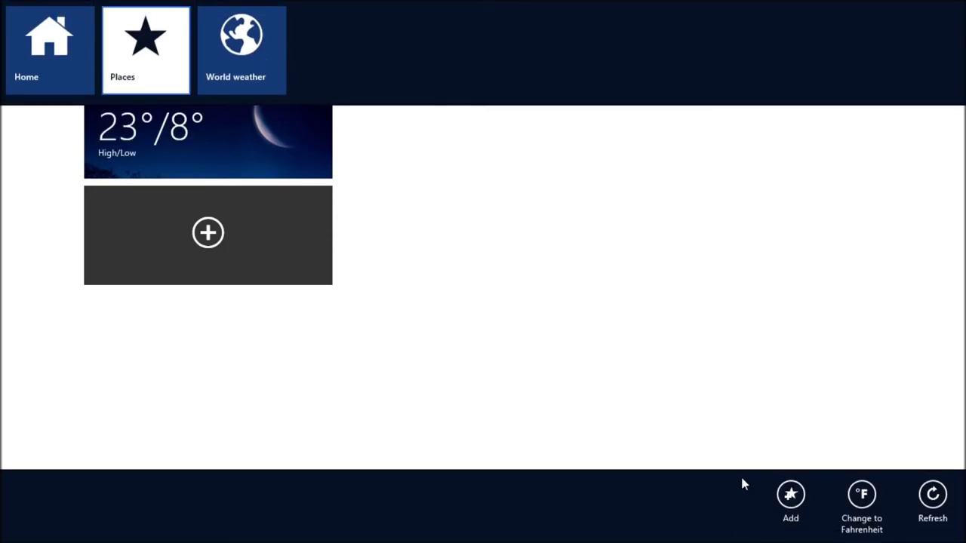
{"action": "left_click", "coordinate": [792, 500]}
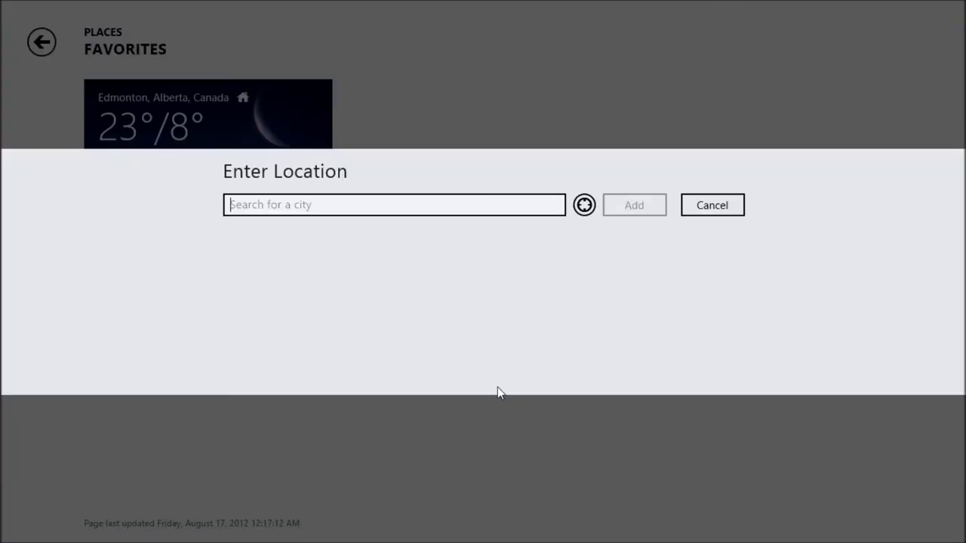
{"action": "left_click", "coordinate": [720, 208]}
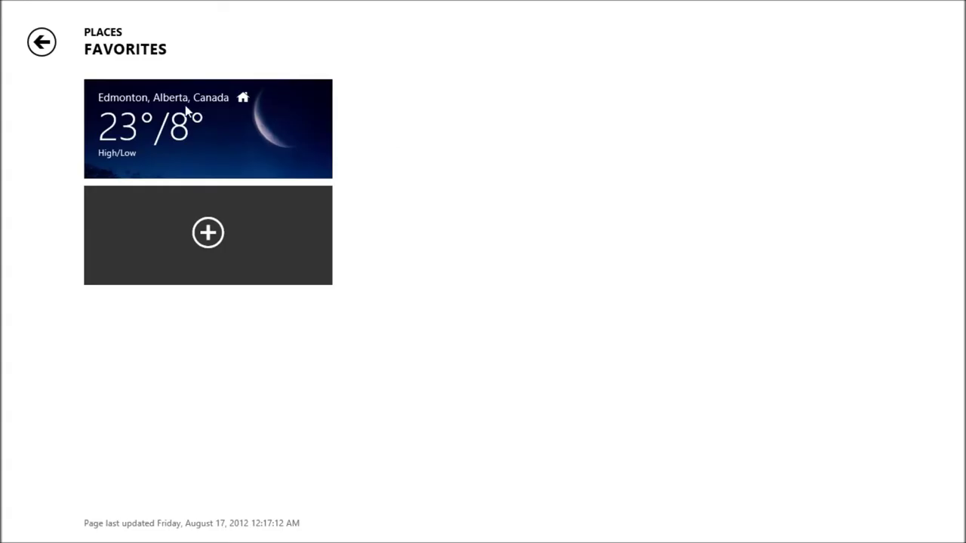
{"action": "left_click", "coordinate": [222, 119]}
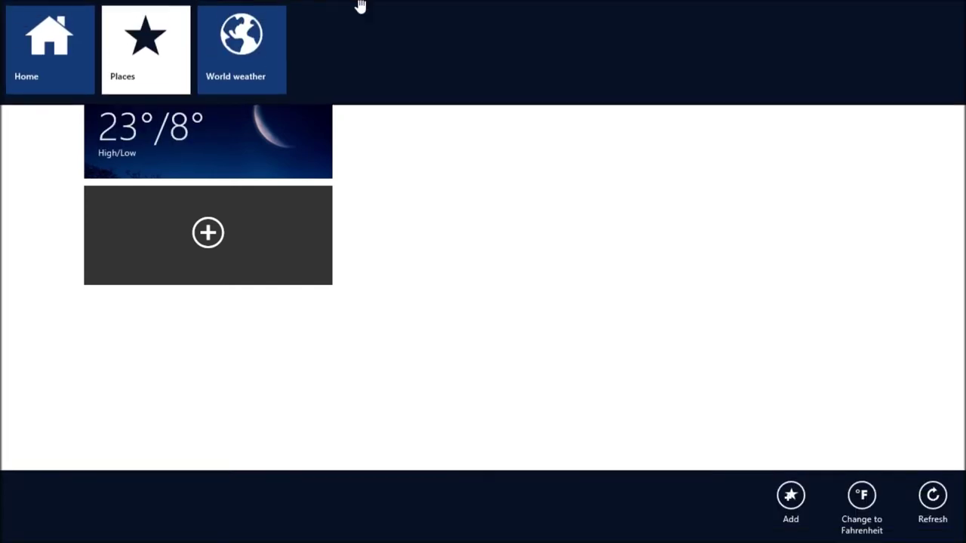
{"action": "left_click", "coordinate": [49, 47]}
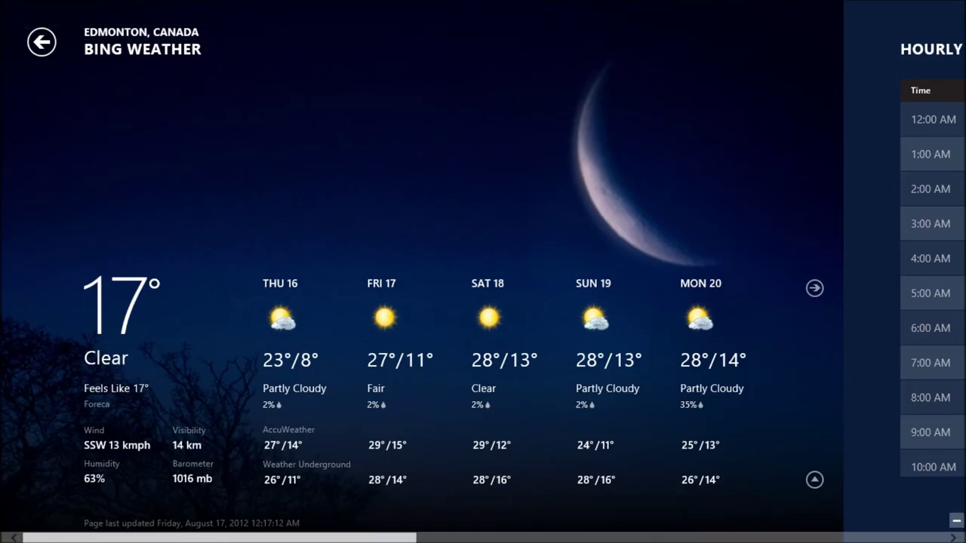
Step: Zoom out to the forecast section overview, then go back to the World Weather map
{"action": "left_click", "coordinate": [956, 522]}
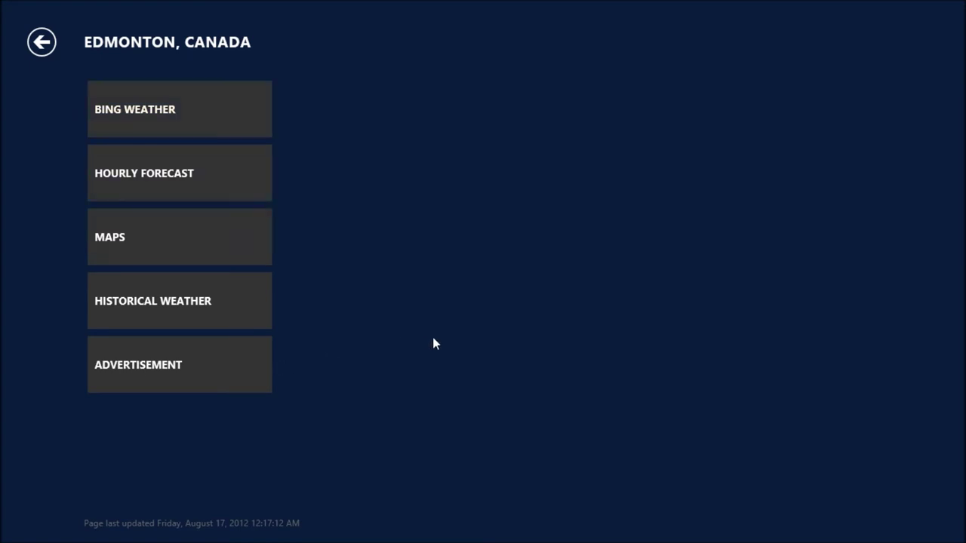
{"action": "left_click", "coordinate": [41, 42]}
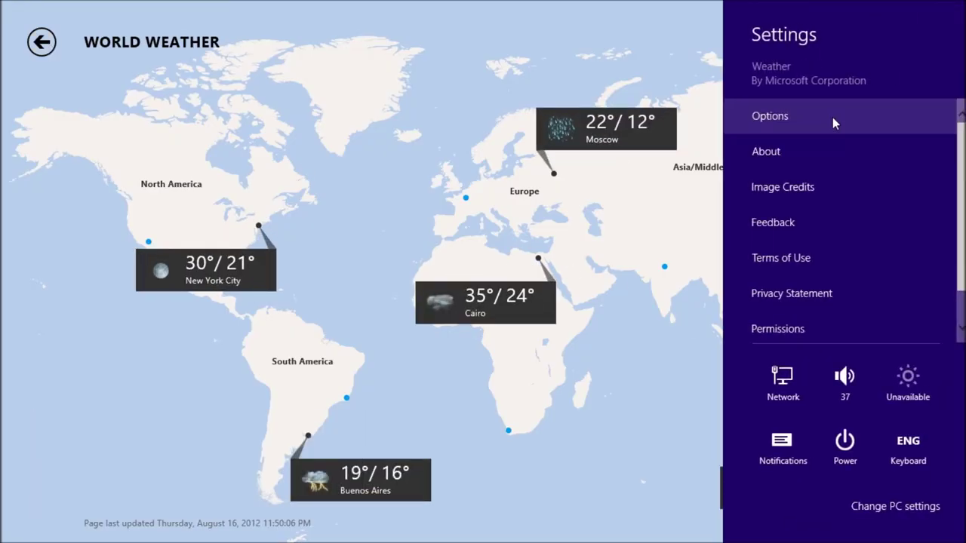
Step: Browse Weather's Options and About, then turn on lock screen status in Permissions
{"action": "left_click", "coordinate": [832, 117]}
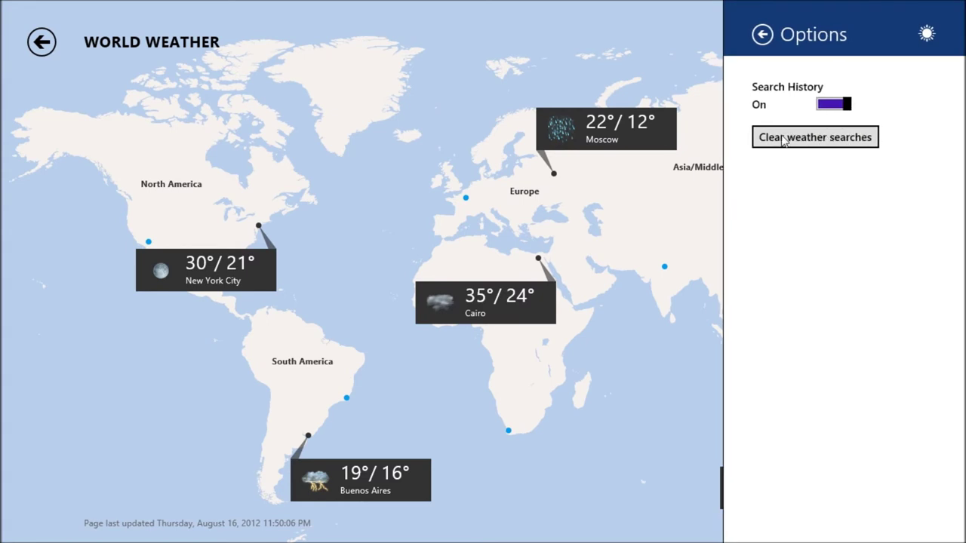
{"action": "left_click", "coordinate": [759, 42]}
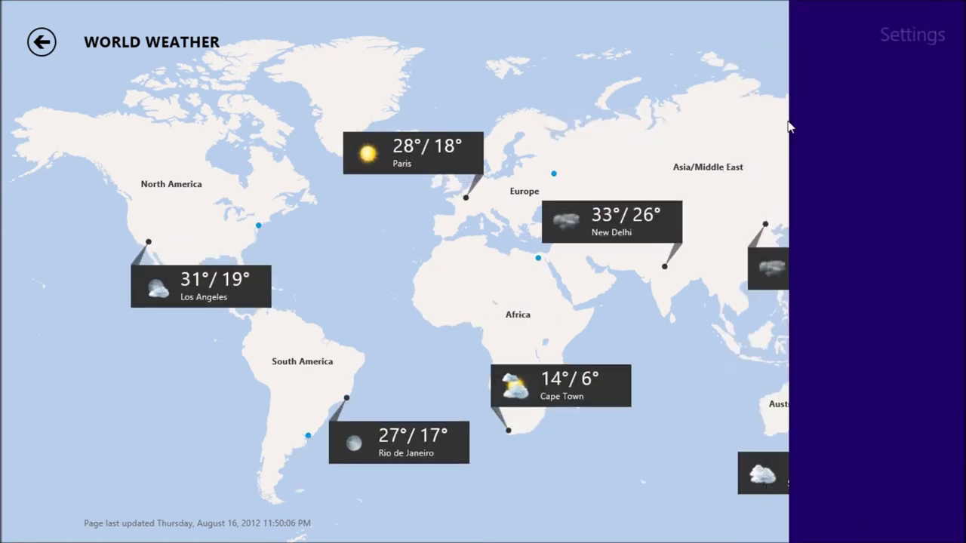
{"action": "left_click", "coordinate": [817, 150]}
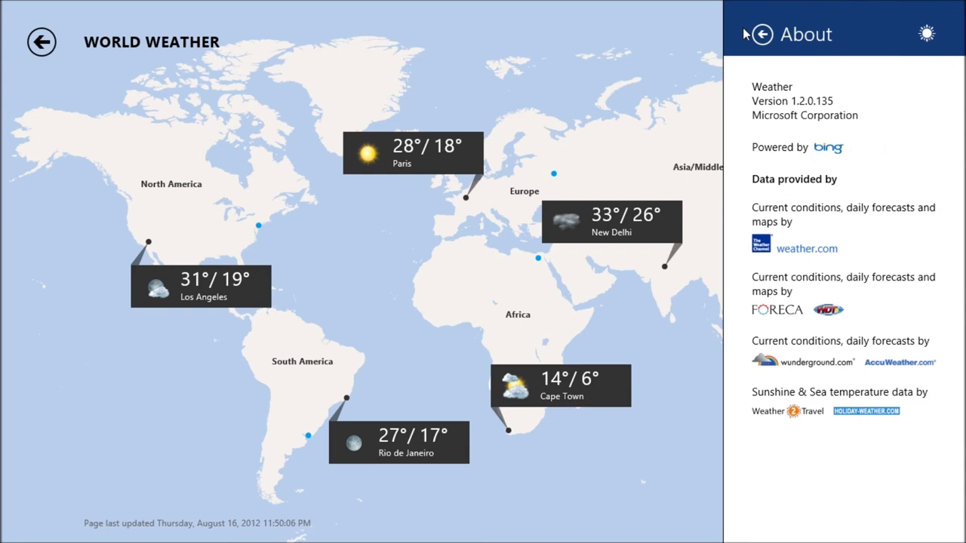
{"action": "left_click", "coordinate": [761, 34]}
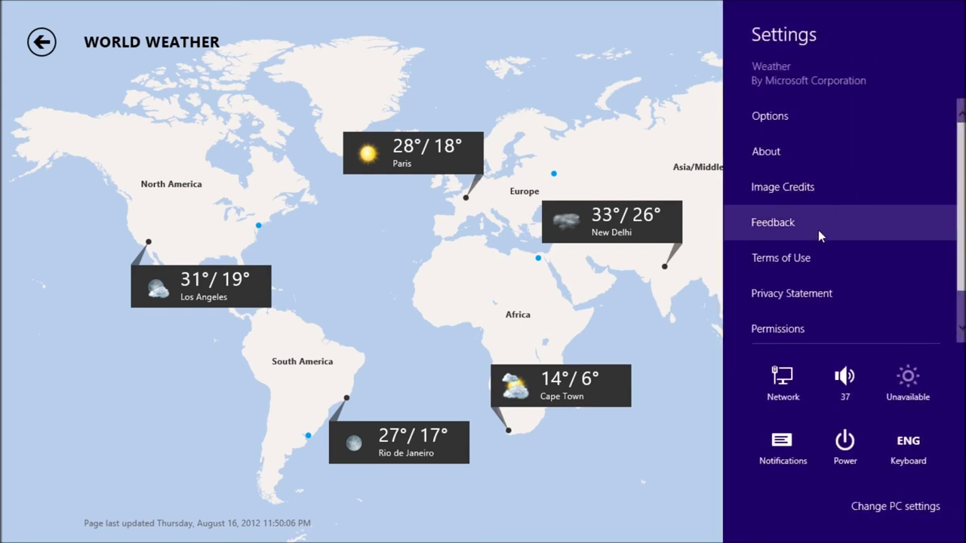
{"action": "scroll", "coordinate": [809, 291], "scroll_direction": "down", "scroll_amount": 1}
{"action": "left_click", "coordinate": [809, 291]}
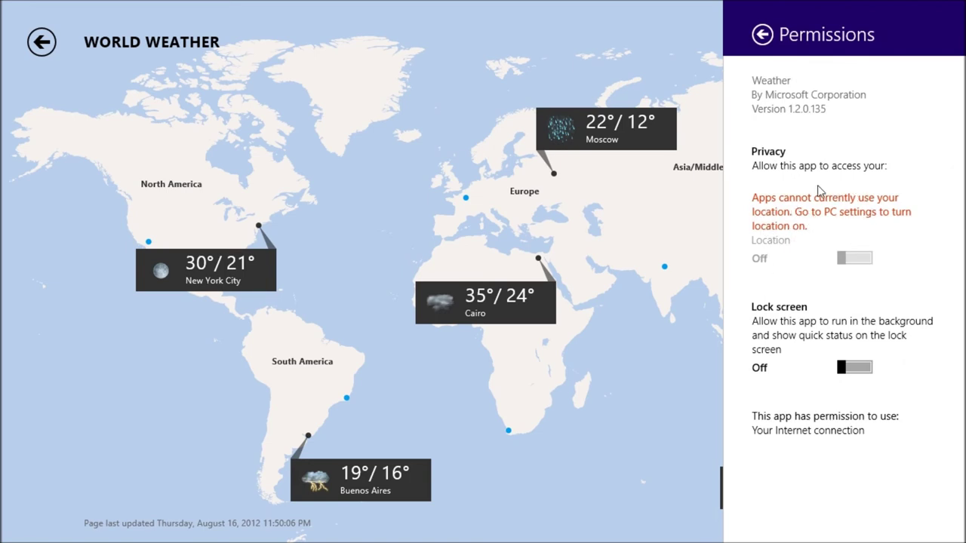
{"action": "left_click", "coordinate": [846, 377]}
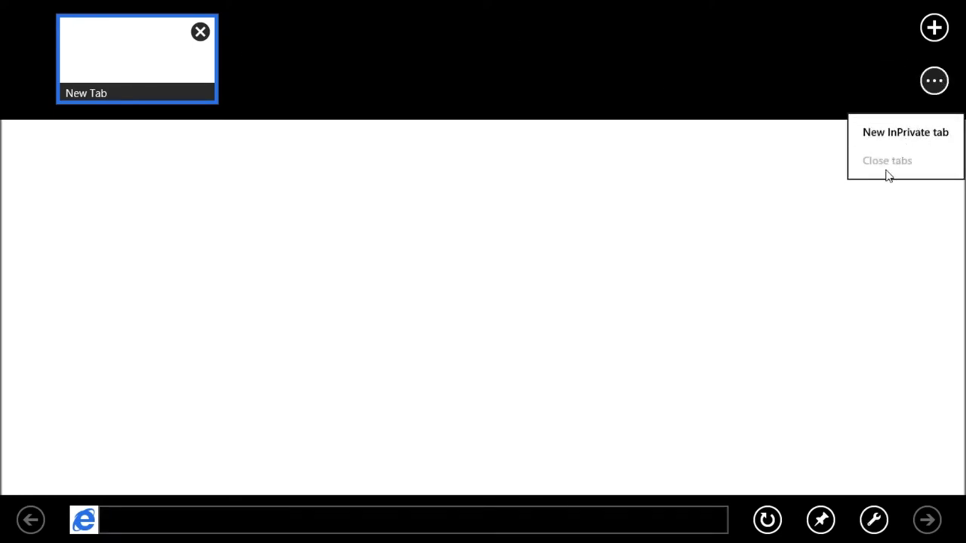
Step: Dismiss the extra tab options and open a new Internet Explorer tab
{"action": "left_click", "coordinate": [934, 27]}
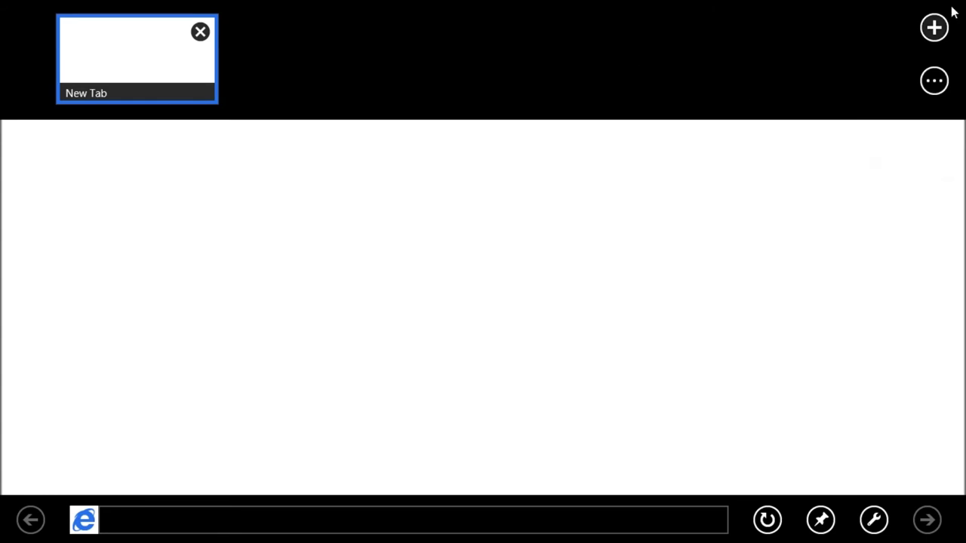
{"action": "left_click", "coordinate": [935, 27]}
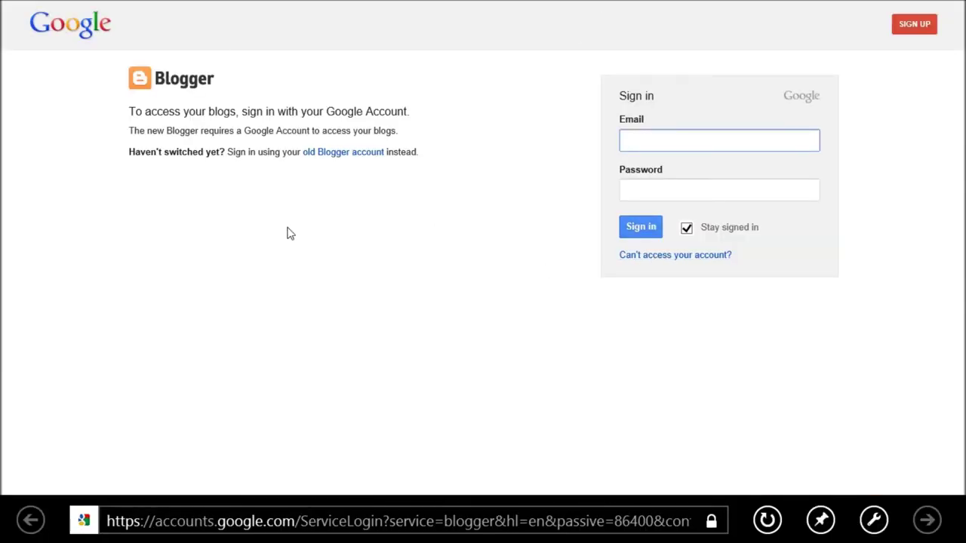
Step: Bring up the tab bar and close the Blogger sign-in tab with Ctrl+W
{"action": "right_click", "coordinate": [438, 5]}
{"action": "left_click", "coordinate": [394, 443]}
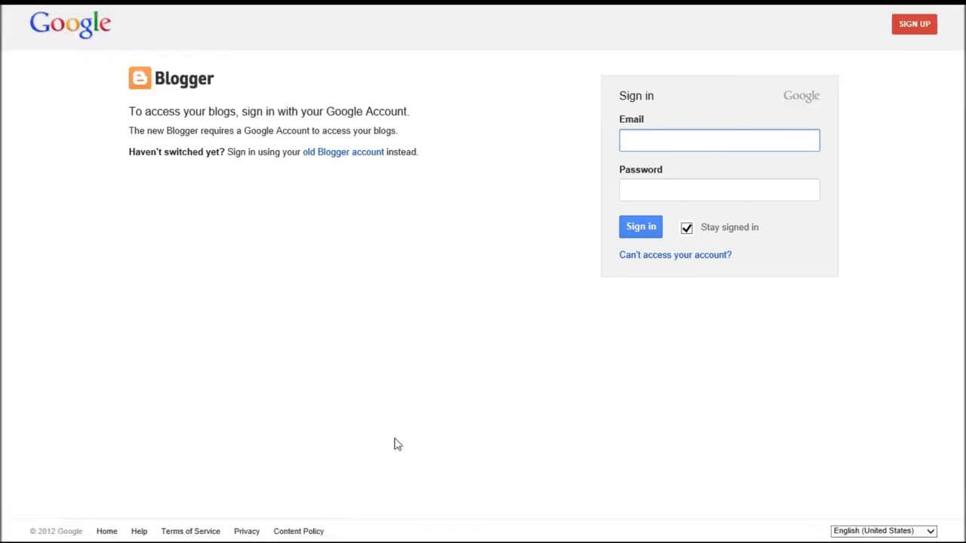
{"action": "right_click", "coordinate": [360, 389]}
{"action": "key", "text": "ctrl+w"}
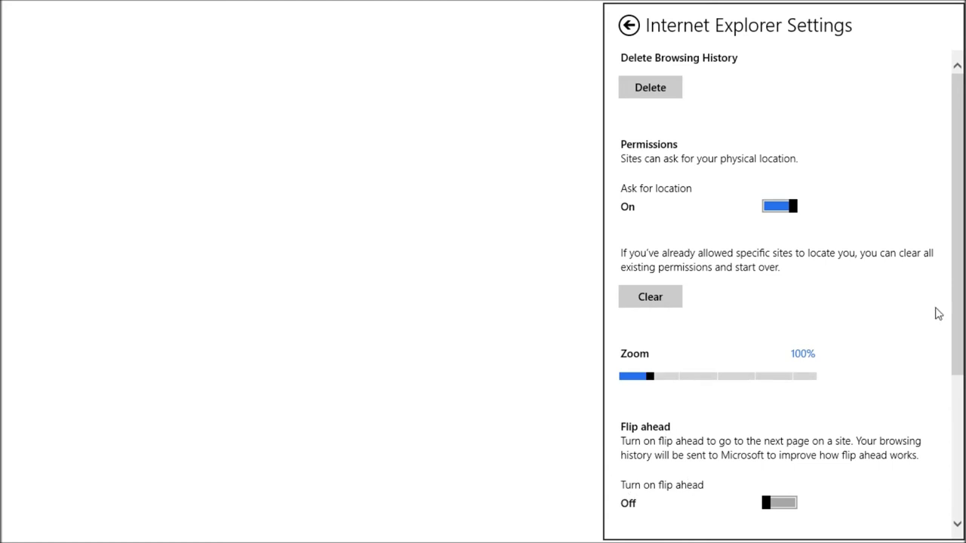
{"action": "scroll", "coordinate": [944, 317], "scroll_direction": "down", "scroll_amount": 5}
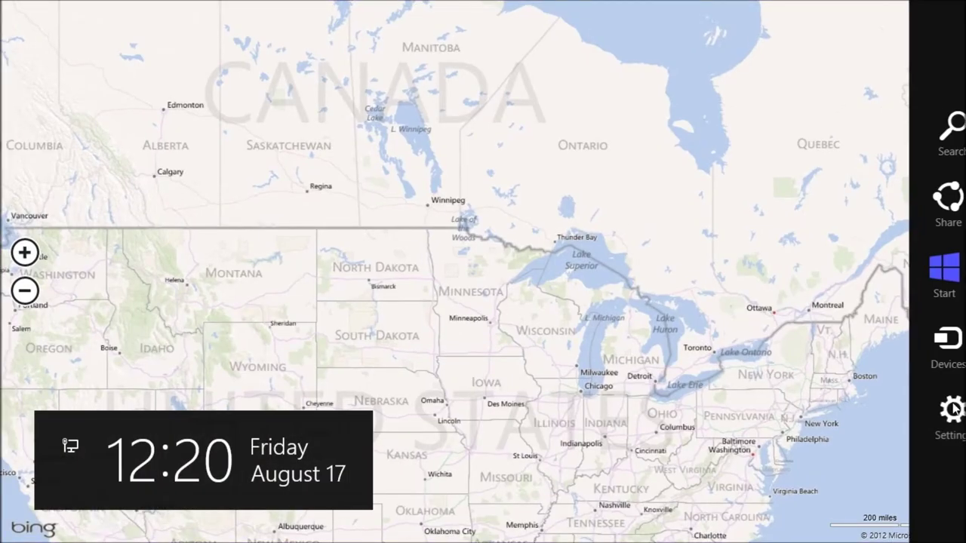
{"action": "left_click", "coordinate": [938, 419]}
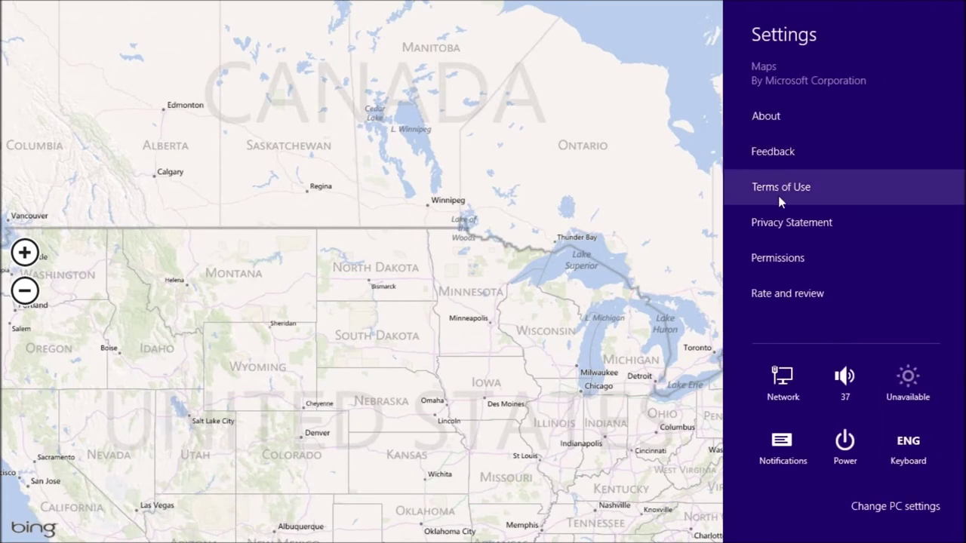
{"action": "left_click", "coordinate": [773, 257]}
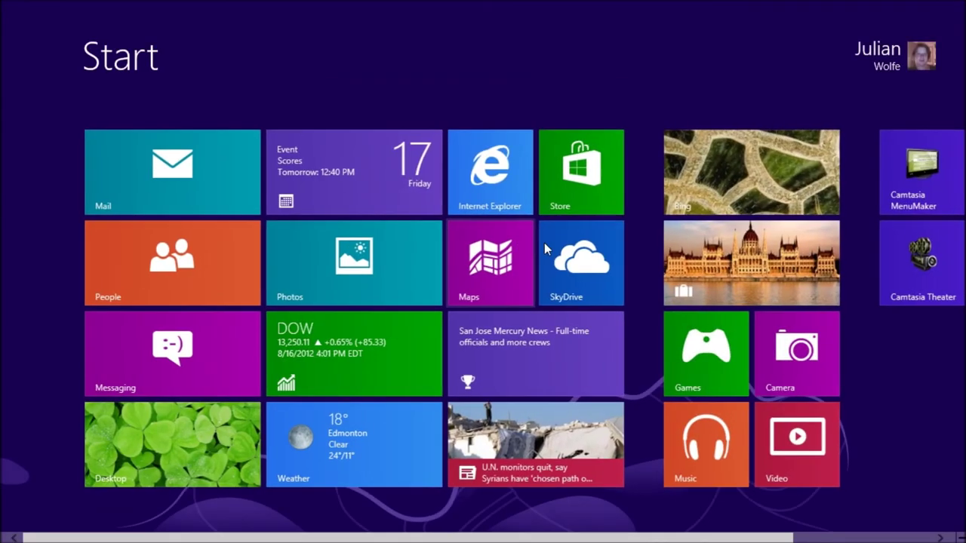
Step: Select and deselect the SkyDrive tile, then scroll back to the Sports Top Story
{"action": "right_click", "coordinate": [595, 274]}
{"action": "right_click", "coordinate": [595, 274]}
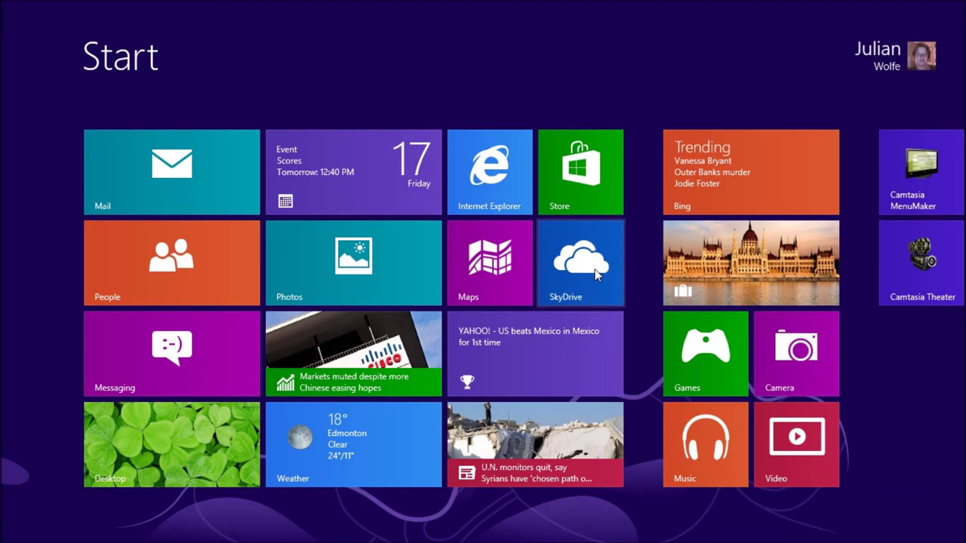
{"action": "scroll", "coordinate": [595, 274], "scroll_direction": "down", "scroll_amount": 2}
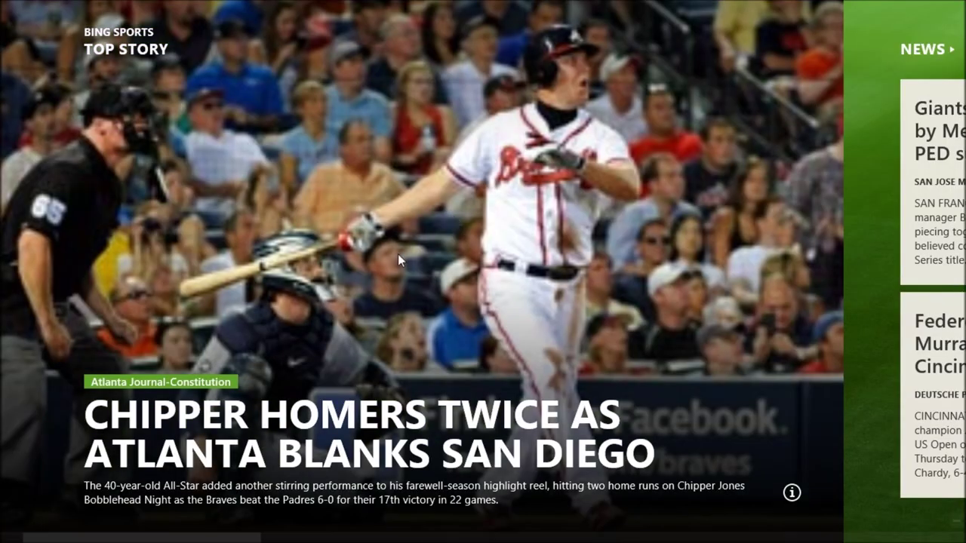
{"action": "scroll", "coordinate": [393, 256], "scroll_direction": "down", "scroll_amount": 10}
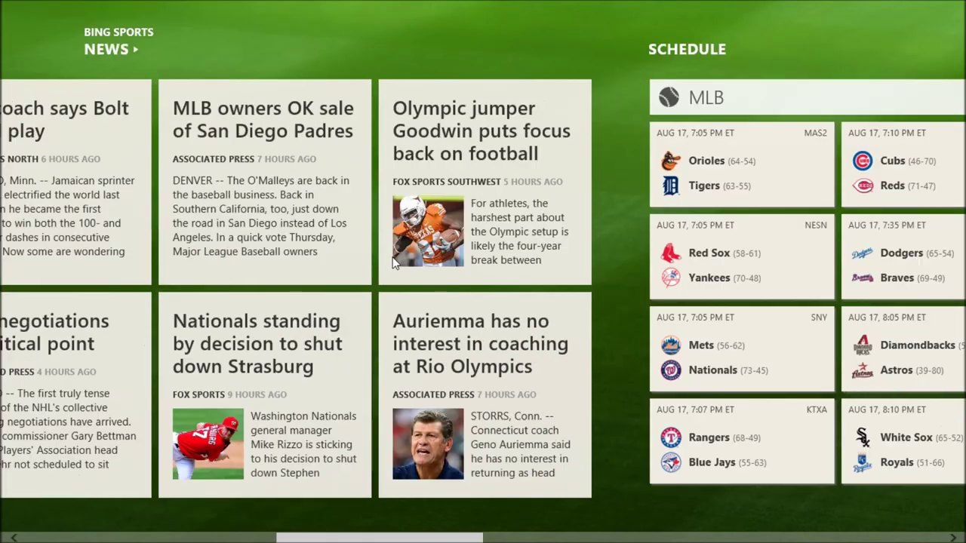
{"action": "scroll", "coordinate": [15, 190], "scroll_direction": "up", "scroll_amount": 1}
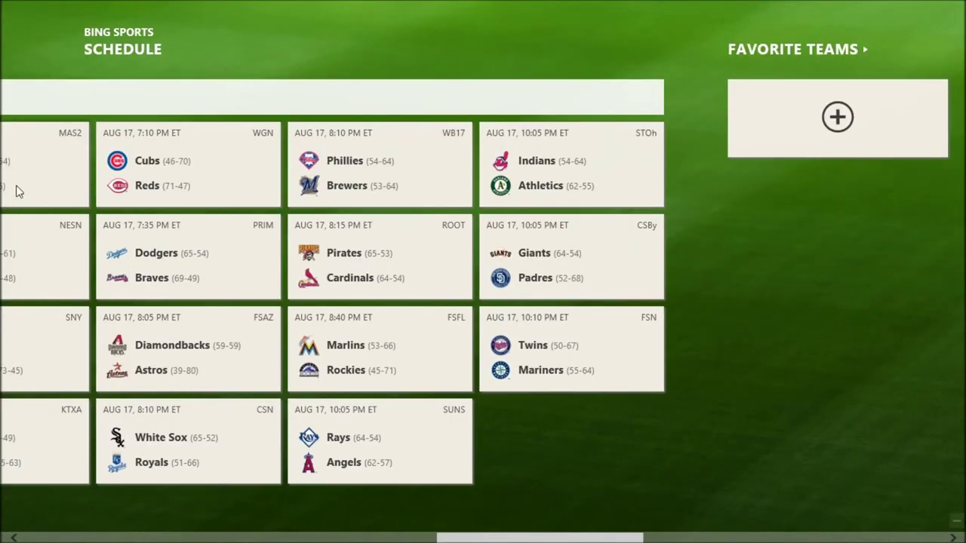
{"action": "scroll", "coordinate": [292, 264], "scroll_direction": "down", "scroll_amount": 5}
{"action": "scroll", "coordinate": [291, 261], "scroll_direction": "down", "scroll_amount": 3}
{"action": "scroll", "coordinate": [291, 262], "scroll_direction": "up", "scroll_amount": 8}
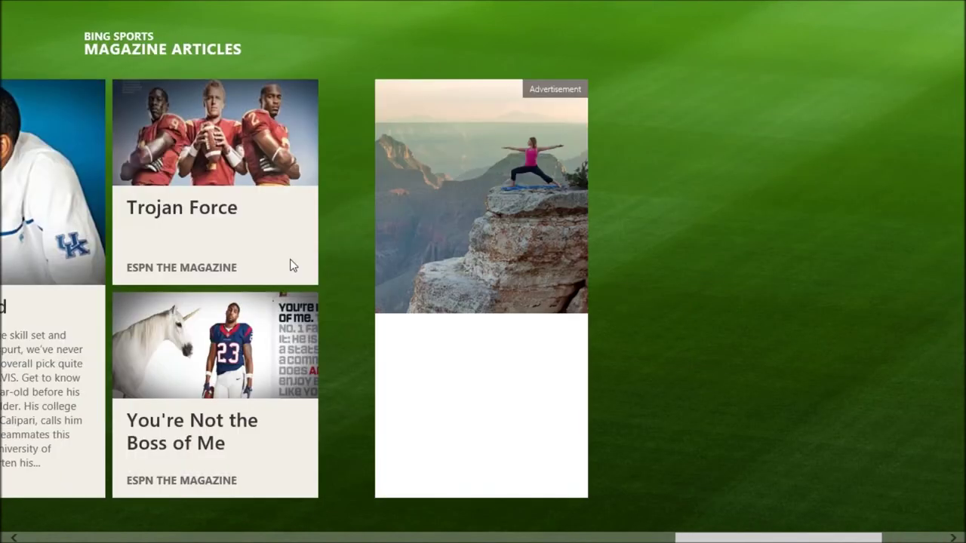
{"action": "scroll", "coordinate": [290, 259], "scroll_direction": "up", "scroll_amount": 5}
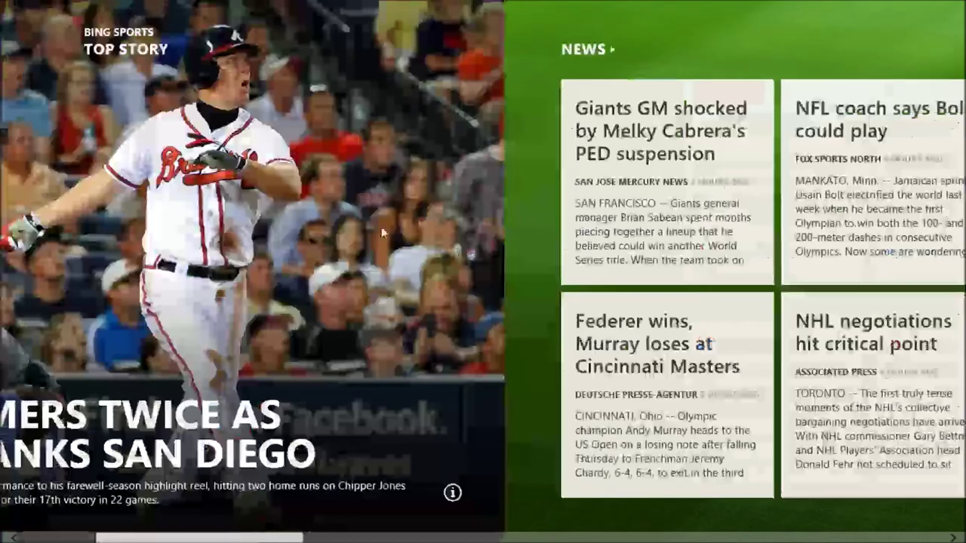
Step: Read the Giants GM suspension article, close Sports, and launch News
{"action": "left_click", "coordinate": [594, 167]}
{"action": "scroll", "coordinate": [266, 269], "scroll_direction": "down", "scroll_amount": 6}
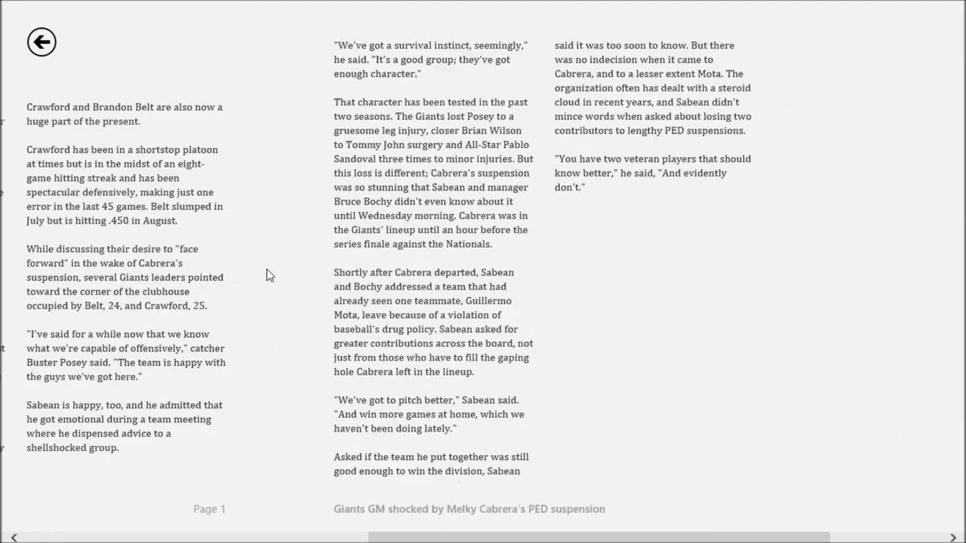
{"action": "scroll", "coordinate": [266, 269], "scroll_direction": "up", "scroll_amount": 8}
{"action": "left_click_drag", "start_coordinate": [545, 6], "coordinate": [548, 533]}
{"action": "left_click", "coordinate": [537, 456]}
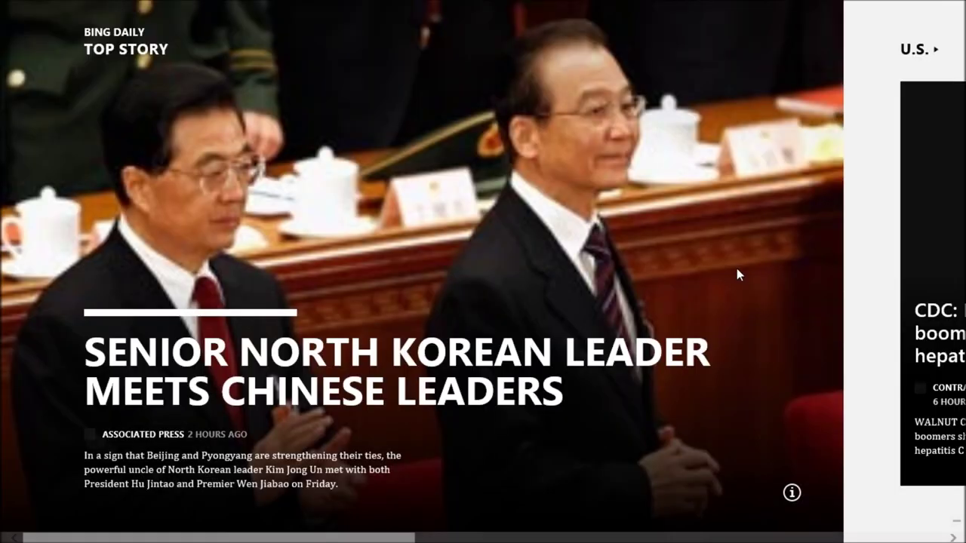
Step: Go to the My News page and start adding a section, then cancel it
{"action": "right_click", "coordinate": [764, 264]}
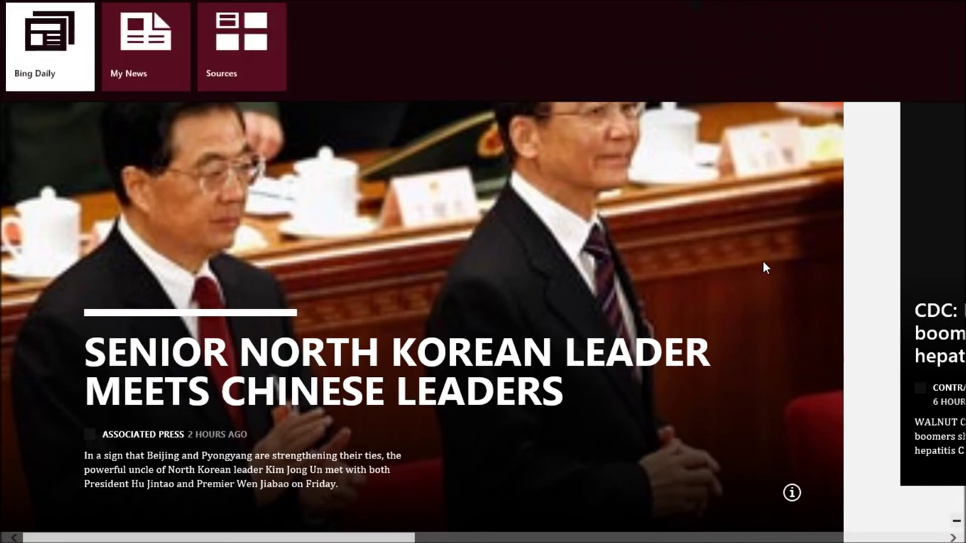
{"action": "left_click", "coordinate": [184, 76]}
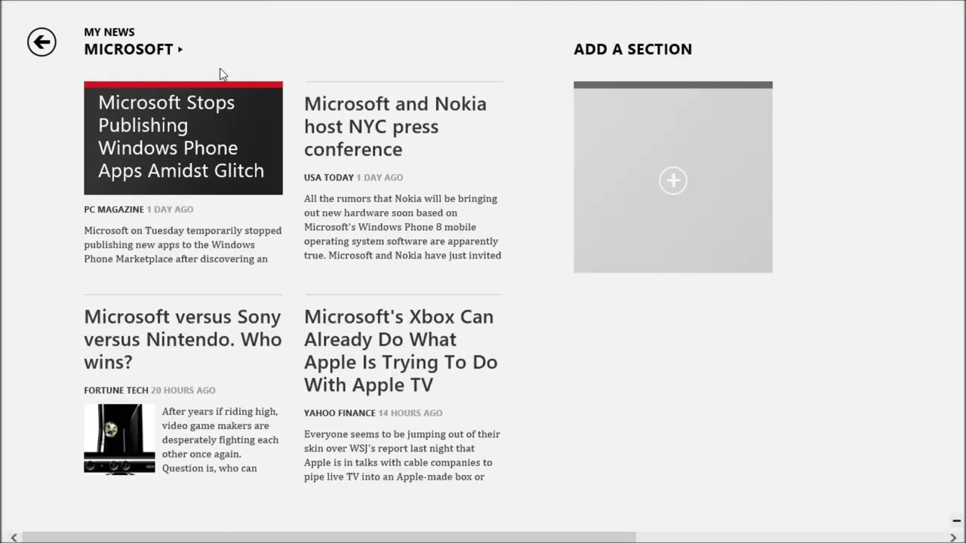
{"action": "left_click", "coordinate": [657, 143]}
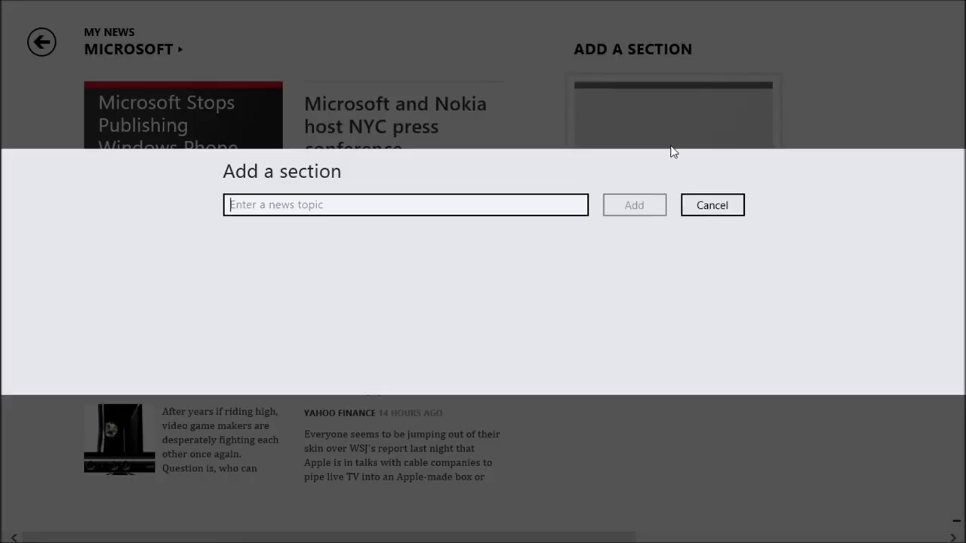
{"action": "left_click", "coordinate": [715, 213]}
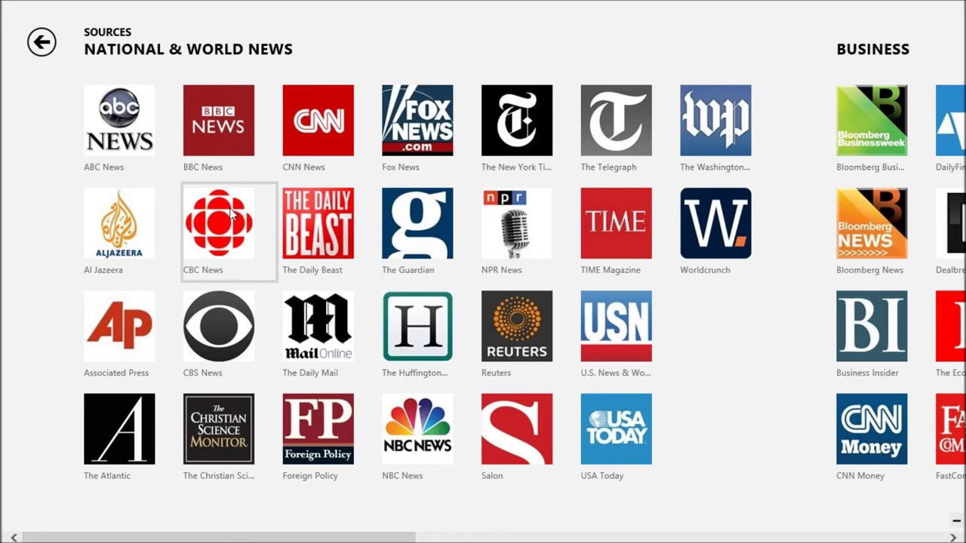
Step: Scroll through the catalogue of news sources, then close the News app
{"action": "scroll", "coordinate": [230, 214], "scroll_direction": "down", "scroll_amount": 10}
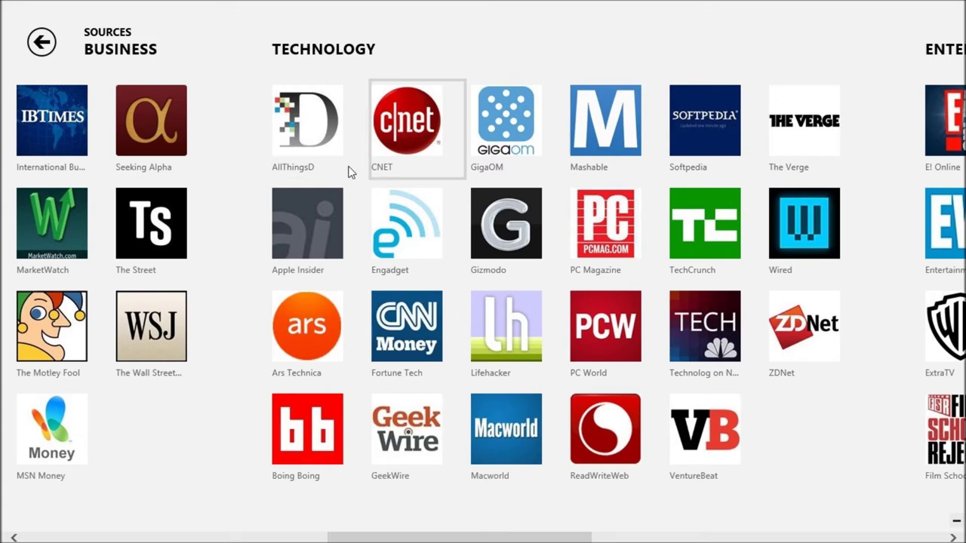
{"action": "scroll", "coordinate": [140, 174], "scroll_direction": "up", "scroll_amount": 3}
{"action": "scroll", "coordinate": [332, 237], "scroll_direction": "down", "scroll_amount": 6}
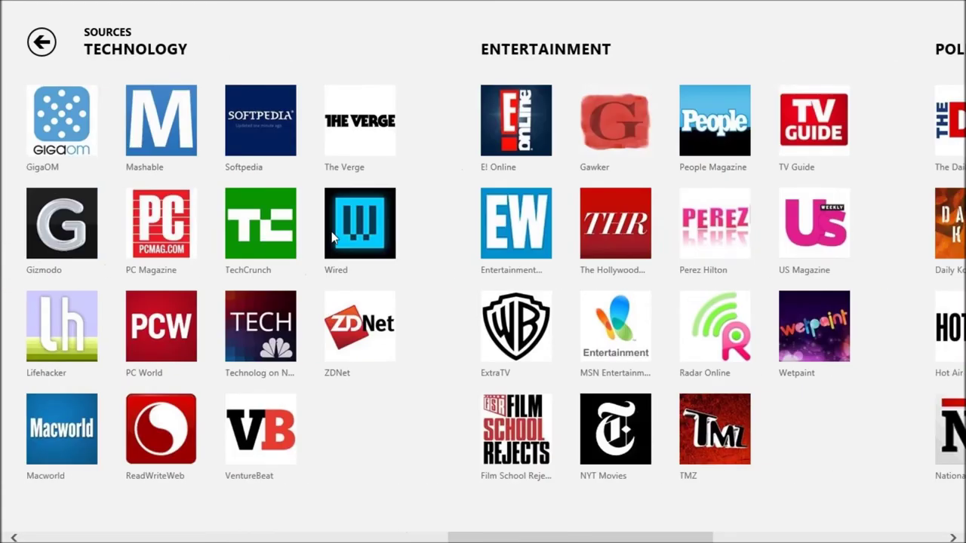
{"action": "scroll", "coordinate": [333, 237], "scroll_direction": "down", "scroll_amount": 6}
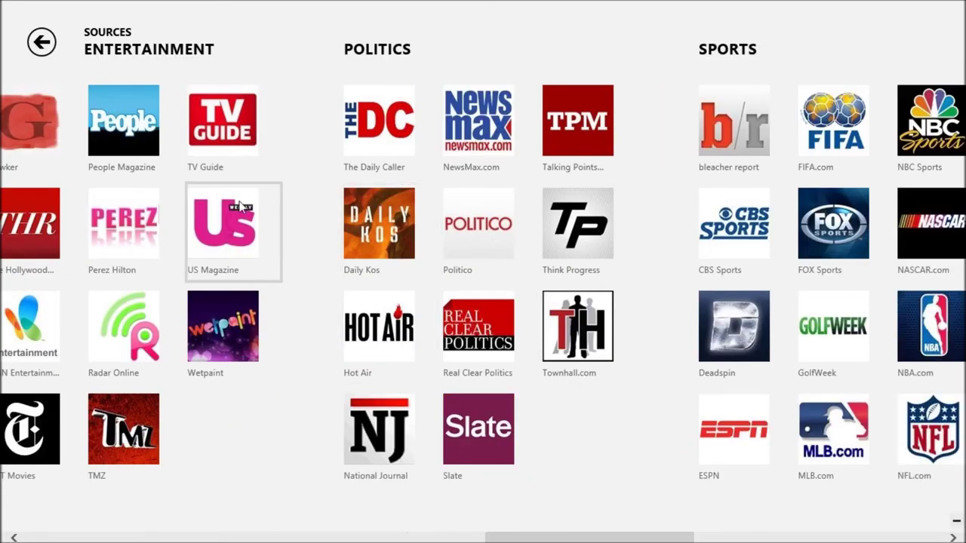
{"action": "scroll", "coordinate": [241, 208], "scroll_direction": "up", "scroll_amount": 10}
{"action": "scroll", "coordinate": [103, 304], "scroll_direction": "down", "scroll_amount": 11}
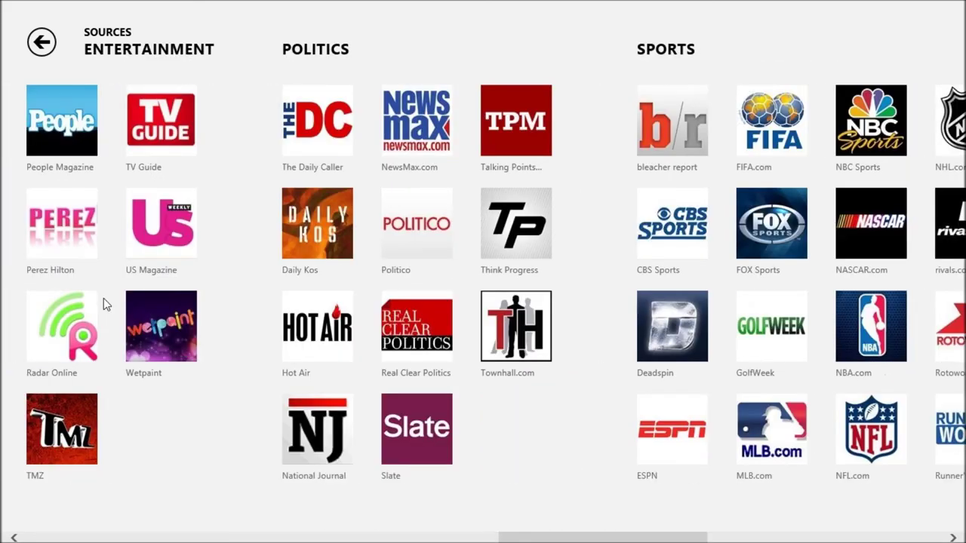
{"action": "scroll", "coordinate": [103, 298], "scroll_direction": "down", "scroll_amount": 15}
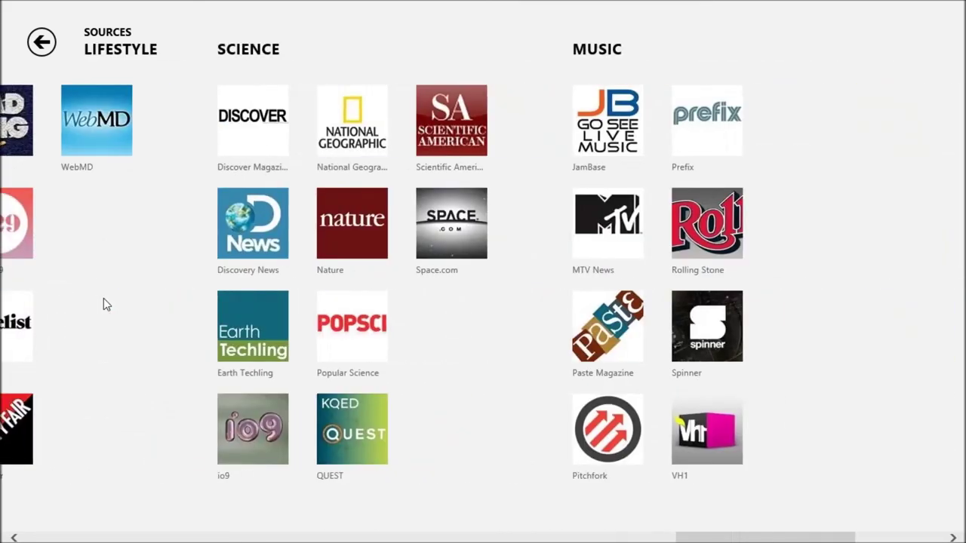
{"action": "scroll", "coordinate": [104, 299], "scroll_direction": "down", "scroll_amount": 5}
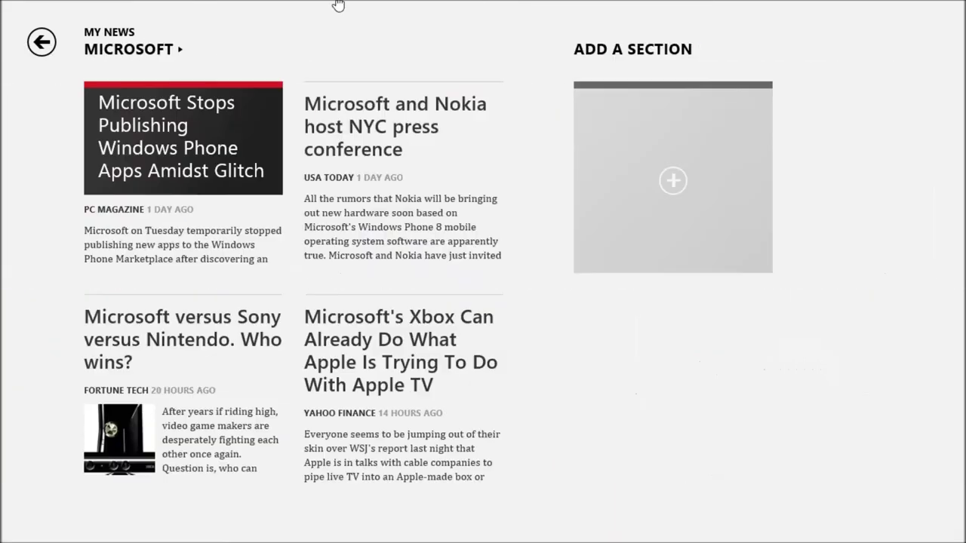
{"action": "left_click_drag", "start_coordinate": [338, 4], "coordinate": [320, 538]}
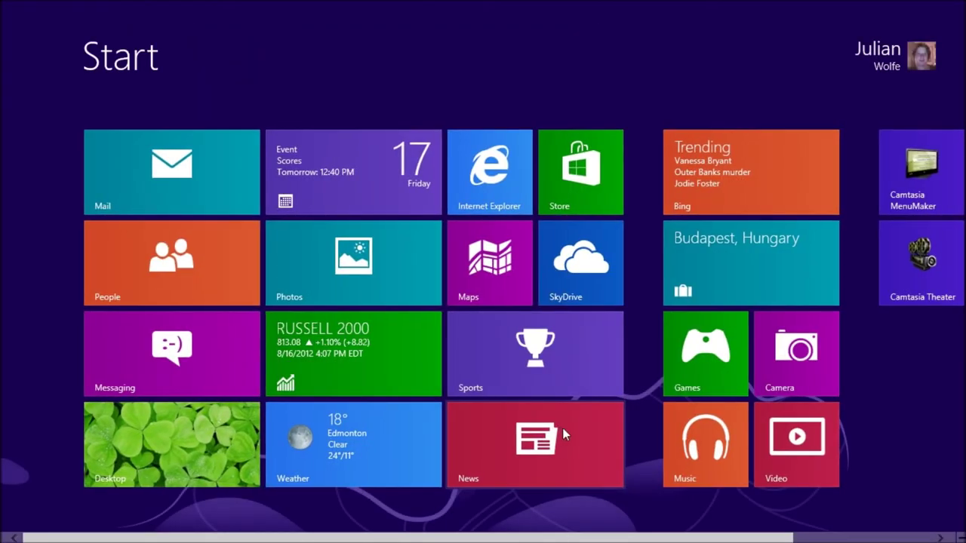
Step: Launch Bing, search for the popular 'Earthquake' suggestion, and scroll through the web results
{"action": "left_click", "coordinate": [713, 185]}
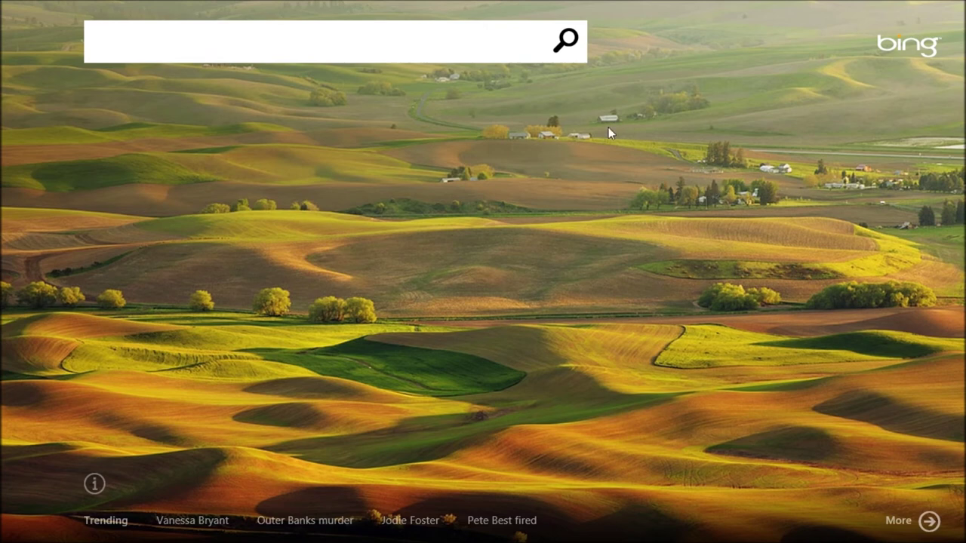
{"action": "left_click", "coordinate": [399, 51]}
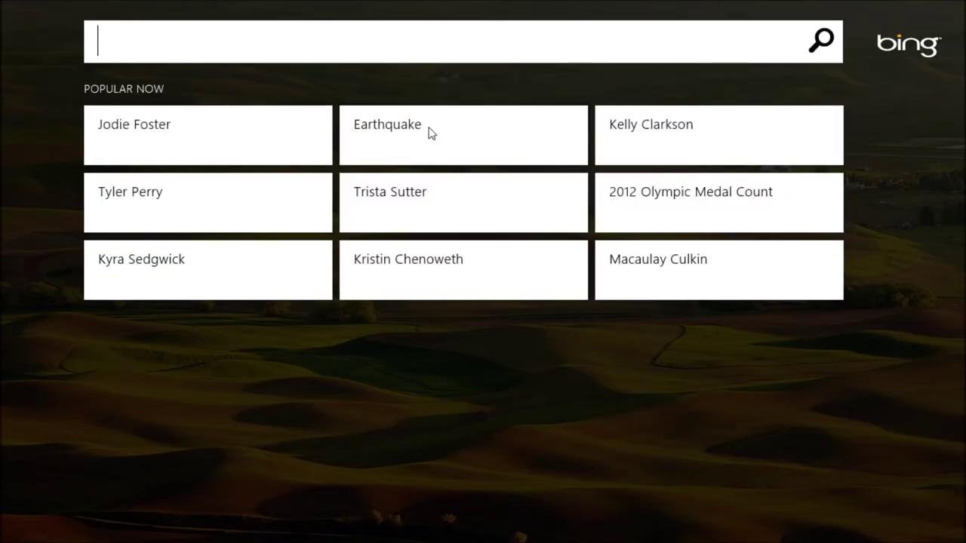
{"action": "left_click", "coordinate": [401, 134]}
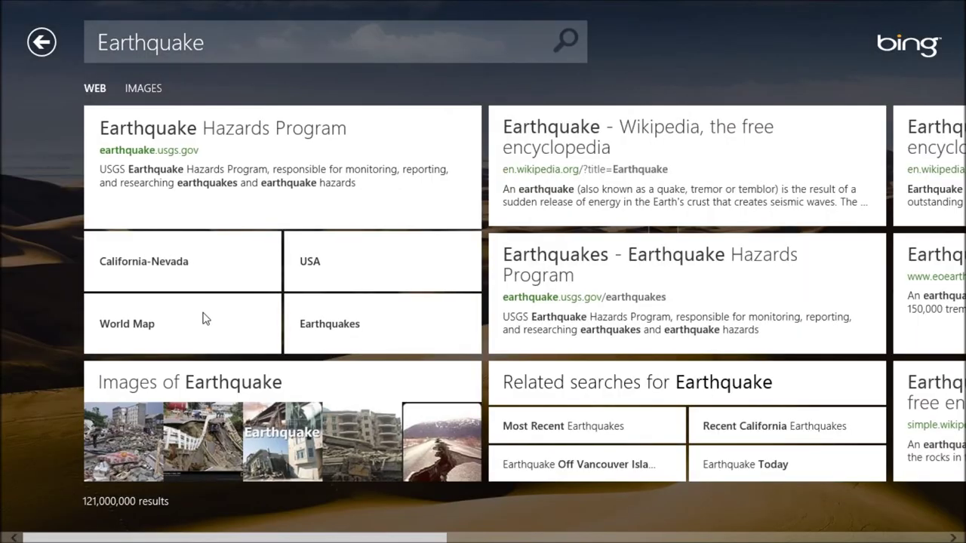
{"action": "scroll", "coordinate": [202, 318], "scroll_direction": "down", "scroll_amount": 5}
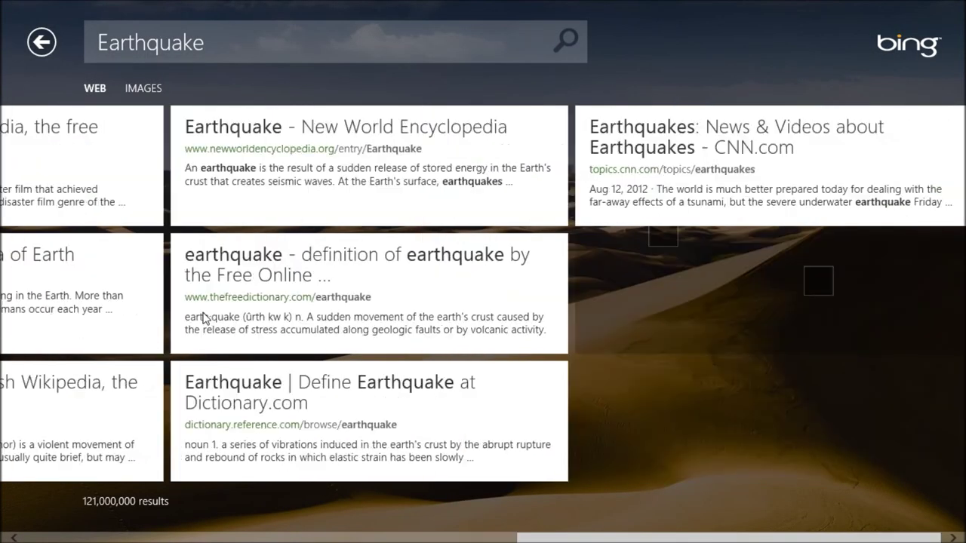
{"action": "scroll", "coordinate": [202, 318], "scroll_direction": "up", "scroll_amount": 6}
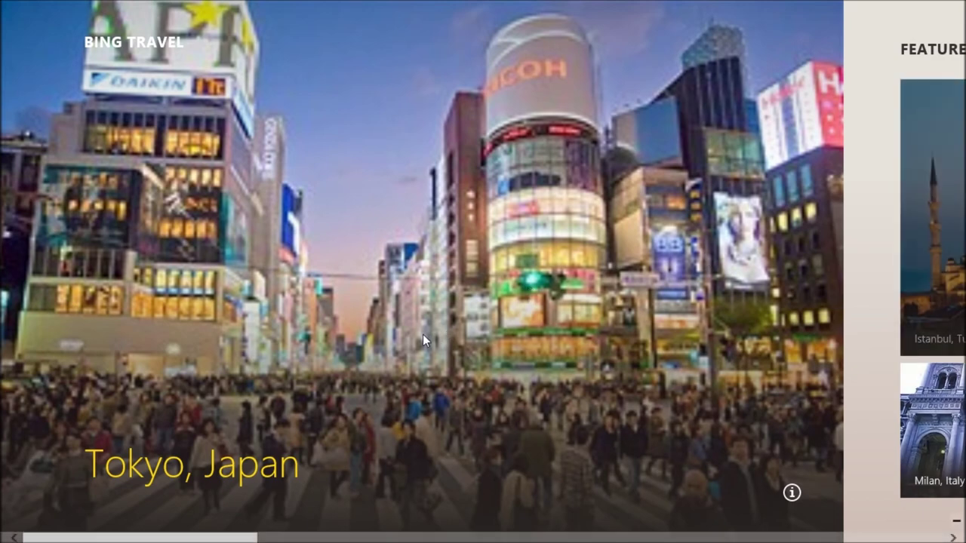
Step: Scroll through Bing Travel's Featured Destinations, Panoramas and Magazine Articles, then close the app
{"action": "scroll", "coordinate": [423, 334], "scroll_direction": "down", "scroll_amount": 5}
{"action": "scroll", "coordinate": [422, 341], "scroll_direction": "down", "scroll_amount": 10}
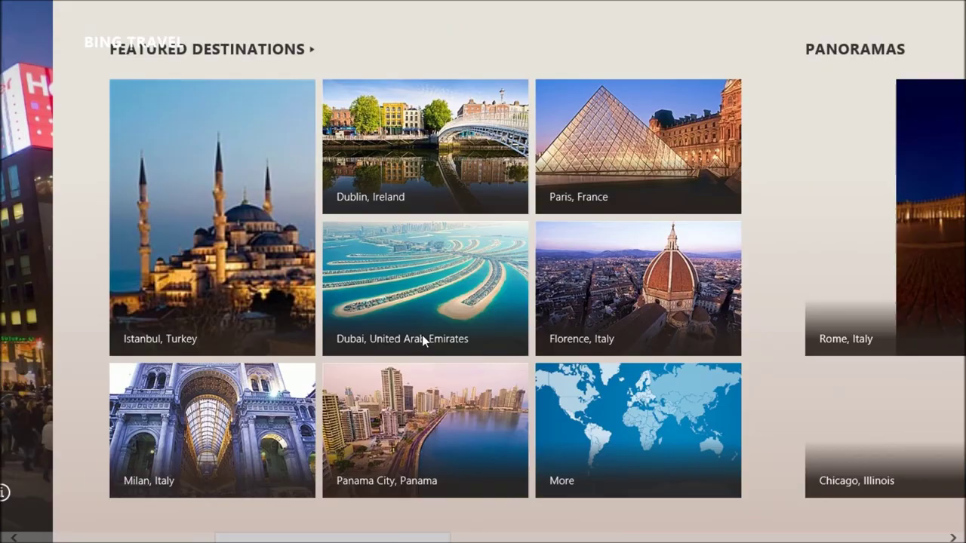
{"action": "scroll", "coordinate": [422, 336], "scroll_direction": "down", "scroll_amount": 5}
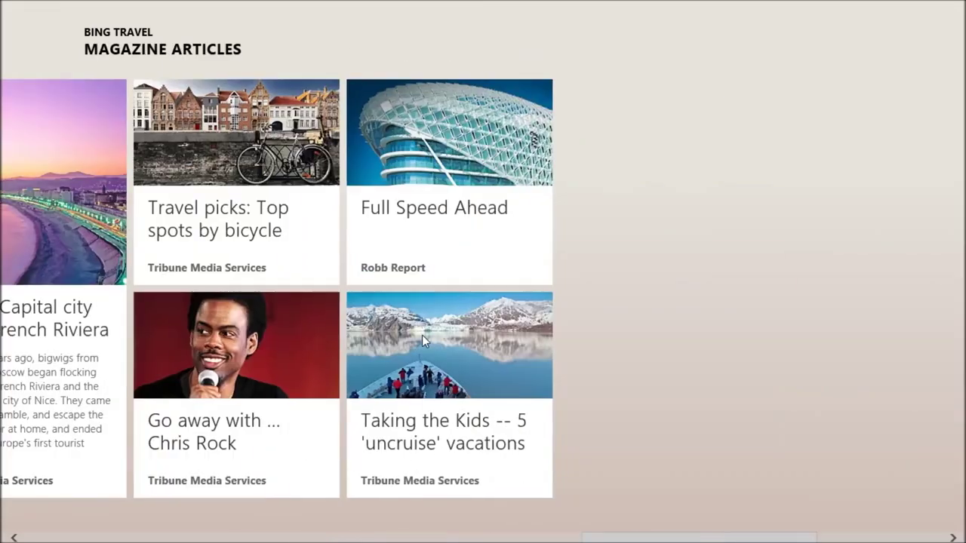
{"action": "scroll", "coordinate": [422, 336], "scroll_direction": "down", "scroll_amount": 4}
{"action": "scroll", "coordinate": [421, 335], "scroll_direction": "up", "scroll_amount": 20}
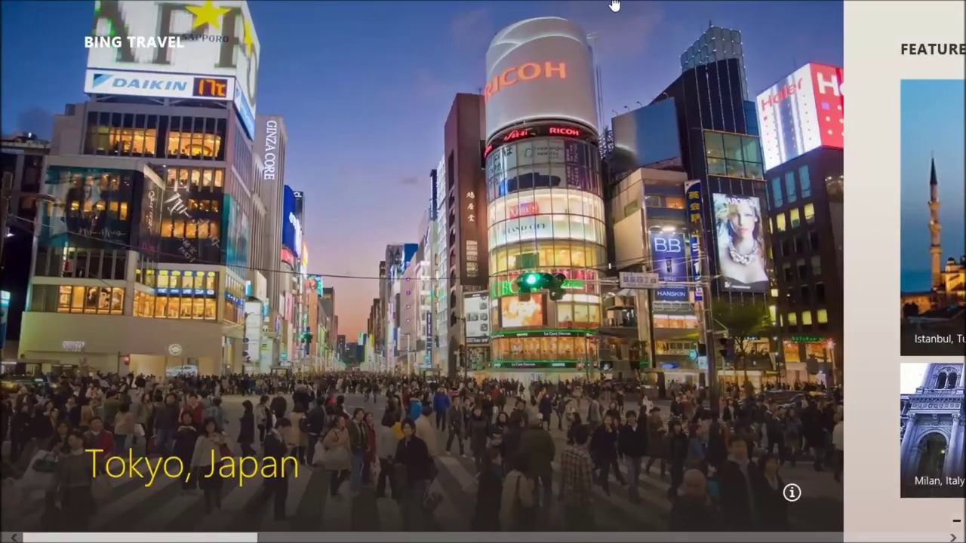
{"action": "left_click_drag", "start_coordinate": [615, 6], "coordinate": [566, 532]}
{"action": "scroll", "coordinate": [636, 365], "scroll_direction": "down", "scroll_amount": 2}
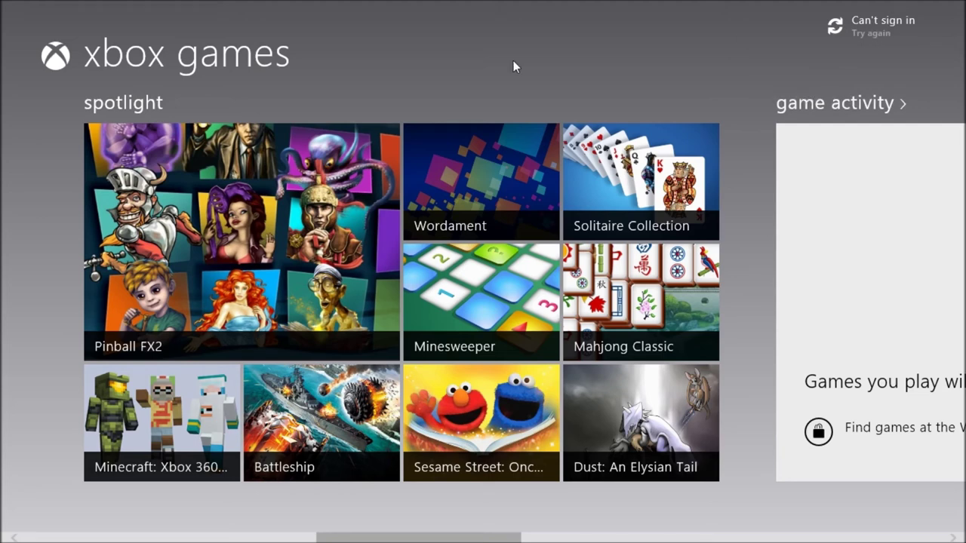
Step: Read the Xbox sign-in error about the profile not matching the Windows region, dismiss it, and scroll the hub
{"action": "left_click", "coordinate": [889, 26]}
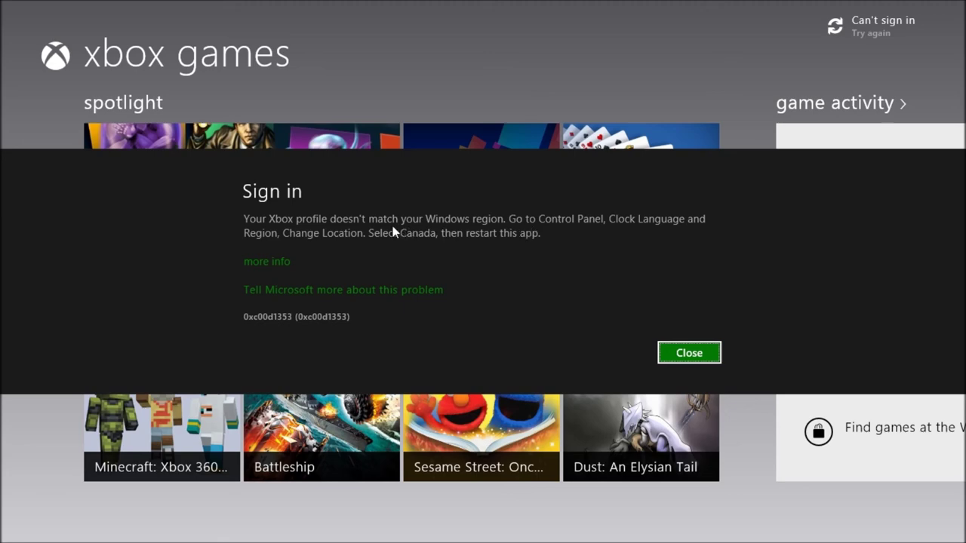
{"action": "left_click", "coordinate": [689, 353]}
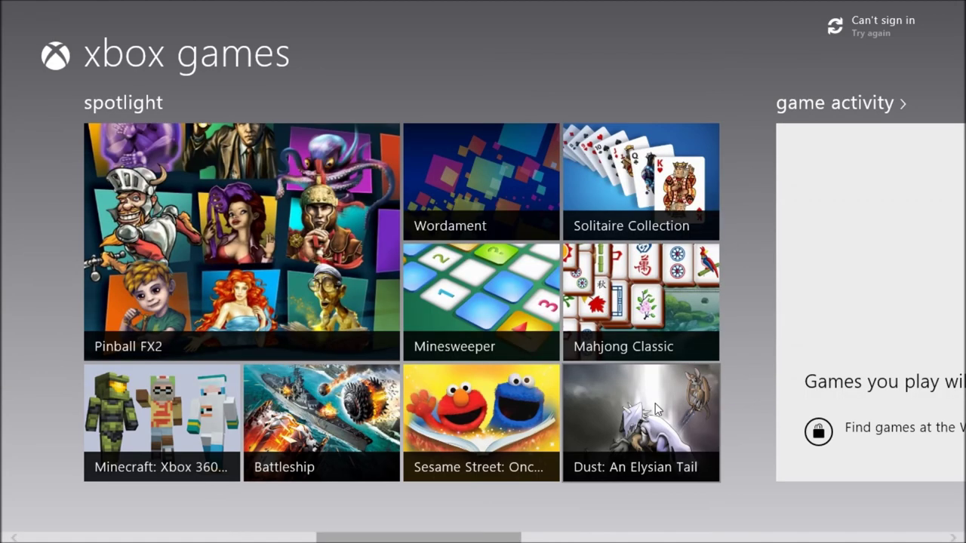
{"action": "scroll", "coordinate": [655, 405], "scroll_direction": "down", "scroll_amount": 10}
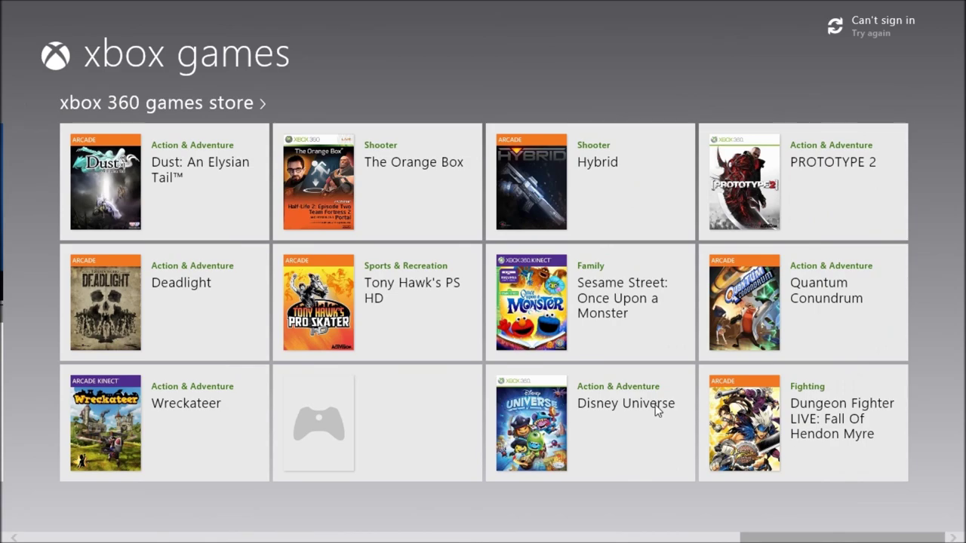
{"action": "scroll", "coordinate": [655, 410], "scroll_direction": "up", "scroll_amount": 10}
{"action": "scroll", "coordinate": [640, 379], "scroll_direction": "down", "scroll_amount": 5}
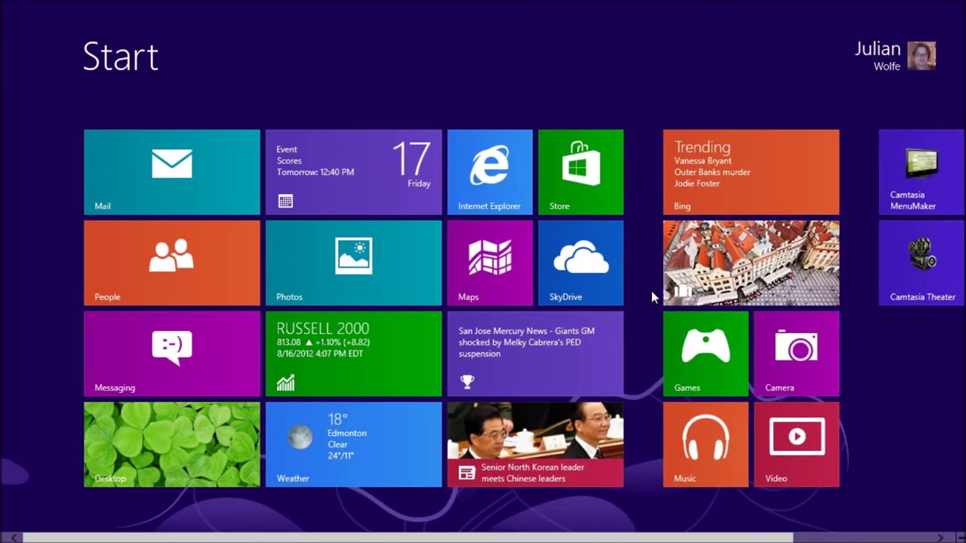
Step: Search Settings for 'region' and open the Region control panel
{"action": "type", "text": "region"}
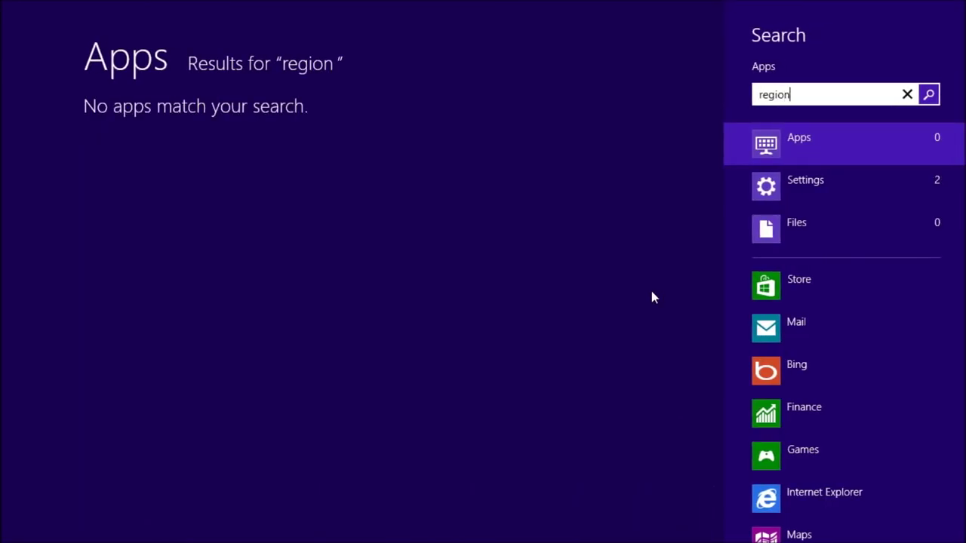
{"action": "left_click", "coordinate": [819, 194]}
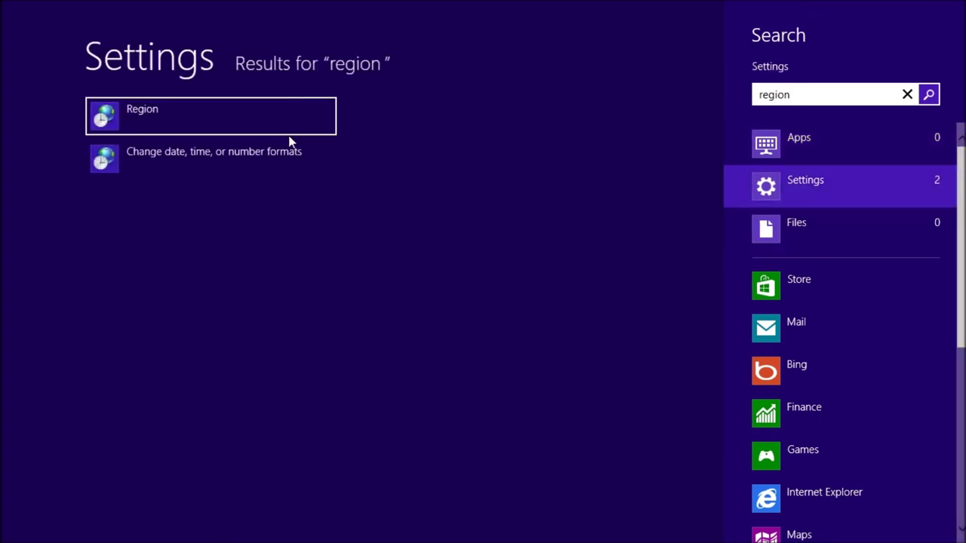
{"action": "left_click", "coordinate": [132, 112]}
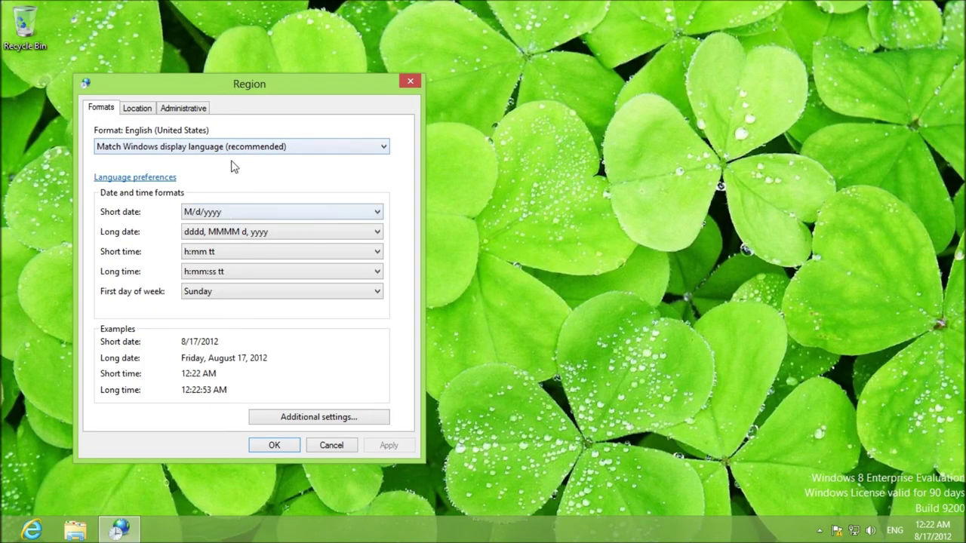
Step: Change the home location from United States to Canada, confirm, and return to Start
{"action": "left_click", "coordinate": [204, 110]}
{"action": "left_click", "coordinate": [136, 108]}
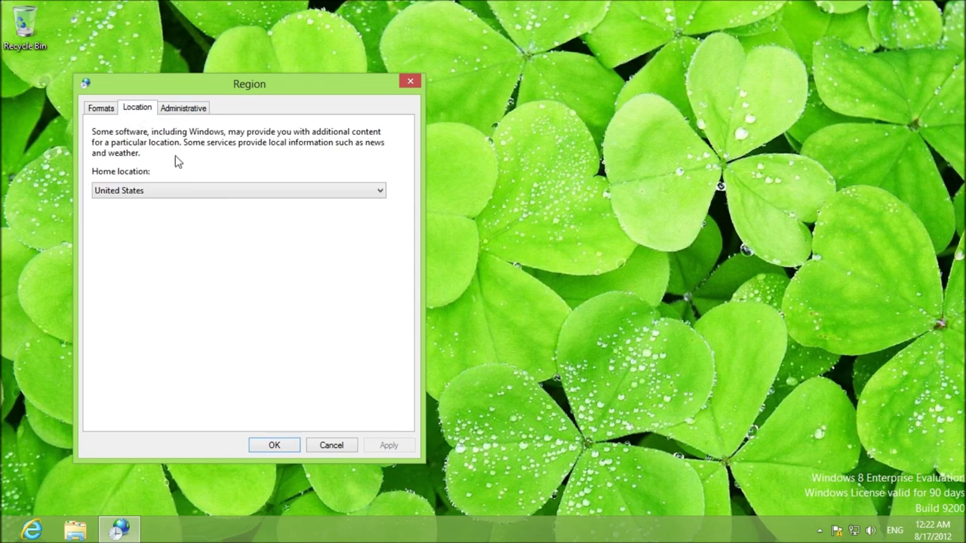
{"action": "left_click", "coordinate": [177, 190]}
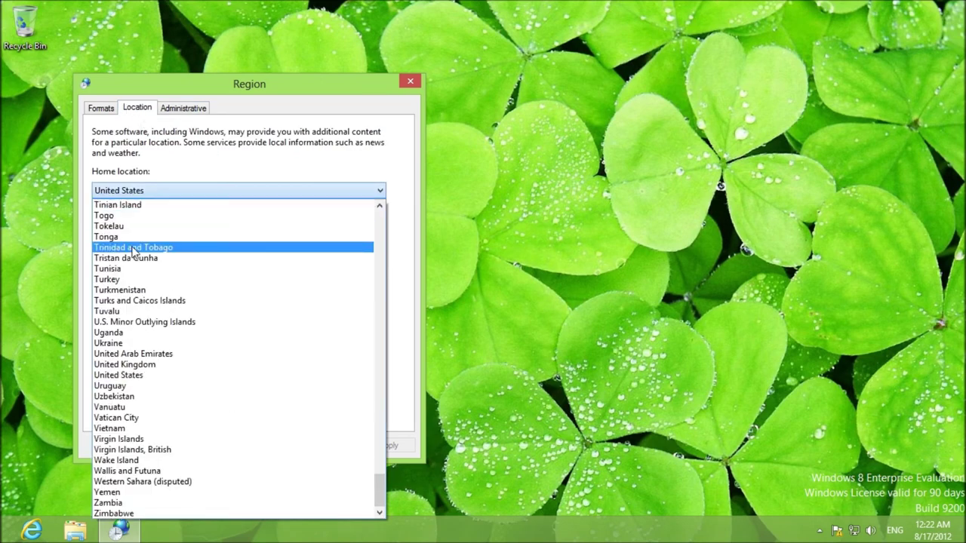
{"action": "key", "text": "c"}
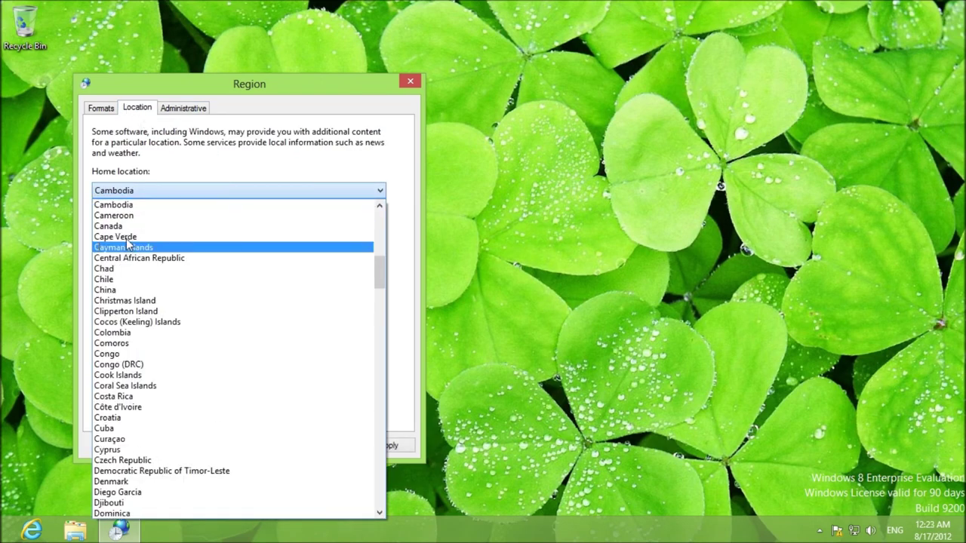
{"action": "left_click", "coordinate": [132, 225]}
{"action": "left_click", "coordinate": [274, 447]}
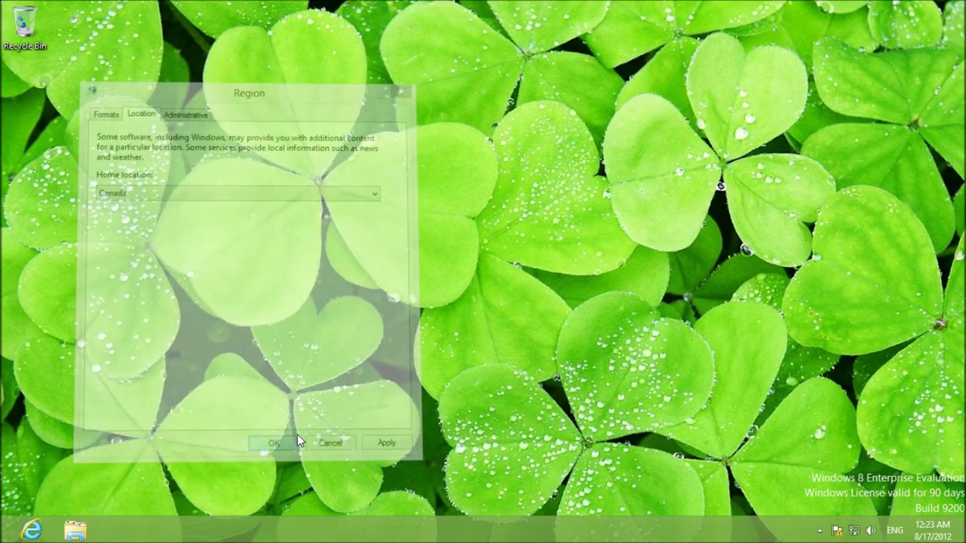
{"action": "key", "text": "super"}
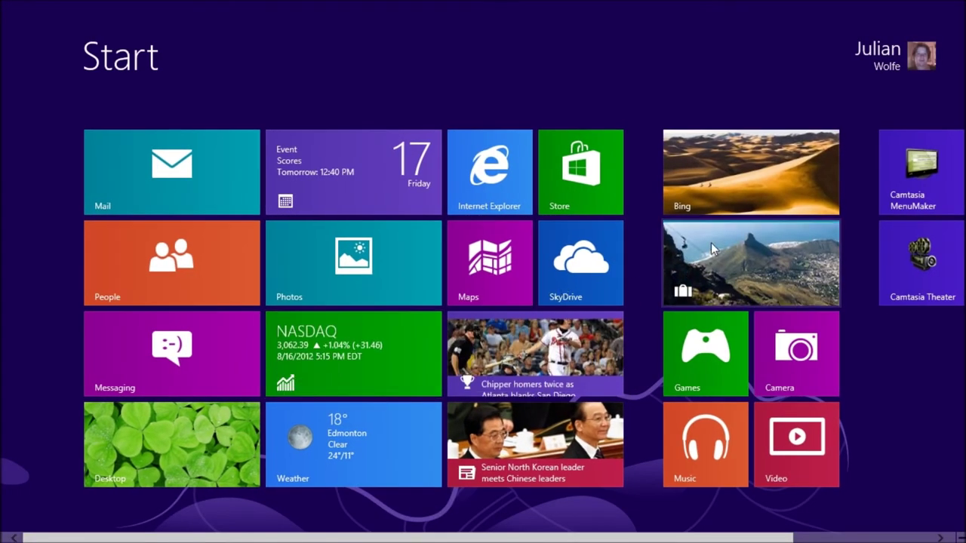
{"action": "scroll", "coordinate": [670, 302], "scroll_direction": "down", "scroll_amount": 2}
{"action": "left_click", "coordinate": [529, 364]}
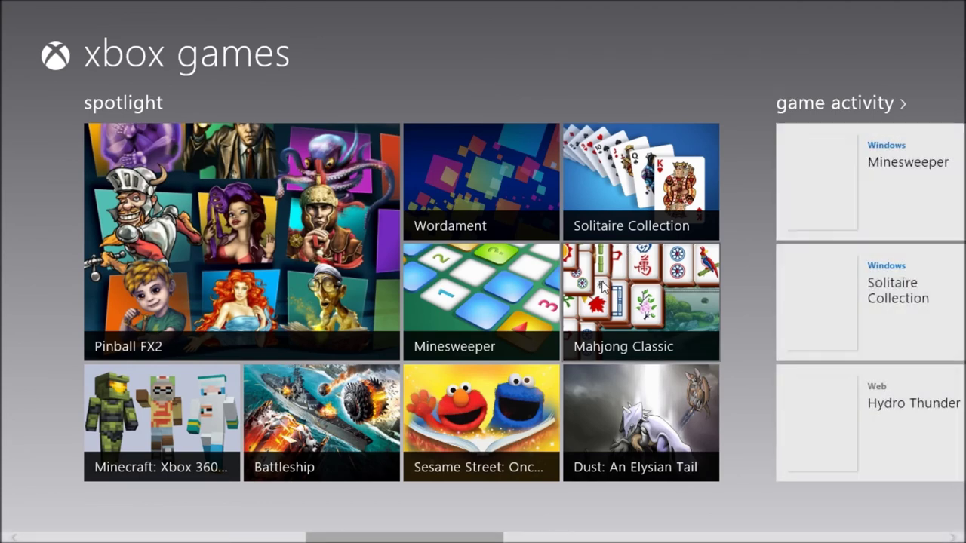
{"action": "scroll", "coordinate": [603, 285], "scroll_direction": "down", "scroll_amount": 5}
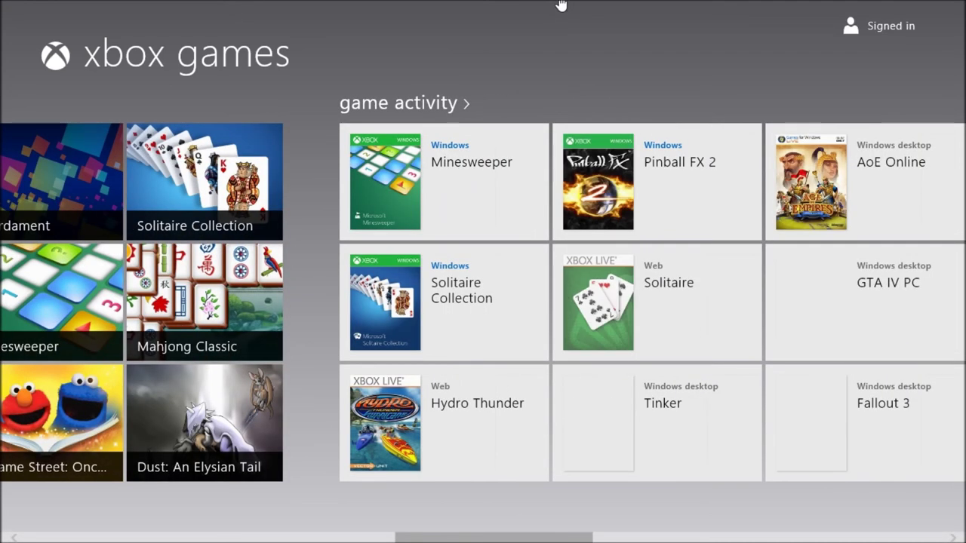
{"action": "scroll", "coordinate": [434, 278], "scroll_direction": "down", "scroll_amount": 2}
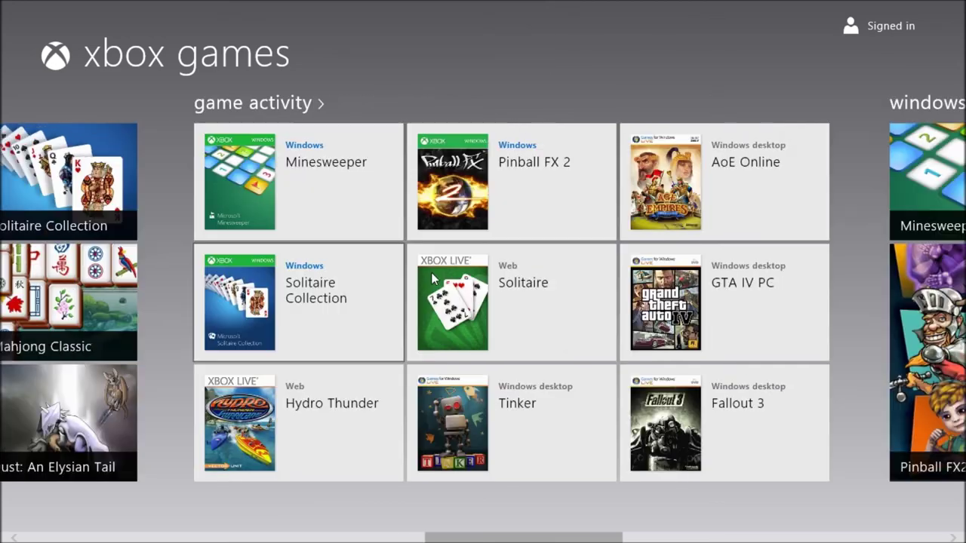
{"action": "scroll", "coordinate": [433, 279], "scroll_direction": "down", "scroll_amount": 3}
{"action": "scroll", "coordinate": [524, 248], "scroll_direction": "up", "scroll_amount": 3}
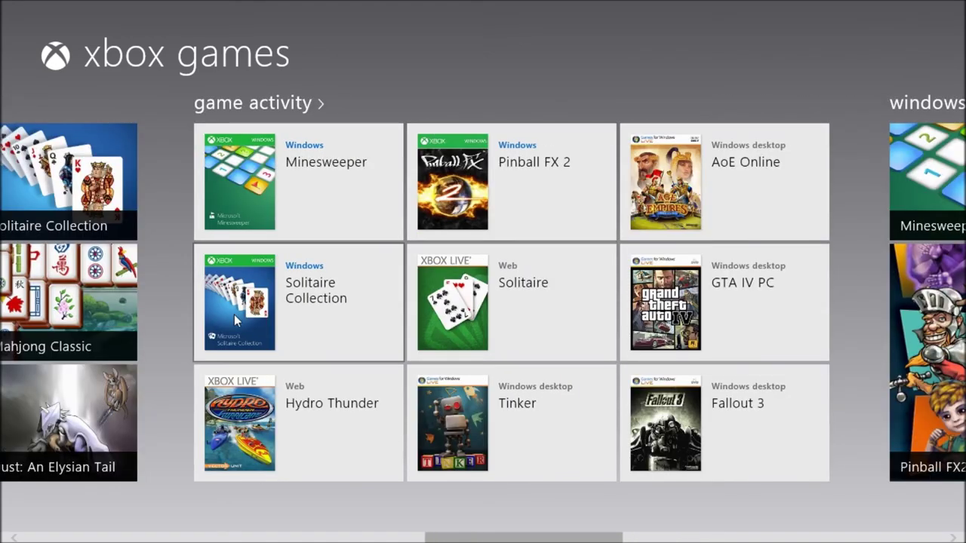
{"action": "scroll", "coordinate": [234, 317], "scroll_direction": "down", "scroll_amount": 6}
{"action": "scroll", "coordinate": [234, 317], "scroll_direction": "down", "scroll_amount": 7}
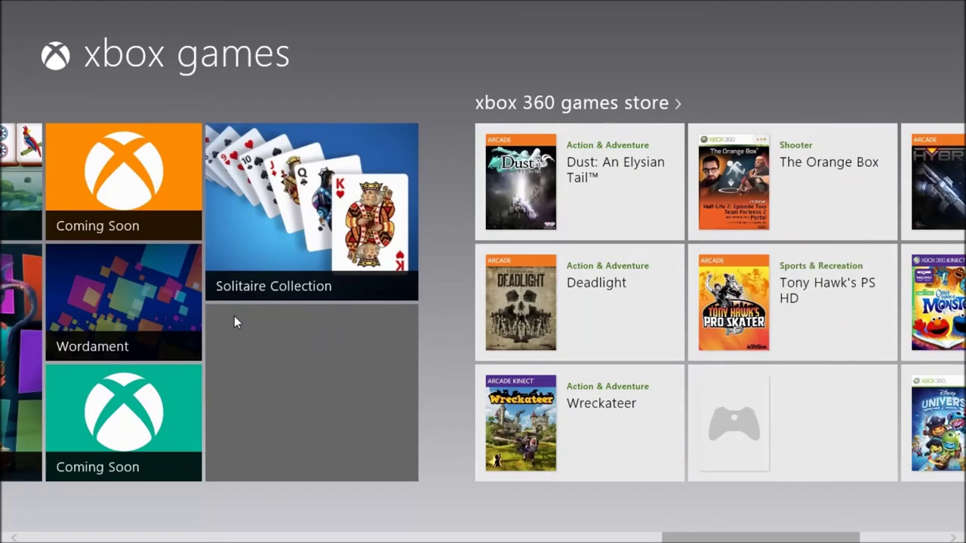
{"action": "scroll", "coordinate": [546, 289], "scroll_direction": "down", "scroll_amount": 3}
{"action": "scroll", "coordinate": [545, 289], "scroll_direction": "up", "scroll_amount": 7}
{"action": "left_click_drag", "start_coordinate": [405, 2], "coordinate": [387, 515]}
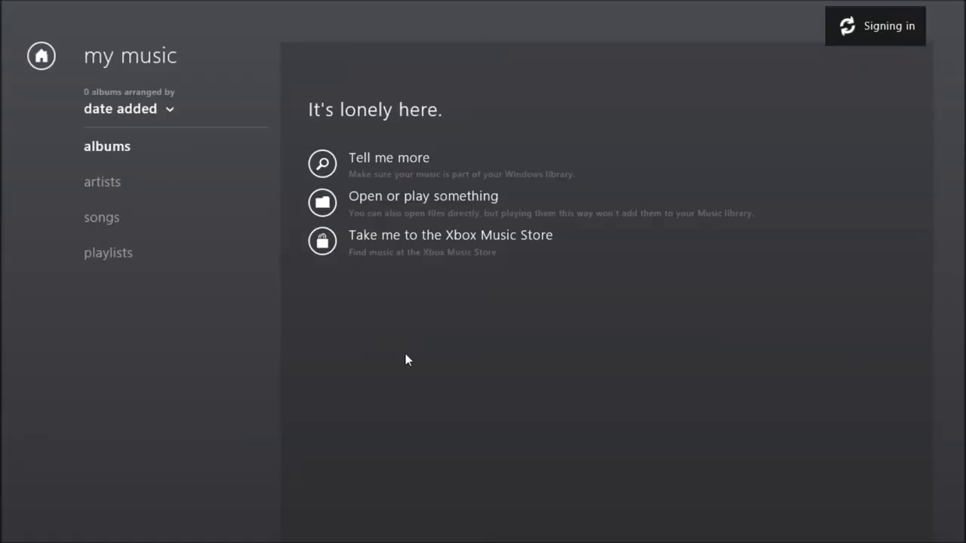
{"action": "right_click", "coordinate": [506, 311]}
{"action": "mouse_move", "coordinate": [965, 536]}
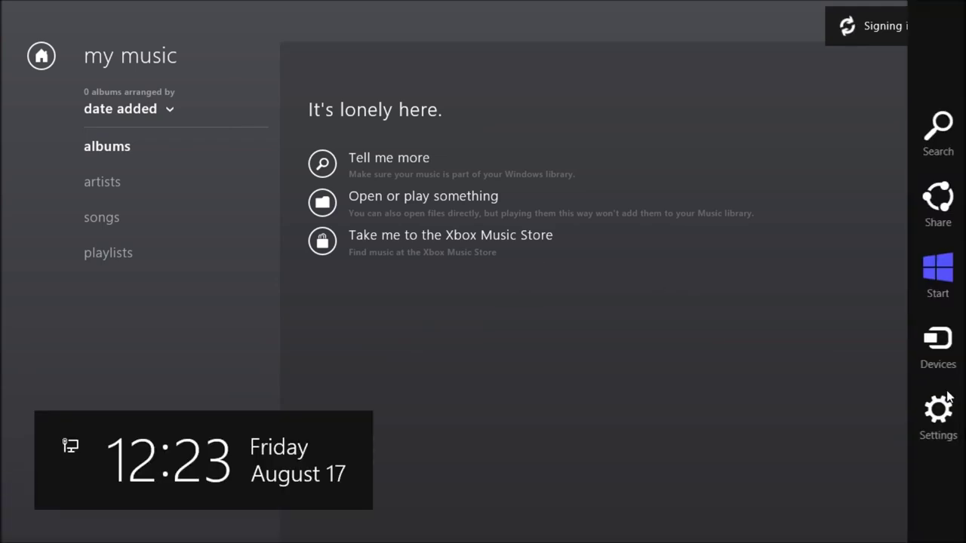
{"action": "left_click", "coordinate": [935, 410]}
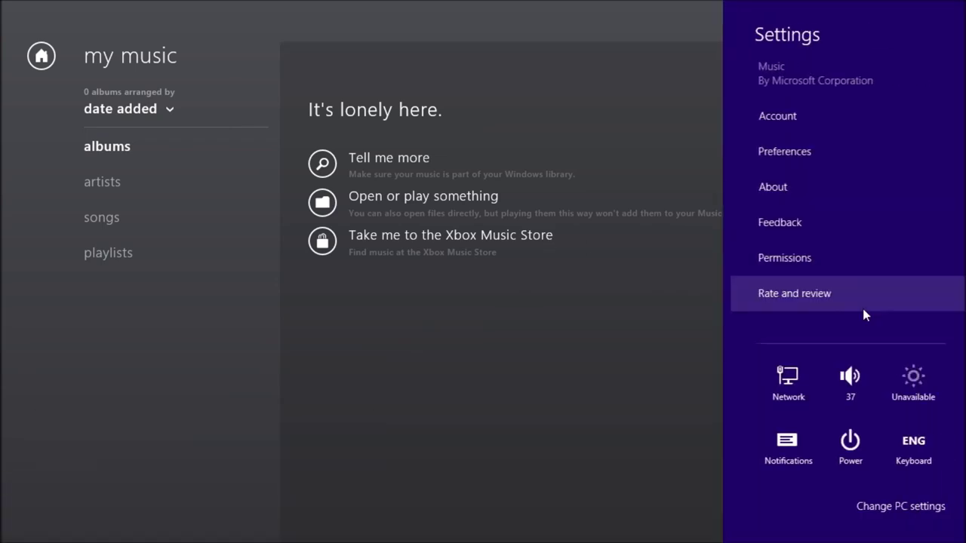
{"action": "left_click", "coordinate": [773, 256]}
{"action": "left_click", "coordinate": [764, 38]}
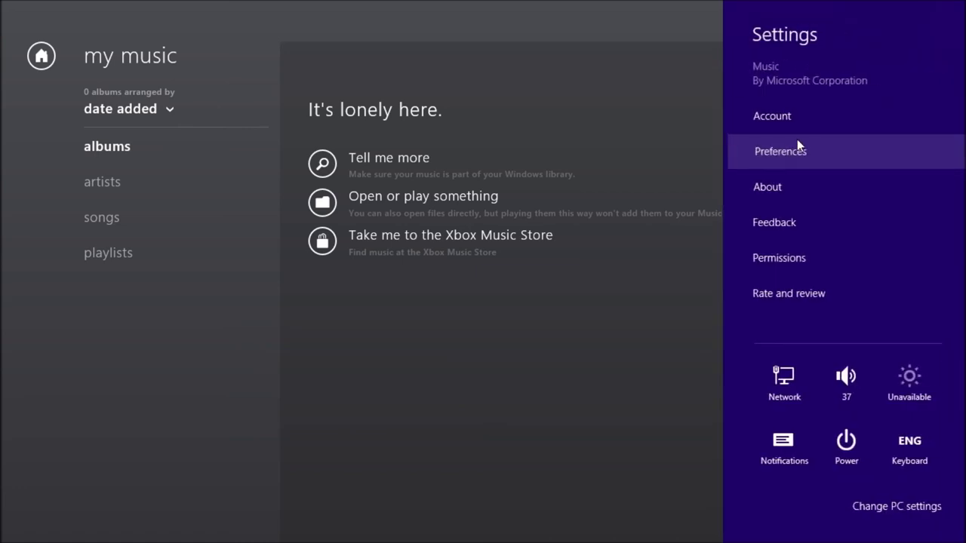
{"action": "left_click", "coordinate": [798, 143]}
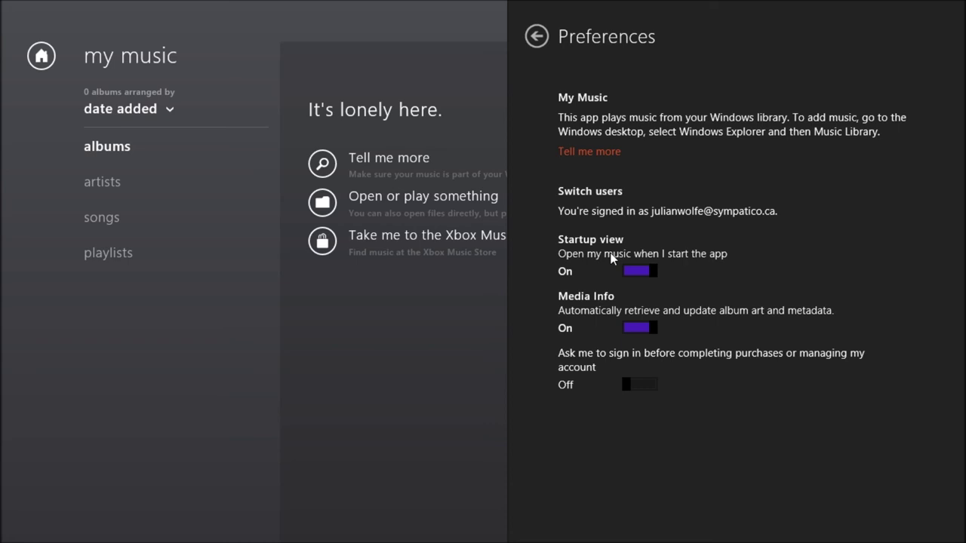
{"action": "left_click", "coordinate": [395, 284]}
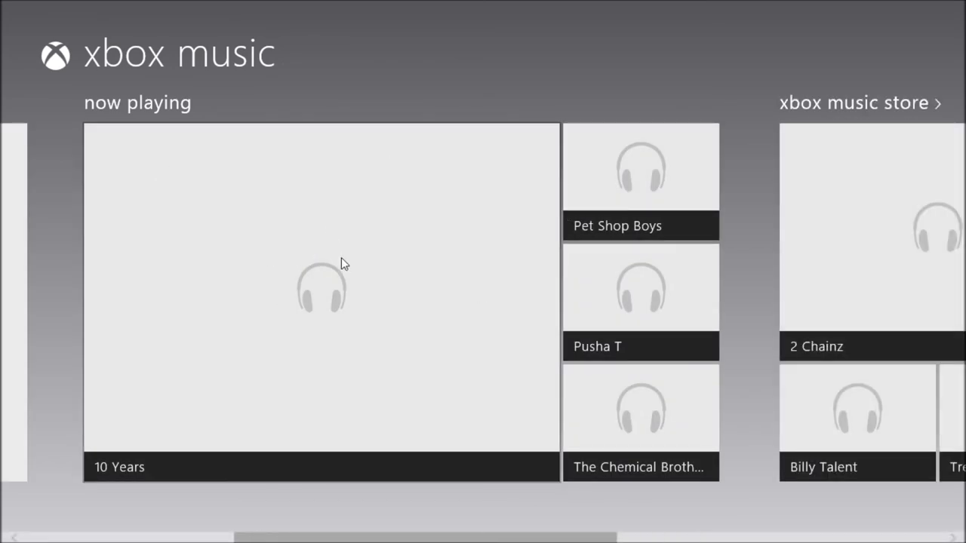
{"action": "scroll", "coordinate": [341, 260], "scroll_direction": "down", "scroll_amount": 3}
{"action": "scroll", "coordinate": [545, 265], "scroll_direction": "down", "scroll_amount": 3}
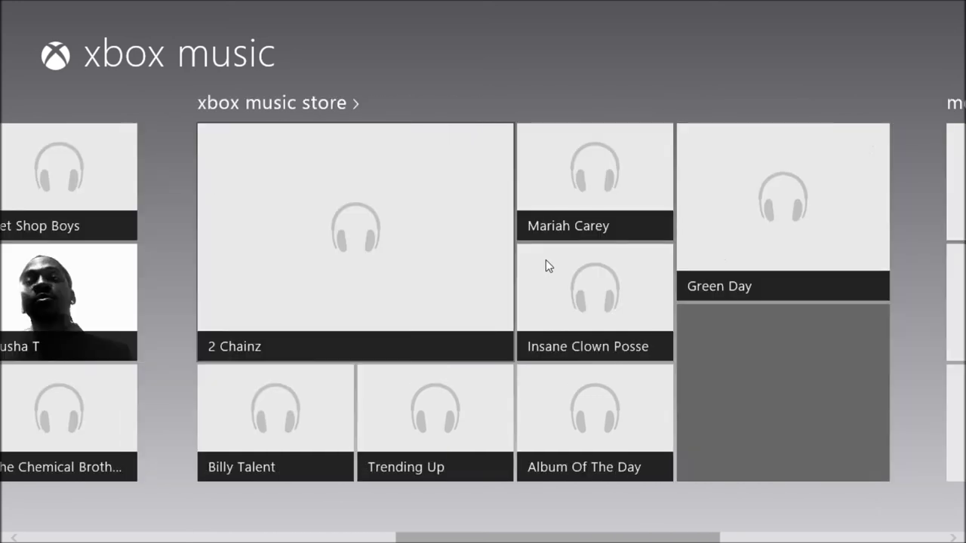
{"action": "scroll", "coordinate": [546, 266], "scroll_direction": "down", "scroll_amount": 5}
{"action": "scroll", "coordinate": [545, 259], "scroll_direction": "down", "scroll_amount": 2}
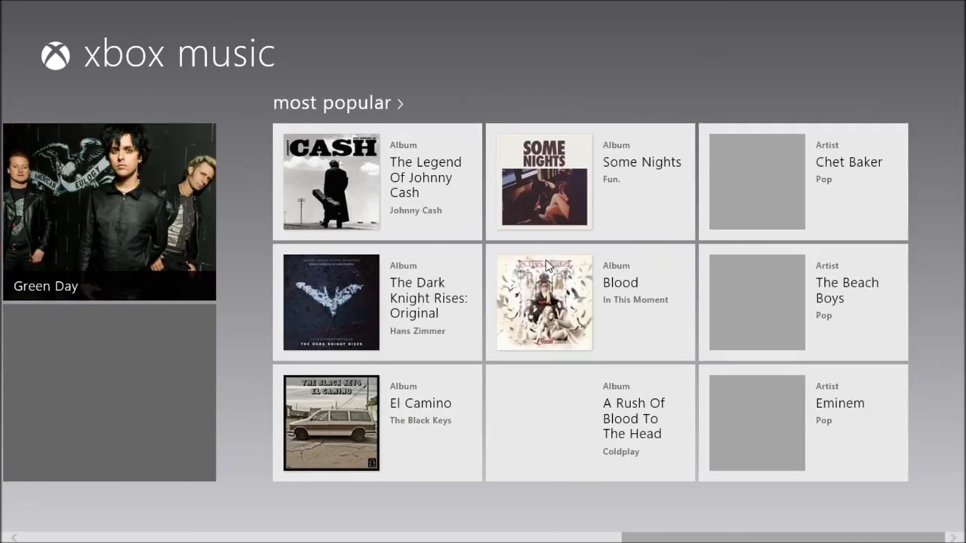
{"action": "scroll", "coordinate": [545, 260], "scroll_direction": "up", "scroll_amount": 10}
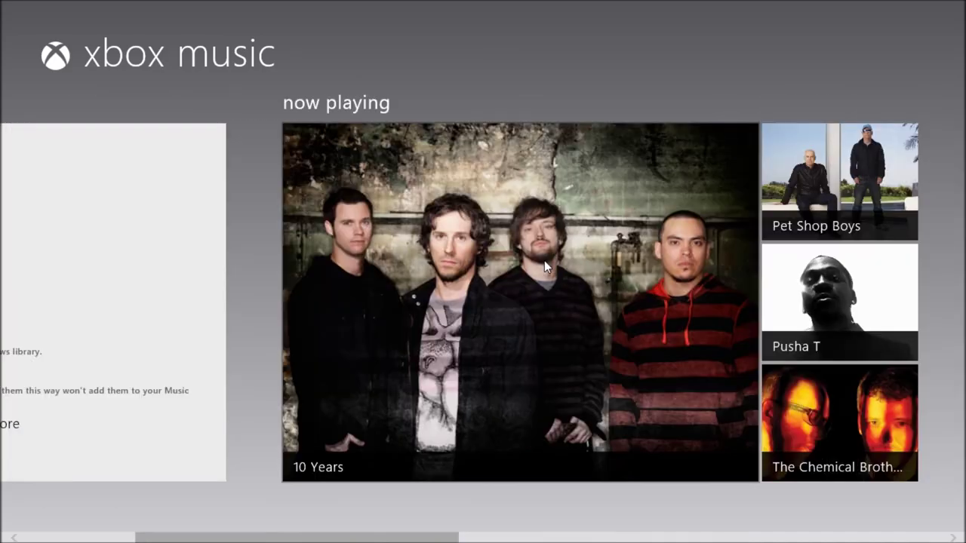
{"action": "scroll", "coordinate": [545, 261], "scroll_direction": "down", "scroll_amount": 3}
{"action": "left_click_drag", "start_coordinate": [527, 6], "coordinate": [500, 537]}
{"action": "scroll", "coordinate": [627, 403], "scroll_direction": "down", "scroll_amount": 2}
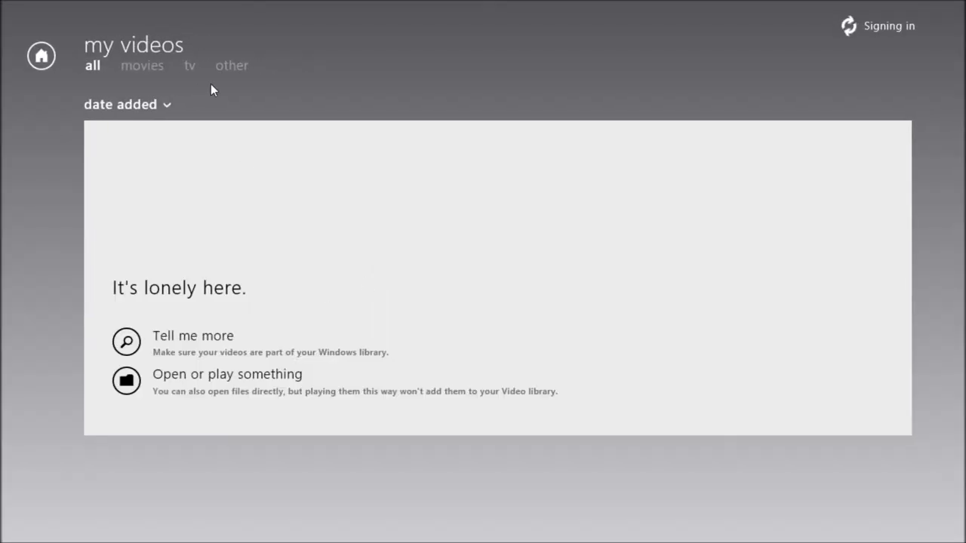
{"action": "left_click", "coordinate": [152, 68]}
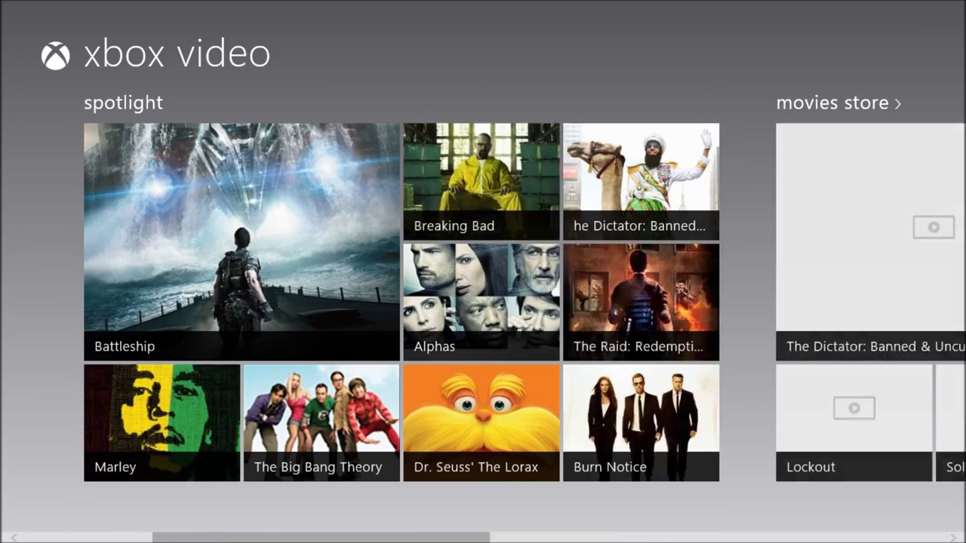
{"action": "mouse_move", "coordinate": [965, 2]}
{"action": "left_click", "coordinate": [940, 410]}
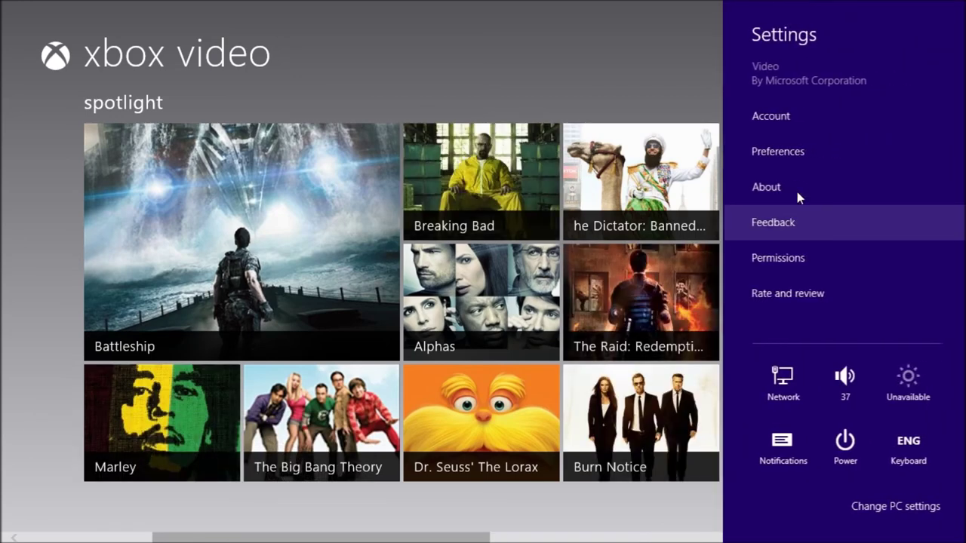
{"action": "left_click", "coordinate": [808, 162]}
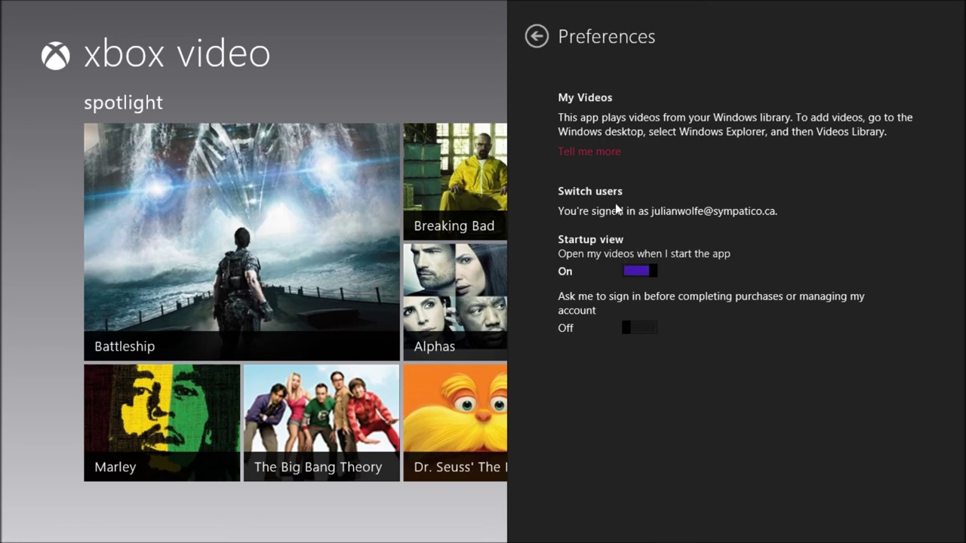
{"action": "left_click", "coordinate": [537, 37]}
{"action": "left_click", "coordinate": [530, 96]}
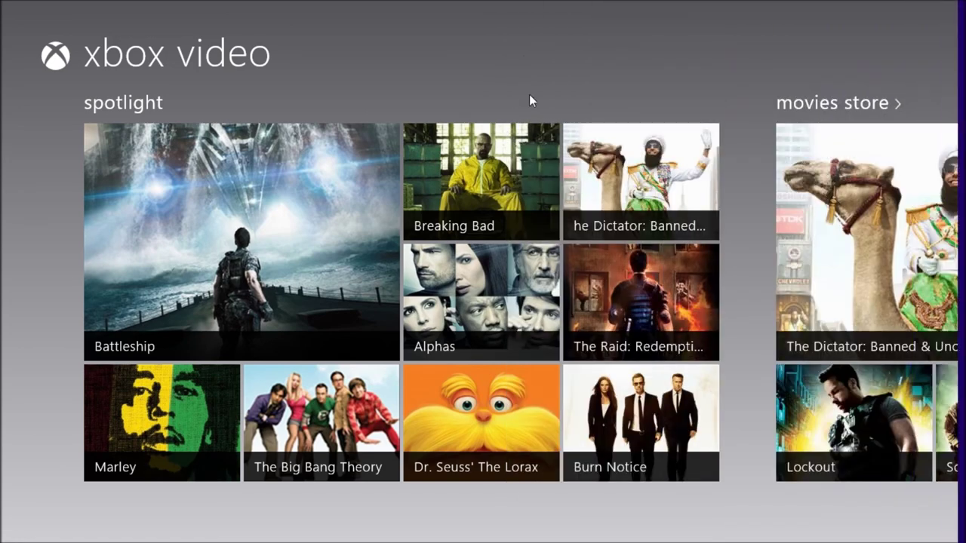
{"action": "scroll", "coordinate": [352, 297], "scroll_direction": "down", "scroll_amount": 5}
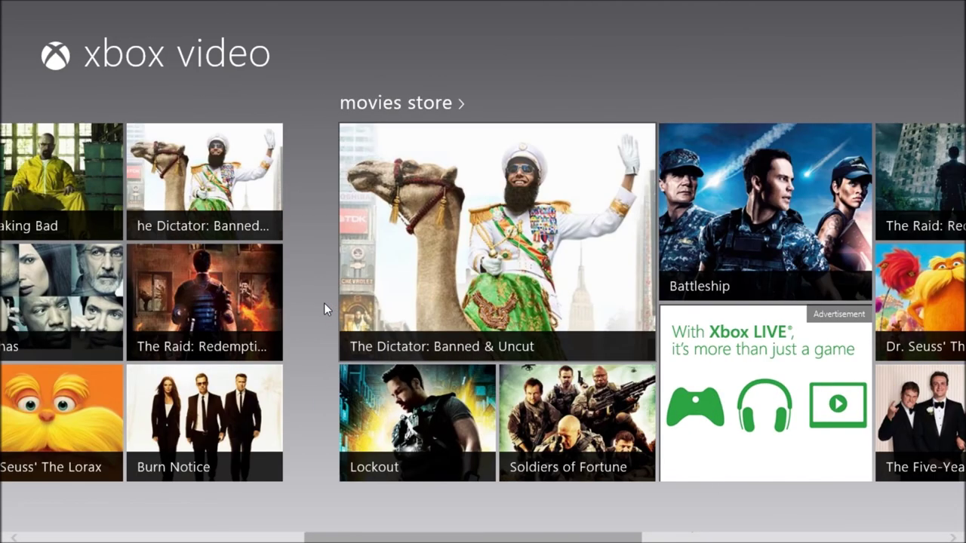
{"action": "scroll", "coordinate": [325, 307], "scroll_direction": "down", "scroll_amount": 6}
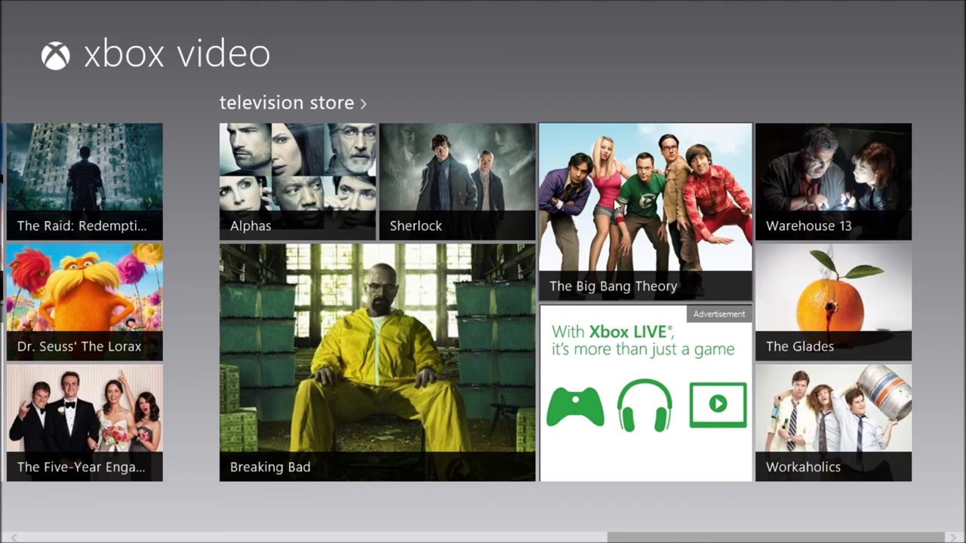
{"action": "scroll", "coordinate": [463, 364], "scroll_direction": "up", "scroll_amount": 3}
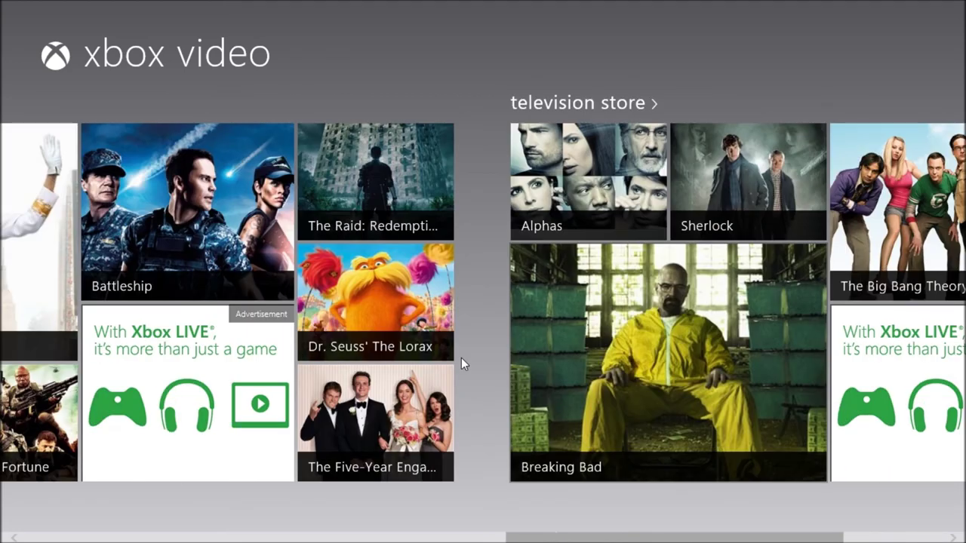
{"action": "scroll", "coordinate": [463, 364], "scroll_direction": "up", "scroll_amount": 6}
{"action": "scroll", "coordinate": [463, 364], "scroll_direction": "up", "scroll_amount": 2}
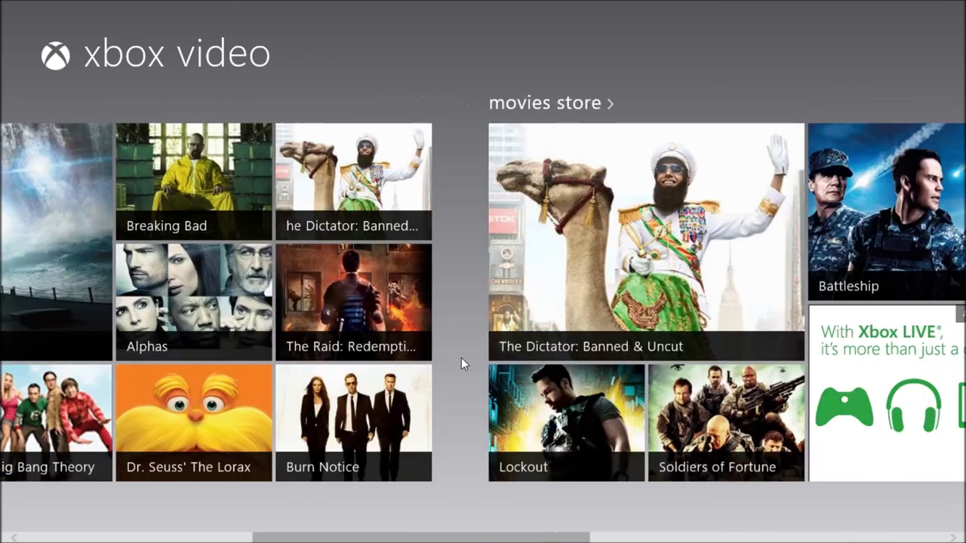
{"action": "scroll", "coordinate": [477, 380], "scroll_direction": "up", "scroll_amount": 2}
{"action": "left_click_drag", "start_coordinate": [518, 2], "coordinate": [509, 537]}
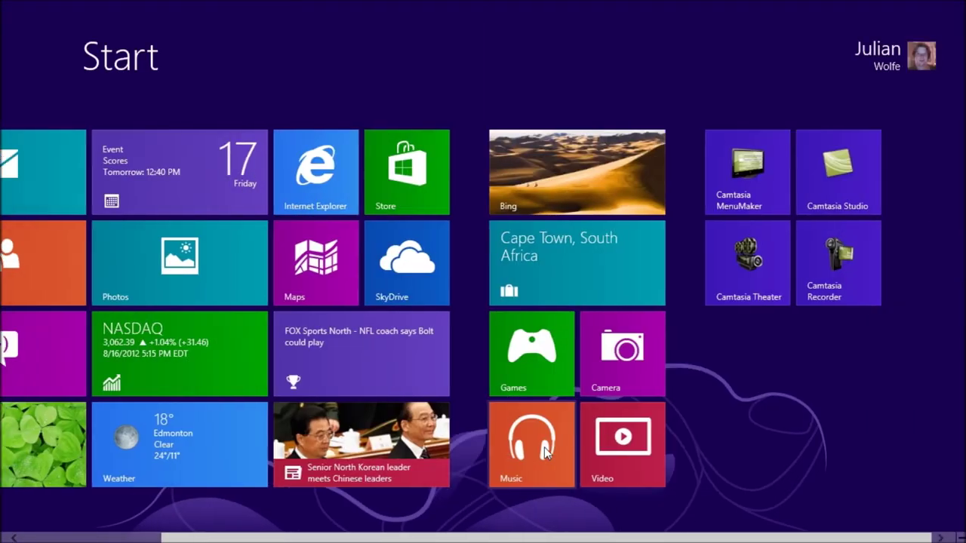
{"action": "scroll", "coordinate": [544, 450], "scroll_direction": "up", "scroll_amount": 3}
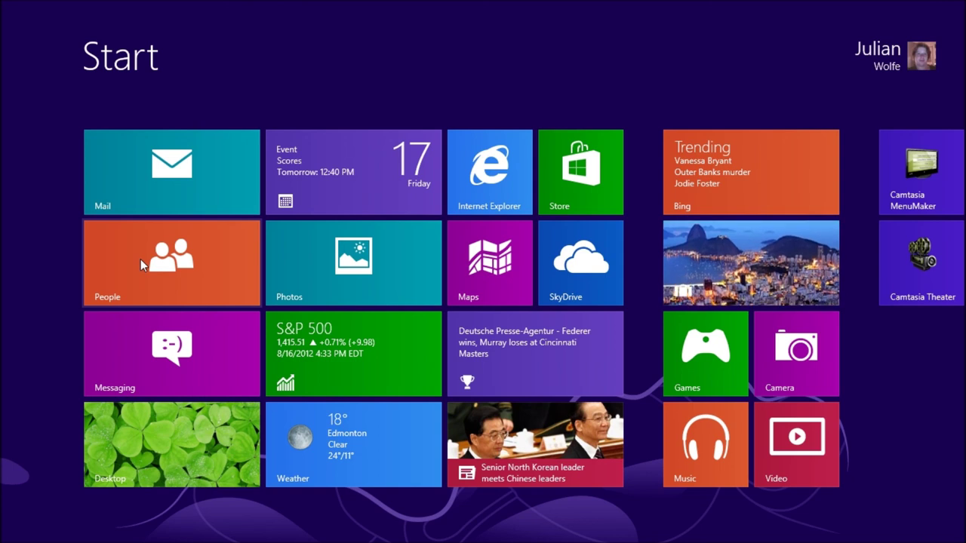
{"action": "scroll", "coordinate": [249, 228], "scroll_direction": "down", "scroll_amount": 2}
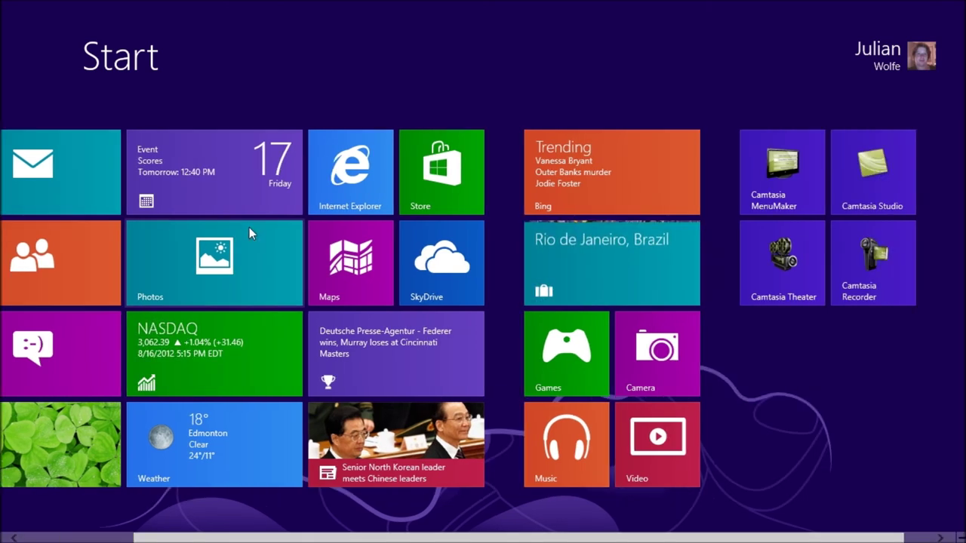
{"action": "scroll", "coordinate": [249, 227], "scroll_direction": "up", "scroll_amount": 3}
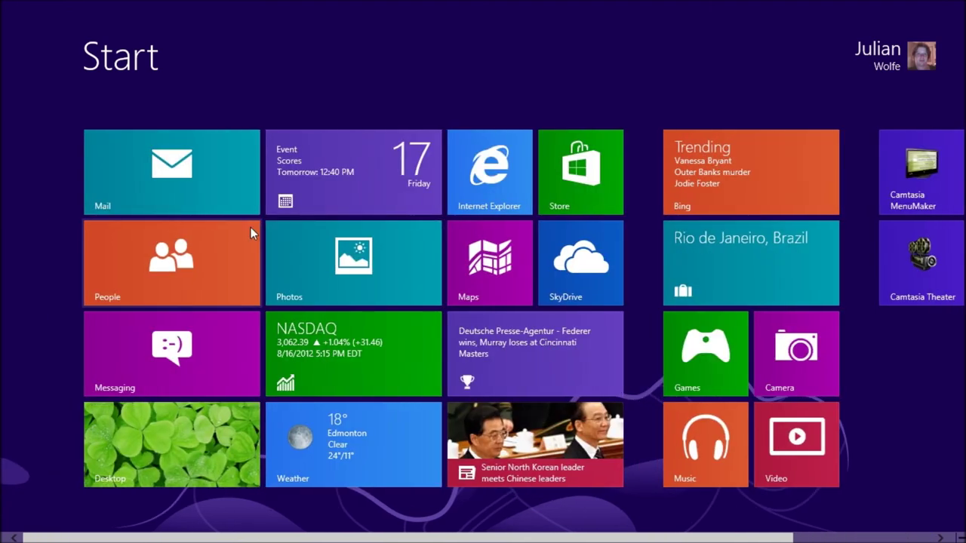